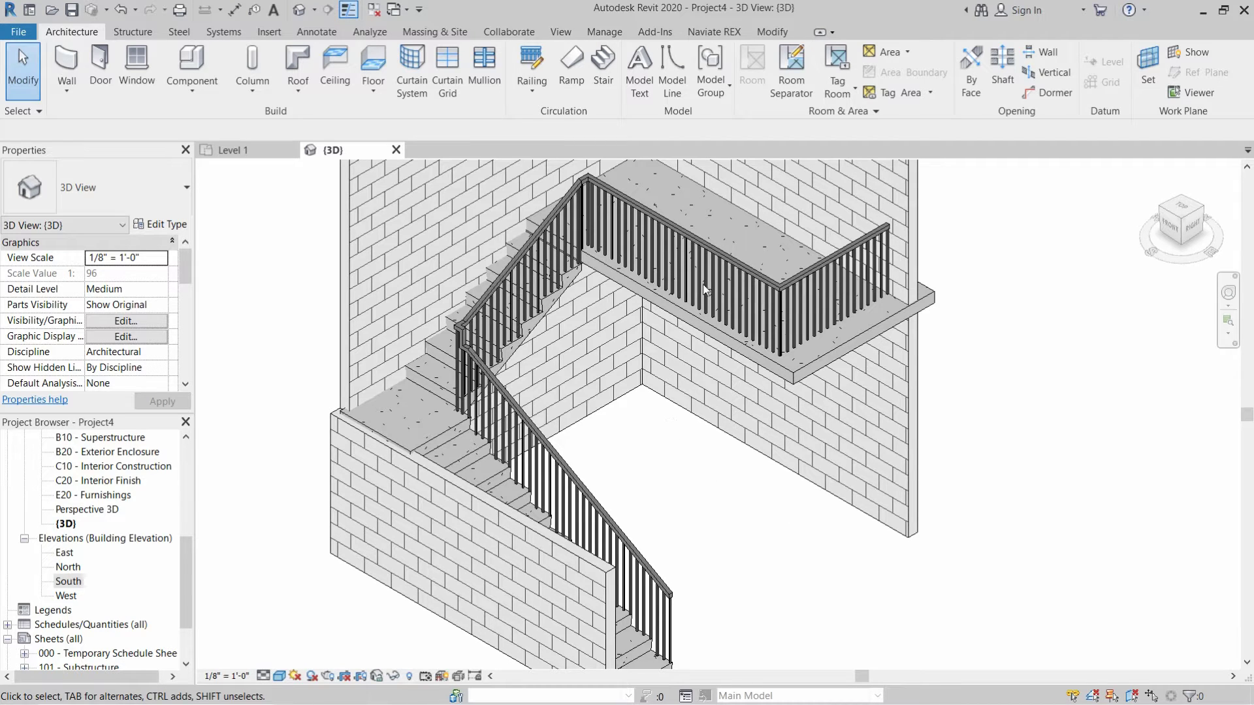
Step: Select the Level 2 landing railing (Handrail - Rectangular) in the 3D view
{"action": "left_click", "coordinate": [723, 259]}
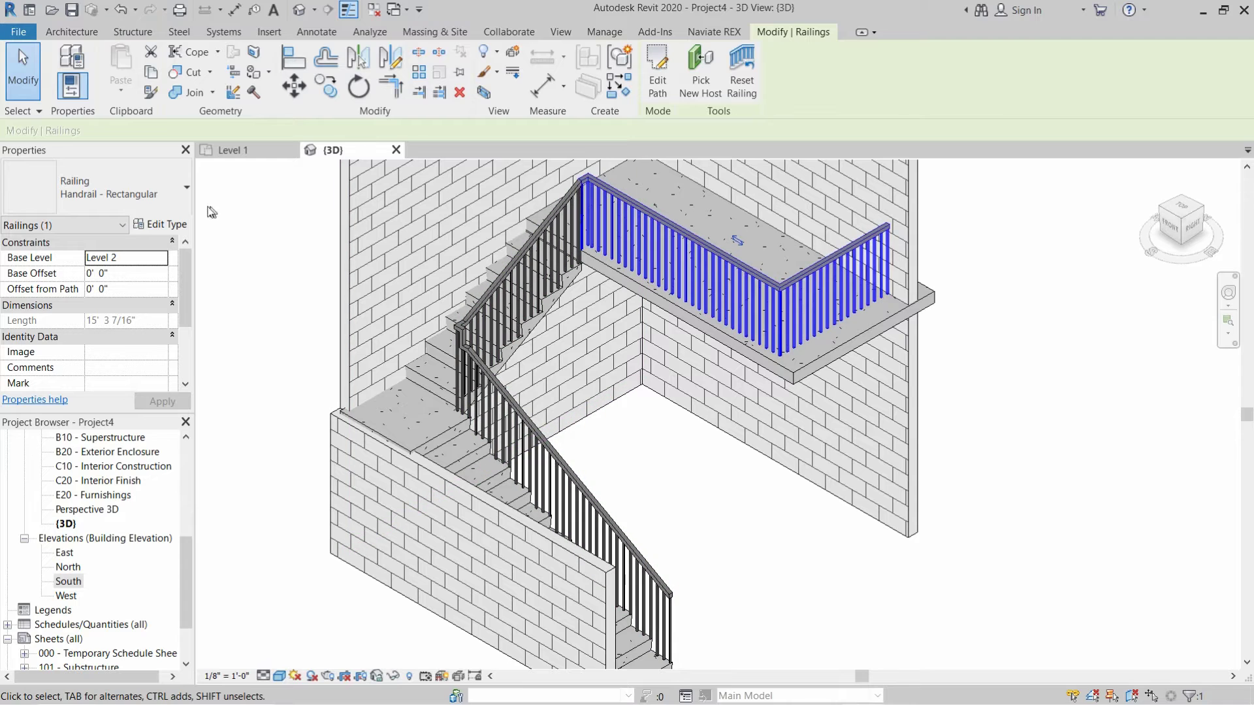
Step: Duplicate the Handrail - Rectangular railing type as a new type named 'Glass Panel Railing'
{"action": "left_click", "coordinate": [169, 227]}
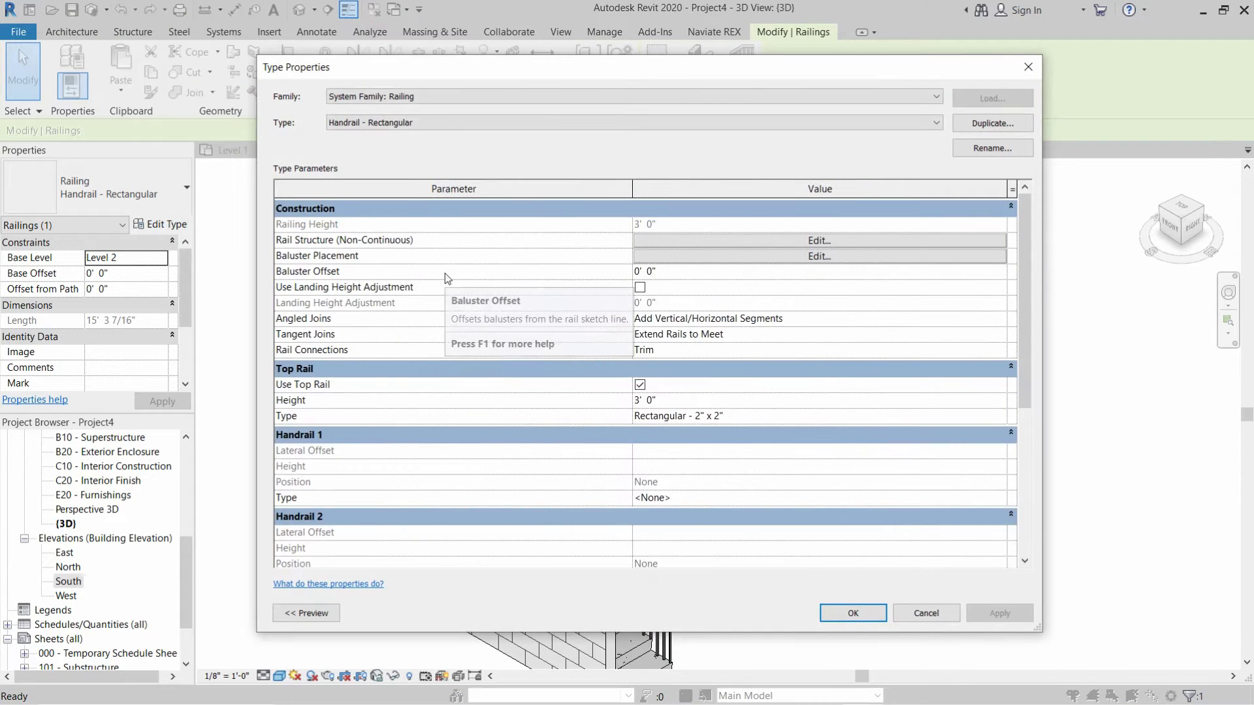
{"action": "left_click", "coordinate": [989, 124]}
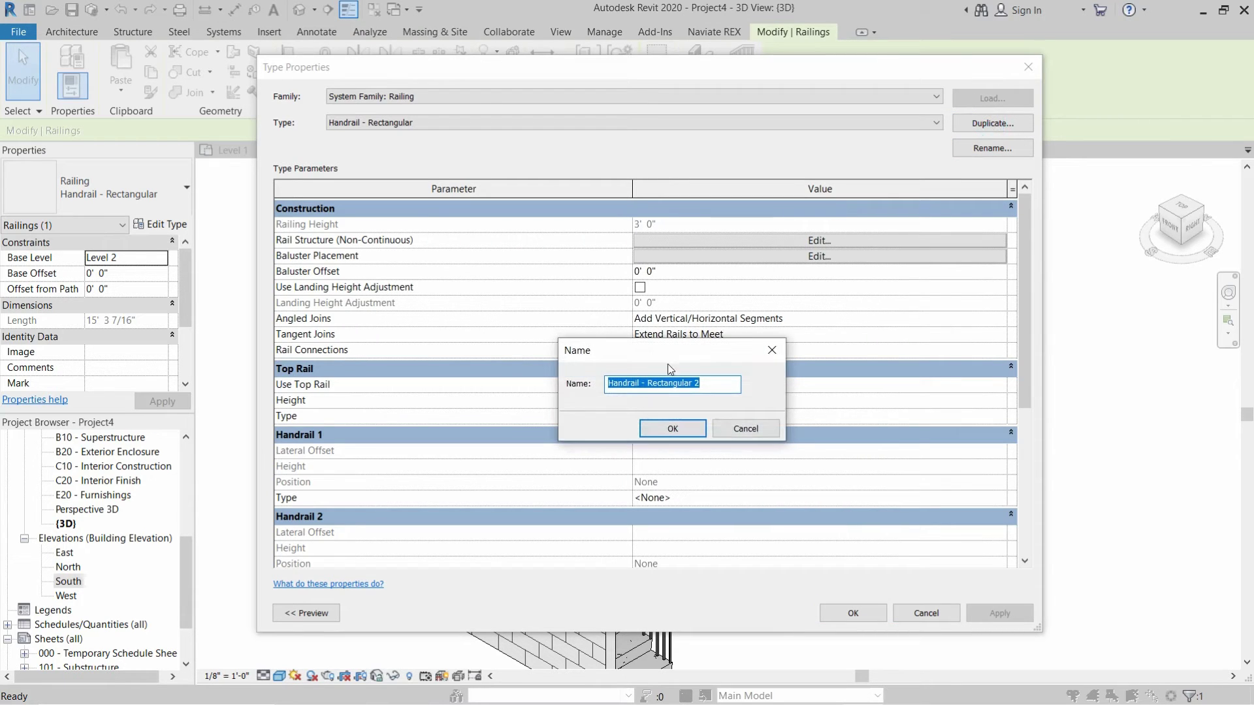
{"action": "left_click_drag", "start_coordinate": [663, 356], "coordinate": [654, 313]}
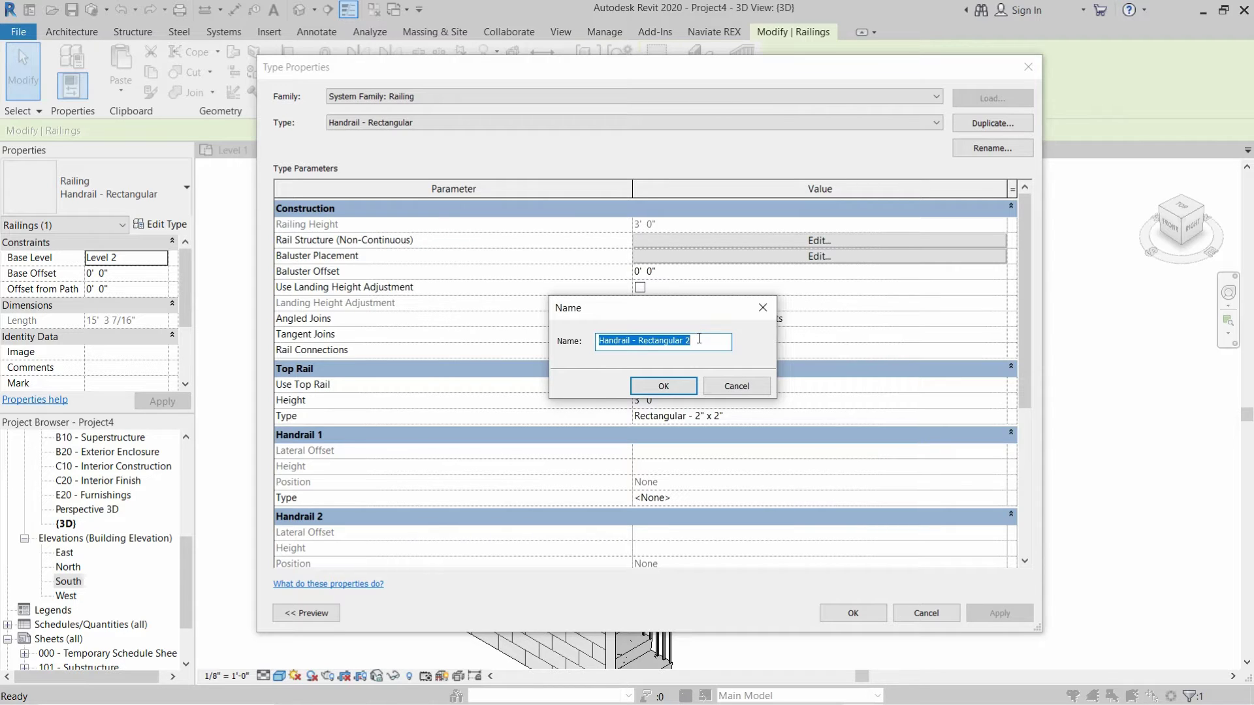
{"action": "type", "text": "Glass Panel Railing"}
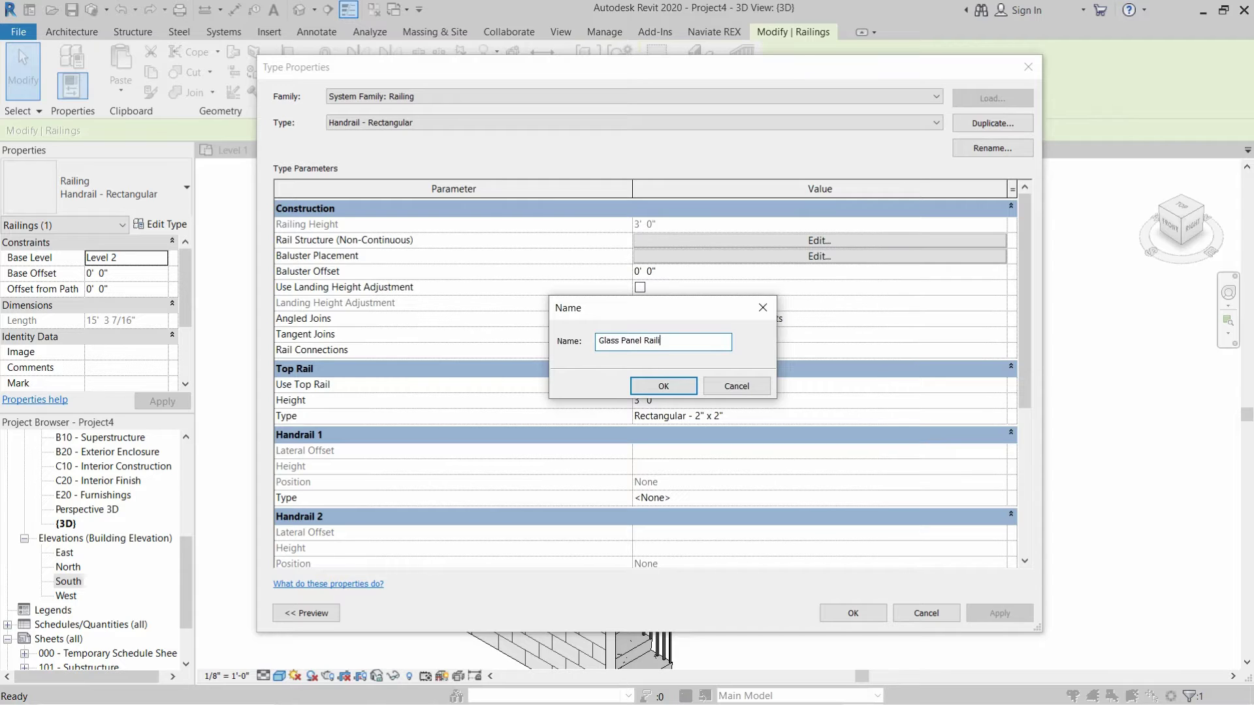
{"action": "left_click", "coordinate": [682, 387]}
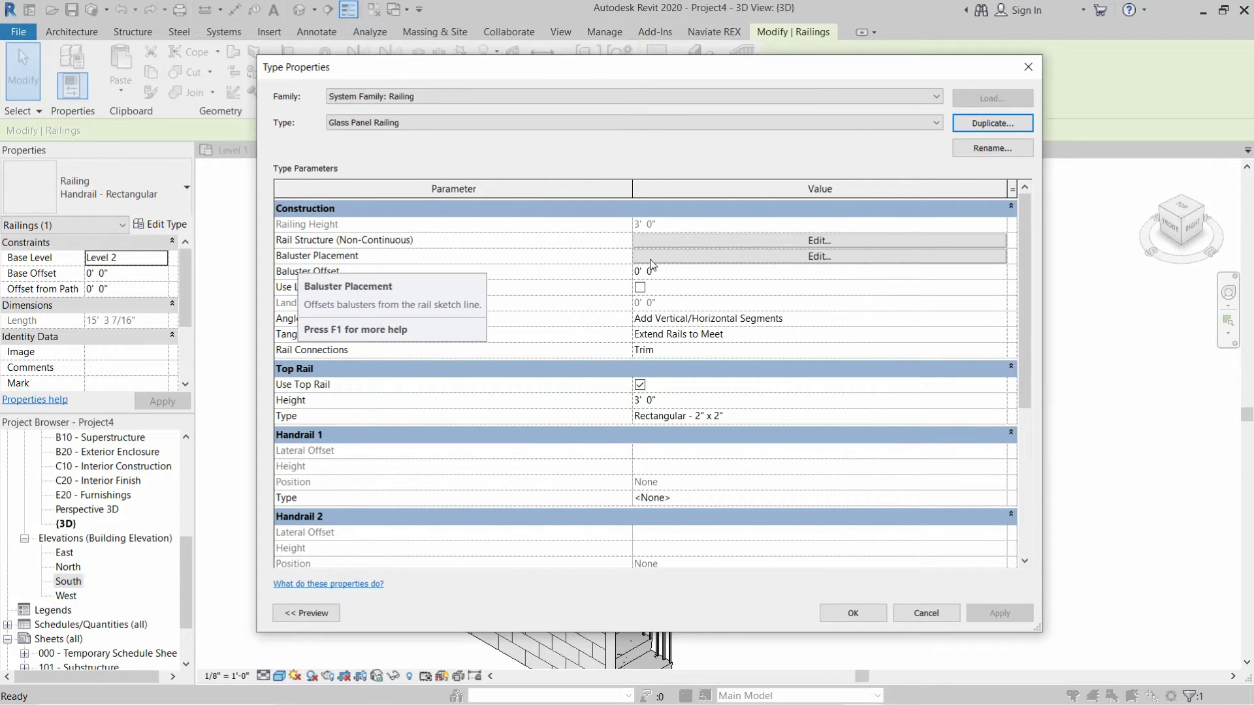
{"action": "left_click", "coordinate": [688, 257]}
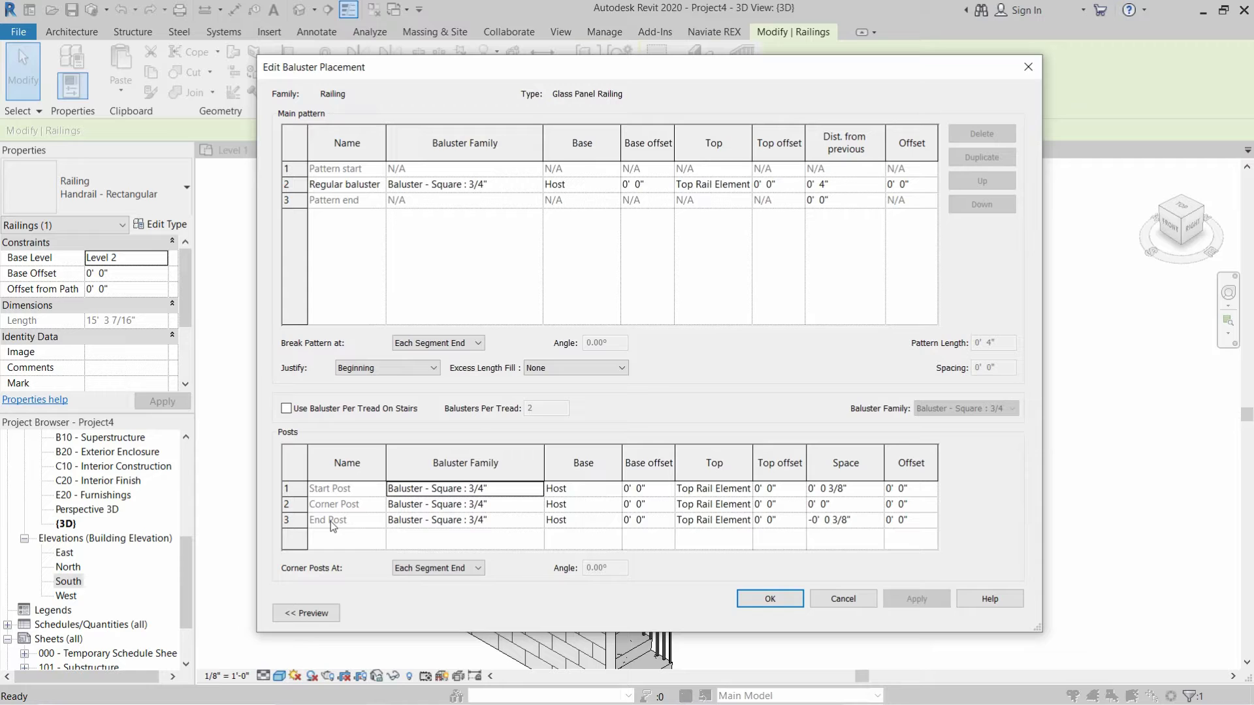
{"action": "left_click", "coordinate": [865, 603]}
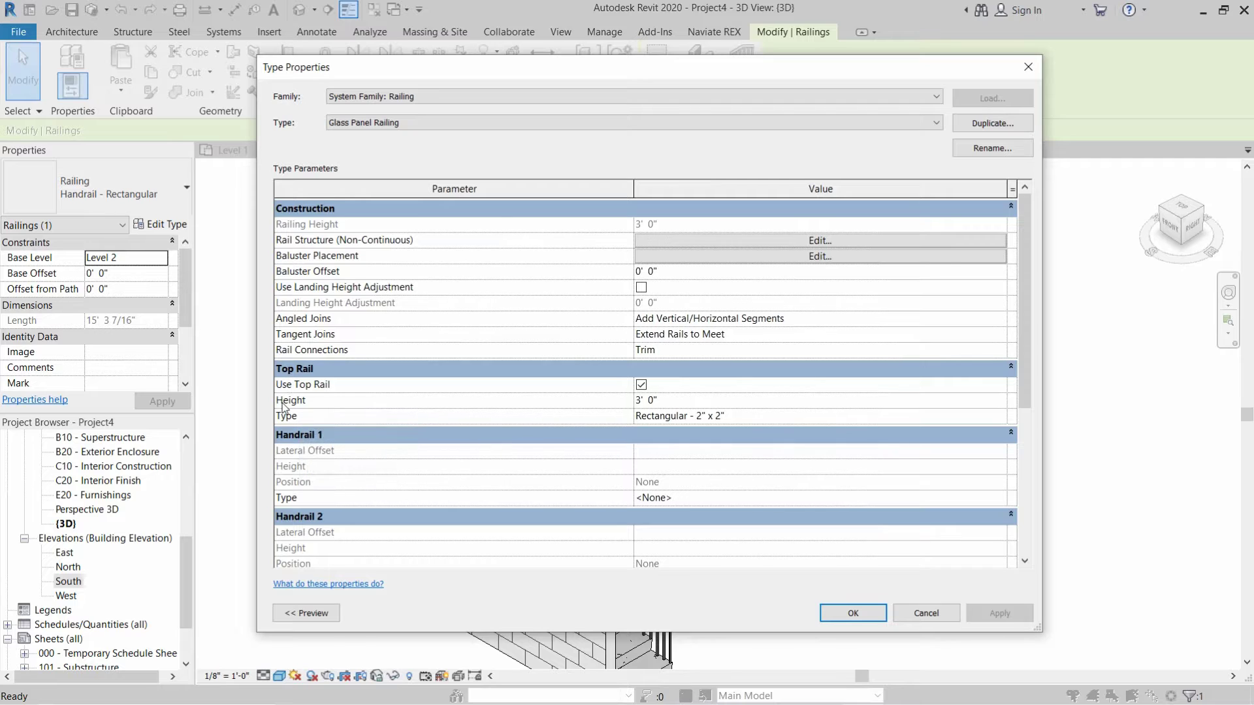
Step: Set the top rail height to 3' 0" after first trying 4'
{"action": "left_click", "coordinate": [648, 400]}
{"action": "type", "text": "4"}
{"action": "key", "text": "Return"}
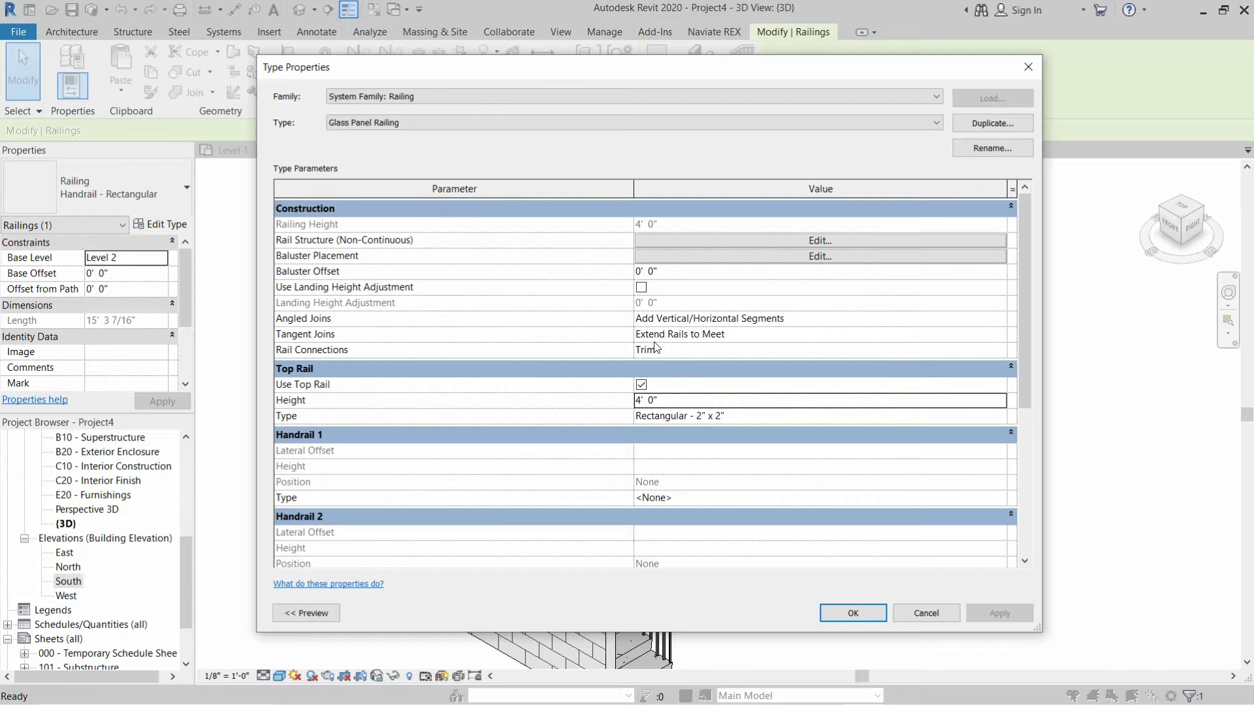
{"action": "left_click", "coordinate": [651, 400]}
{"action": "double_click", "coordinate": [651, 400]}
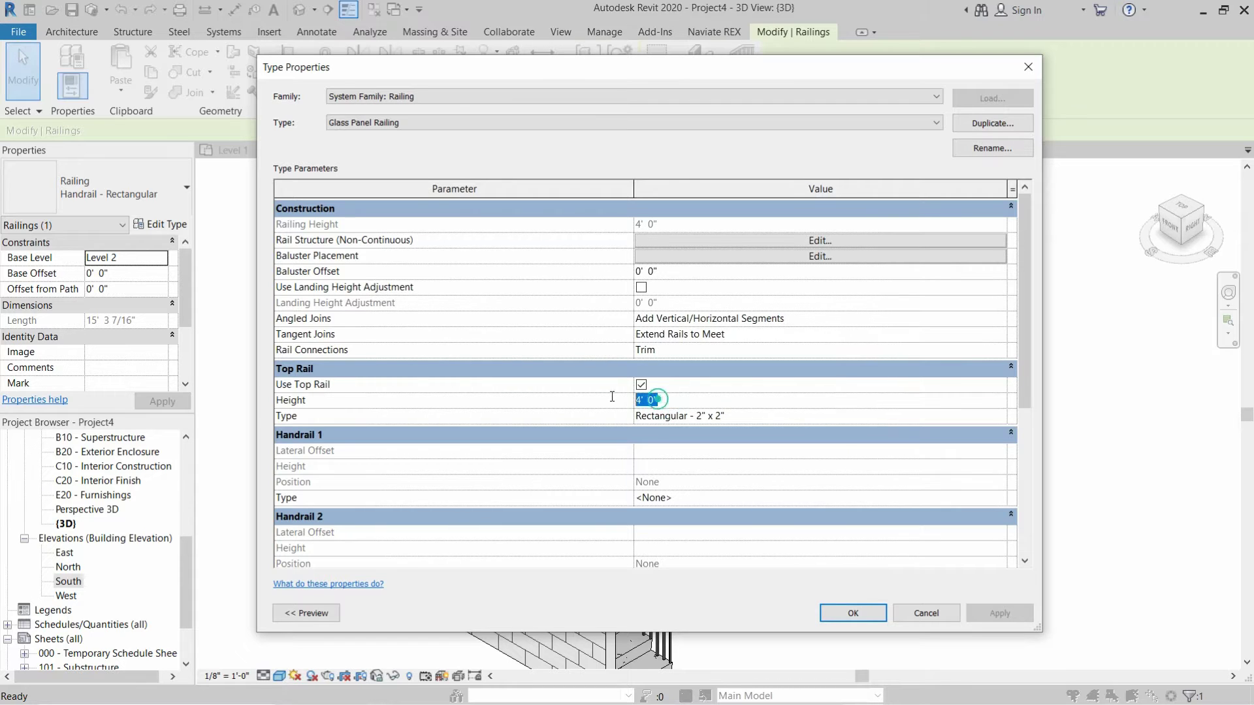
{"action": "type", "text": "3"}
{"action": "left_click", "coordinate": [613, 402]}
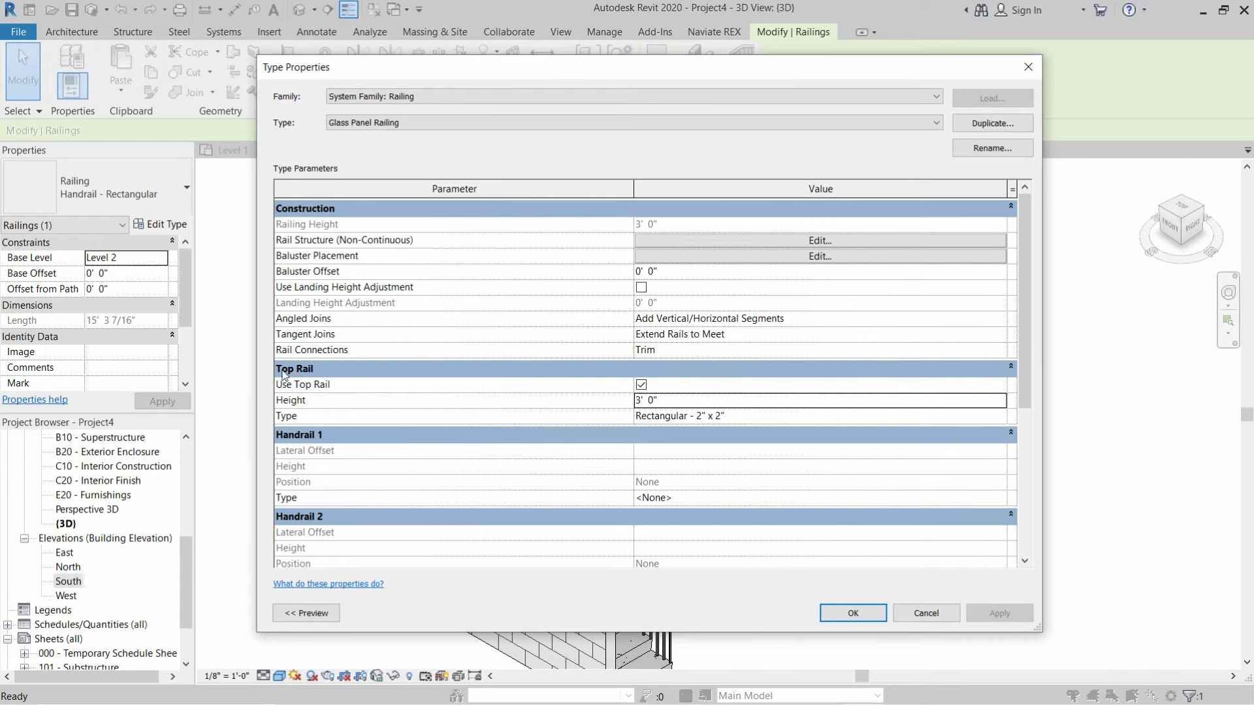
Step: Turn the Use Top Rail option off and then back on
{"action": "scroll", "coordinate": [357, 379], "scroll_direction": "down", "scroll_amount": 1}
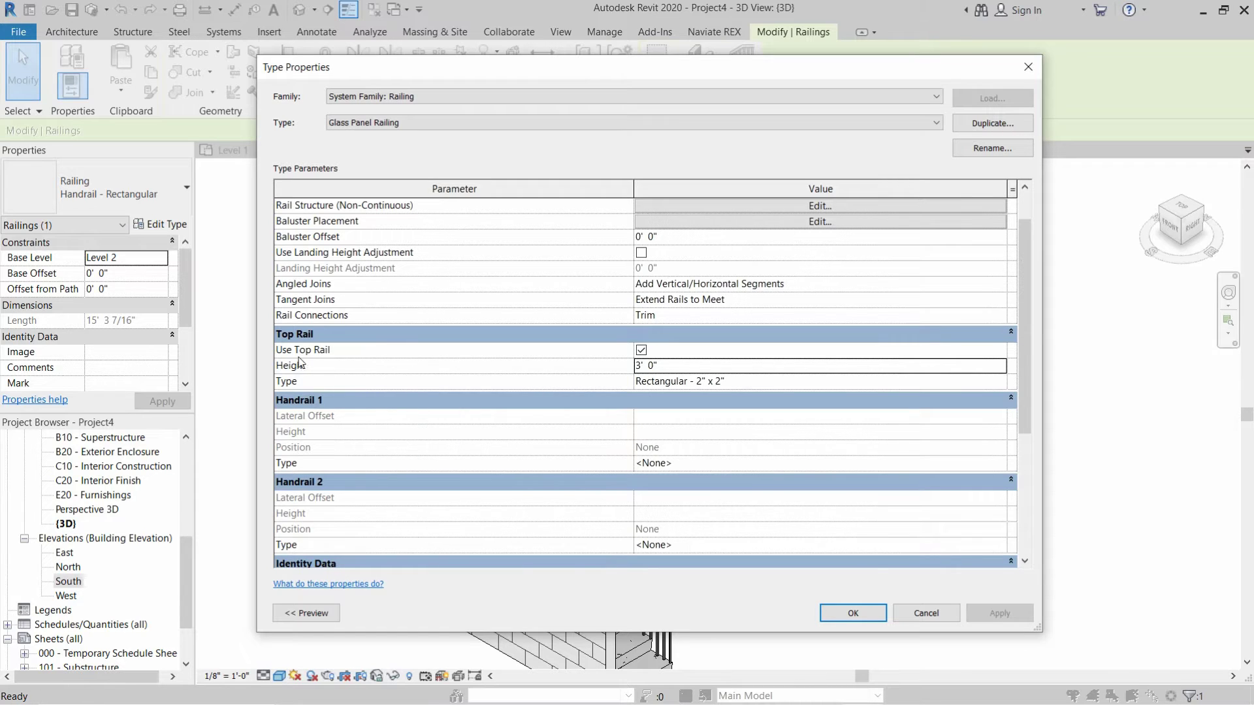
{"action": "left_click", "coordinate": [642, 351]}
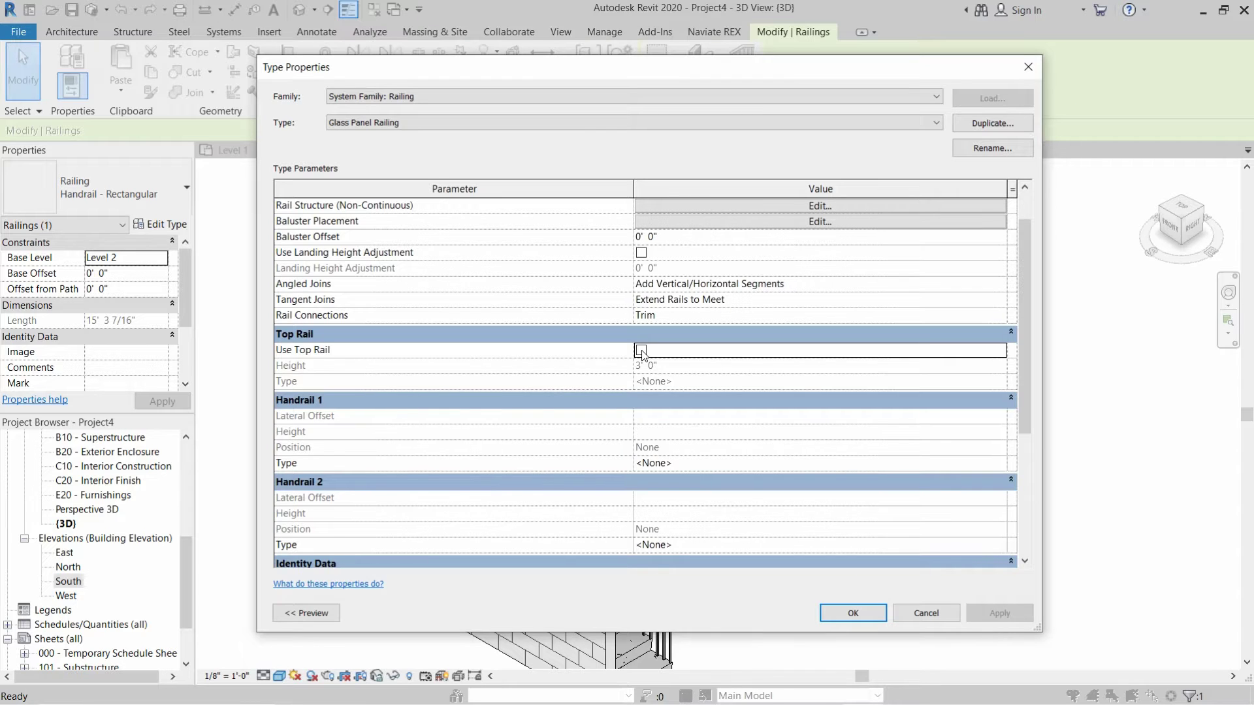
{"action": "scroll", "coordinate": [641, 352], "scroll_direction": "up", "scroll_amount": 2}
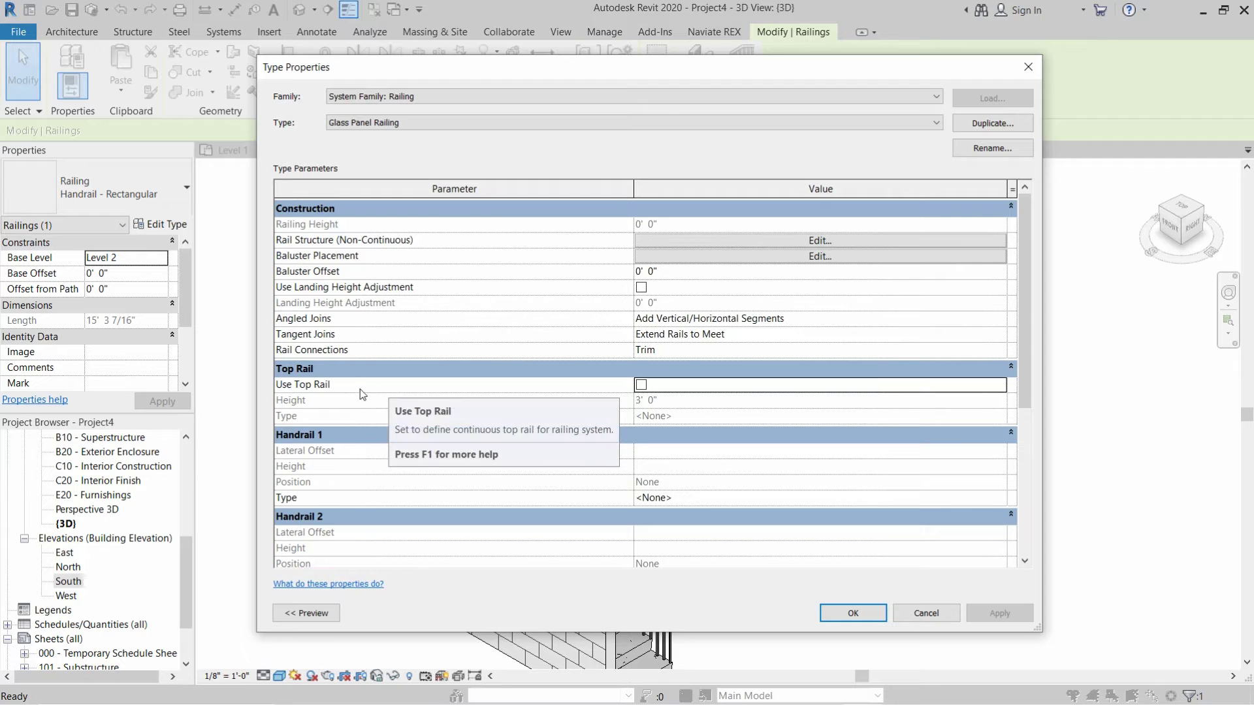
{"action": "left_click", "coordinate": [641, 385]}
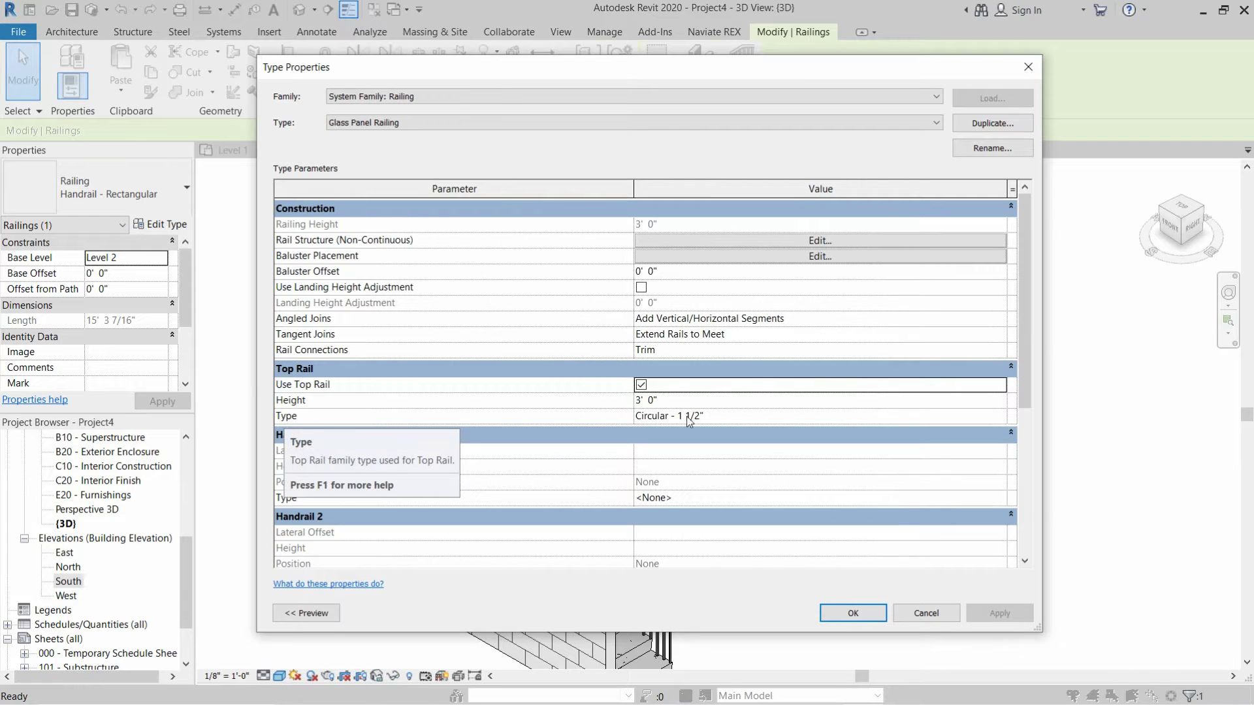
Step: Open the top rail type's properties and switch it to the Circular 1 1/2" rail type
{"action": "left_click", "coordinate": [1001, 417]}
{"action": "left_click", "coordinate": [1001, 417]}
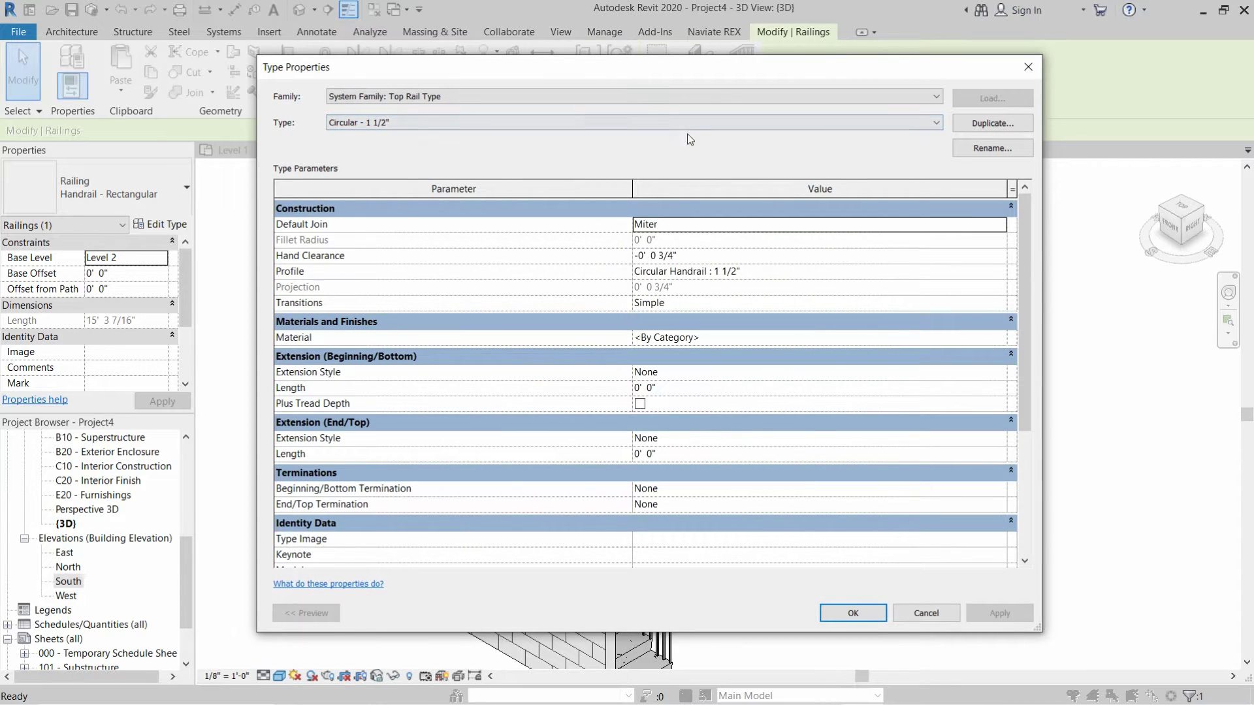
{"action": "left_click", "coordinate": [358, 126]}
{"action": "left_click", "coordinate": [366, 128]}
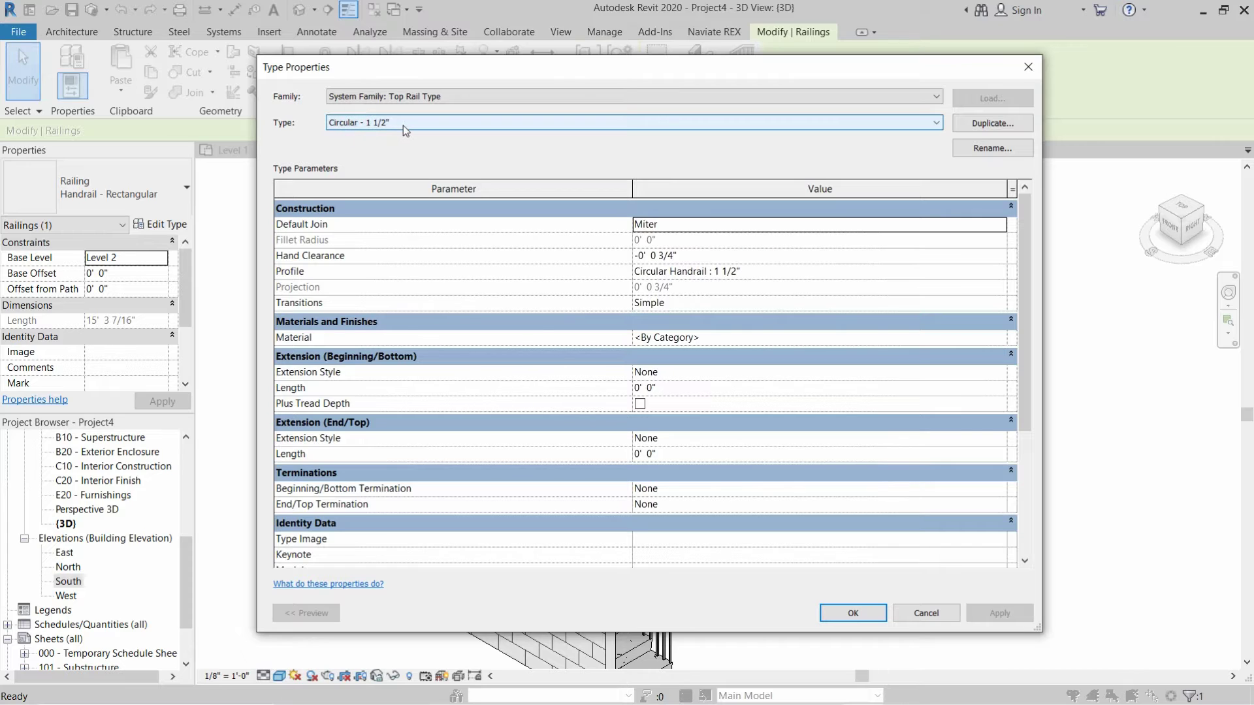
{"action": "left_click", "coordinate": [403, 125]}
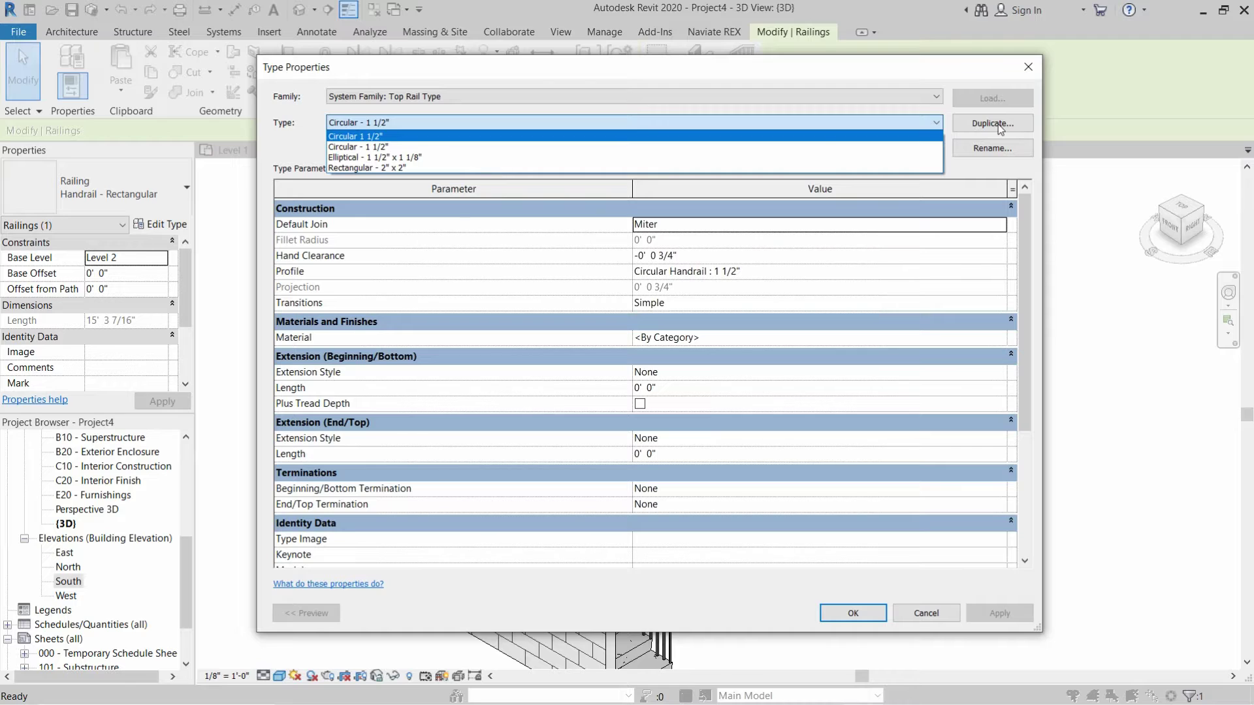
{"action": "left_click", "coordinate": [364, 147]}
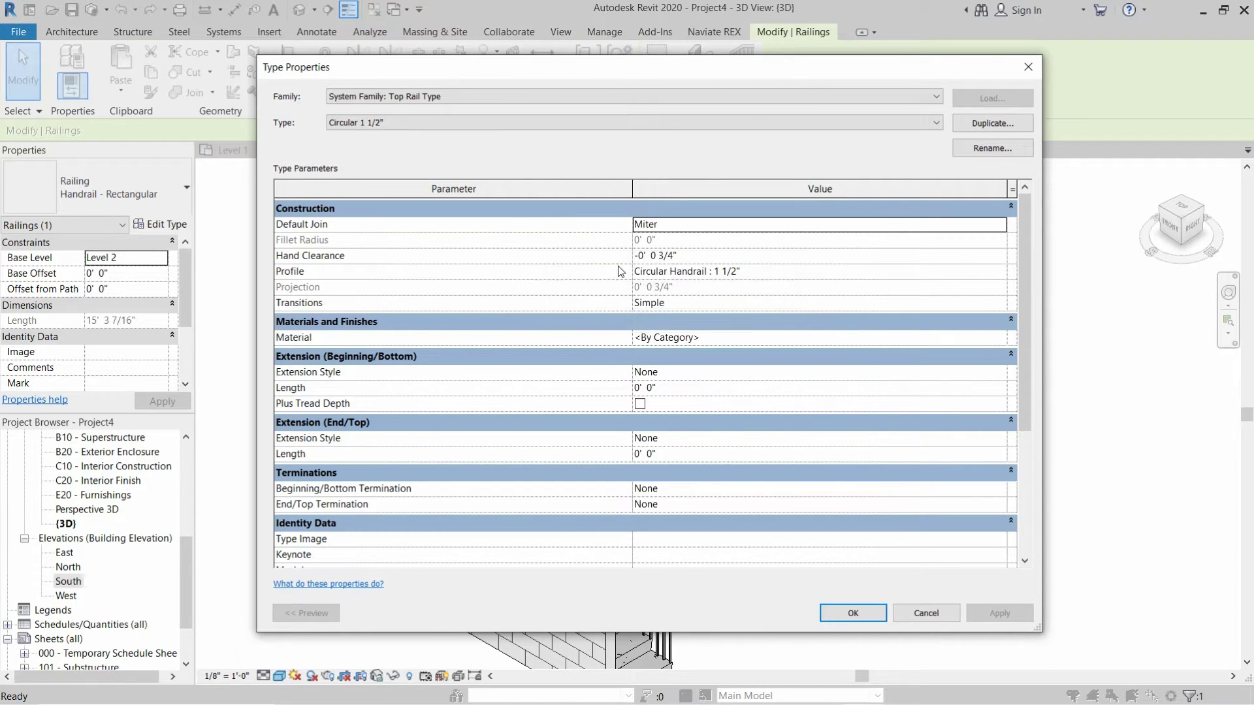
{"action": "scroll", "coordinate": [575, 280], "scroll_direction": "down", "scroll_amount": 1}
{"action": "scroll", "coordinate": [569, 294], "scroll_direction": "up", "scroll_amount": 1}
Step: Set the top rail's Default Join to Fillet with a 3" fillet radius
{"action": "left_click", "coordinate": [1000, 225]}
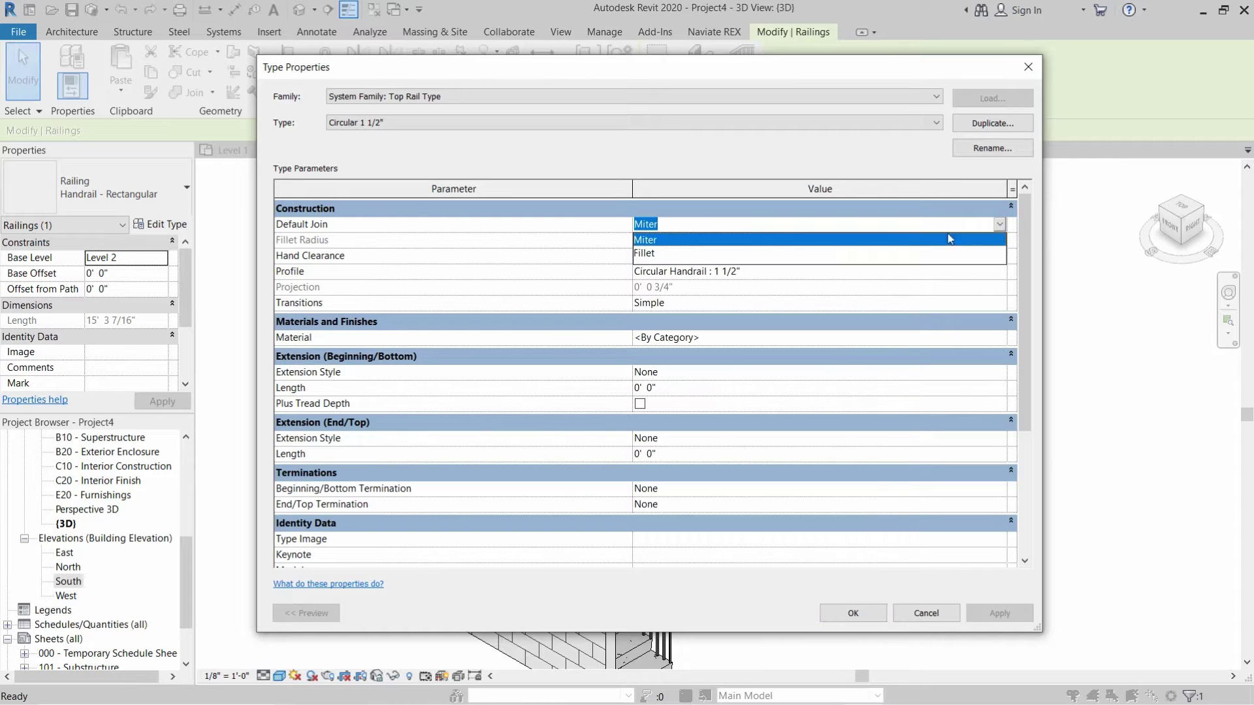
{"action": "left_click", "coordinate": [649, 254]}
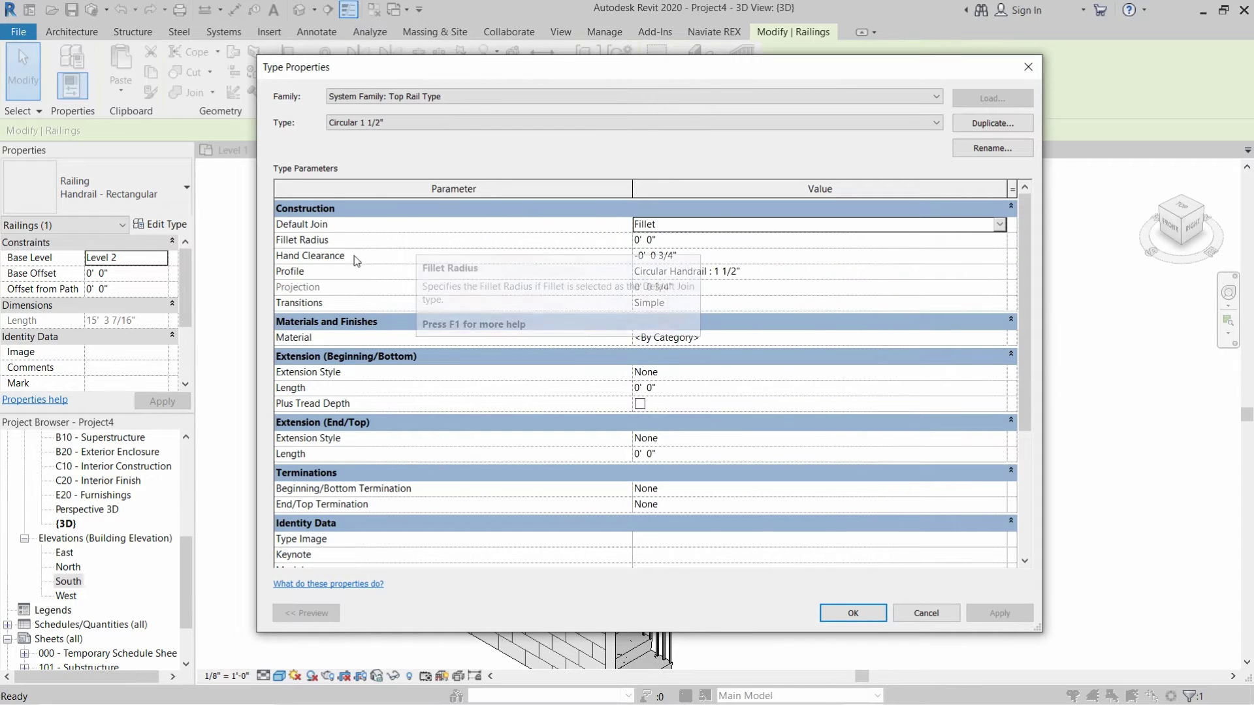
{"action": "left_click", "coordinate": [683, 241]}
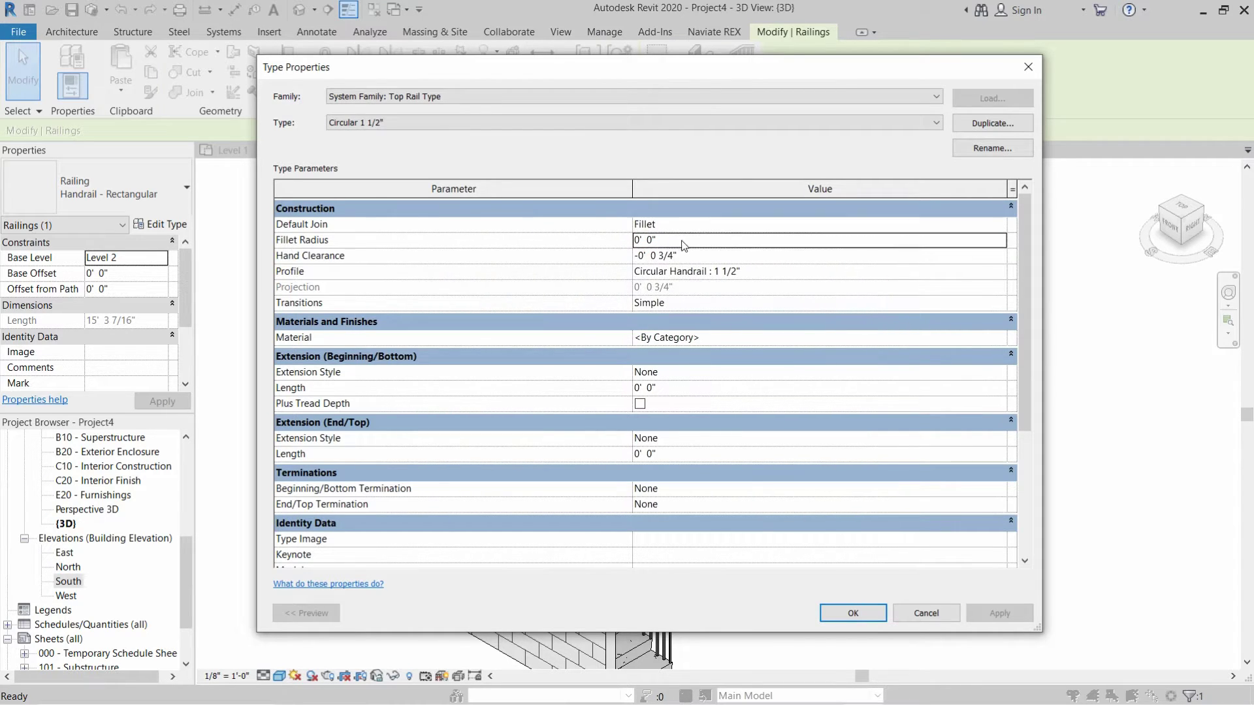
{"action": "left_click", "coordinate": [682, 240]}
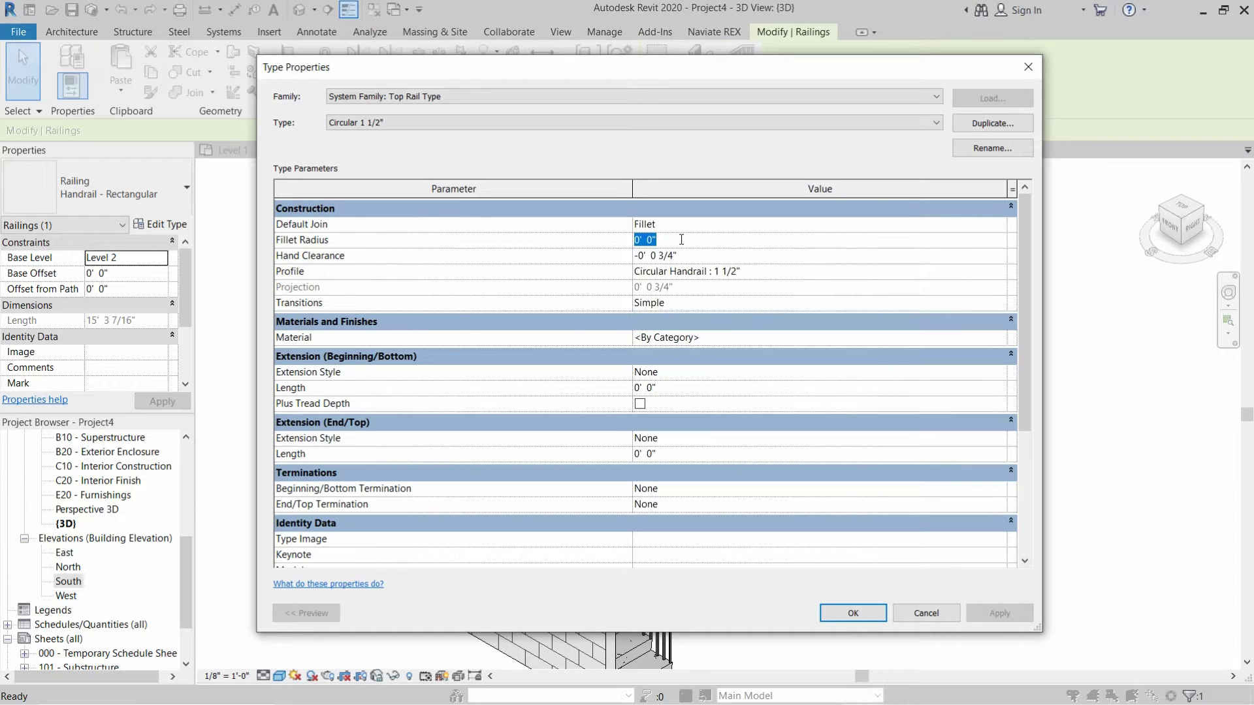
{"action": "type", "text": "3"}
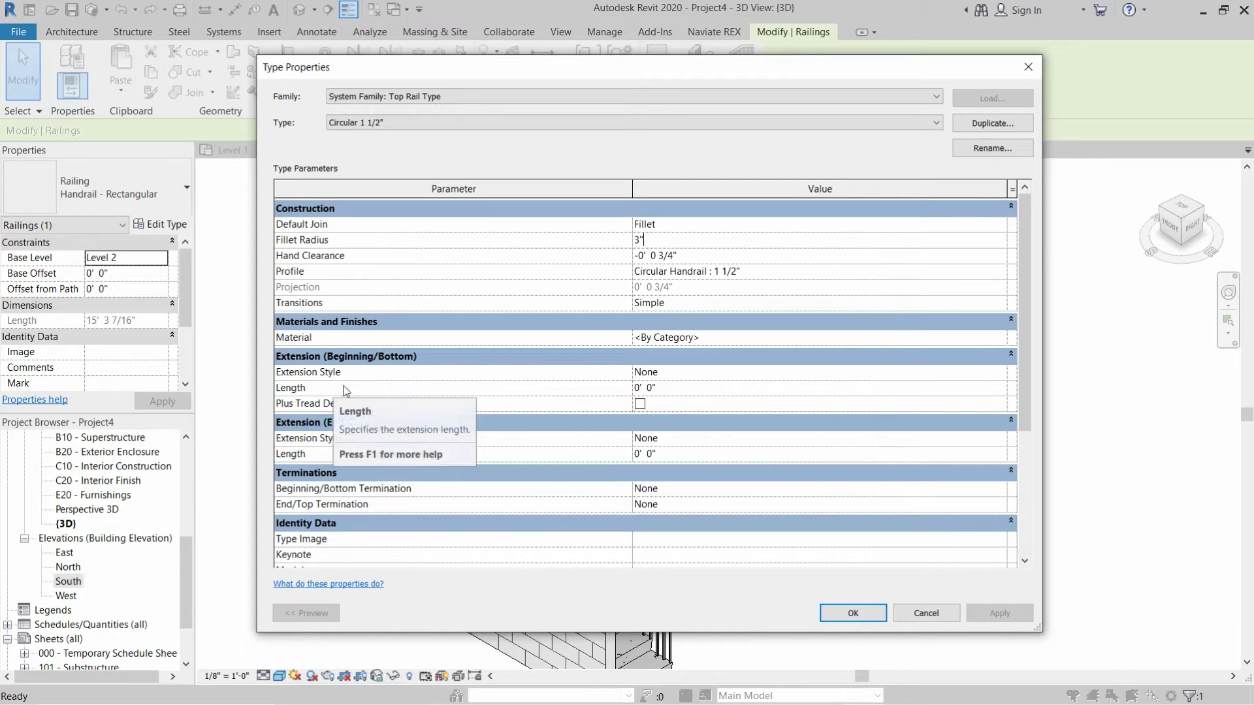
{"action": "scroll", "coordinate": [344, 386], "scroll_direction": "down", "scroll_amount": 1}
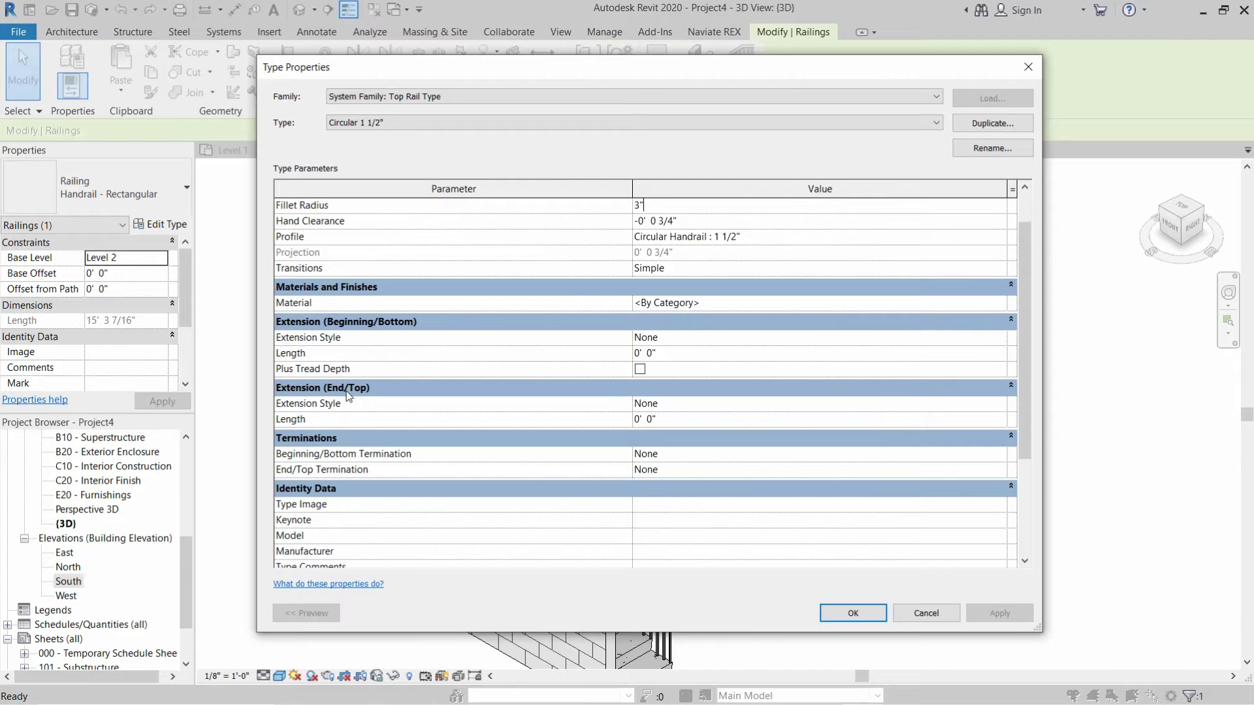
Step: Keep both extension styles at None, set Beginning Termination to Termination - Wood - Rectangular, and confirm
{"action": "left_click", "coordinate": [1003, 342]}
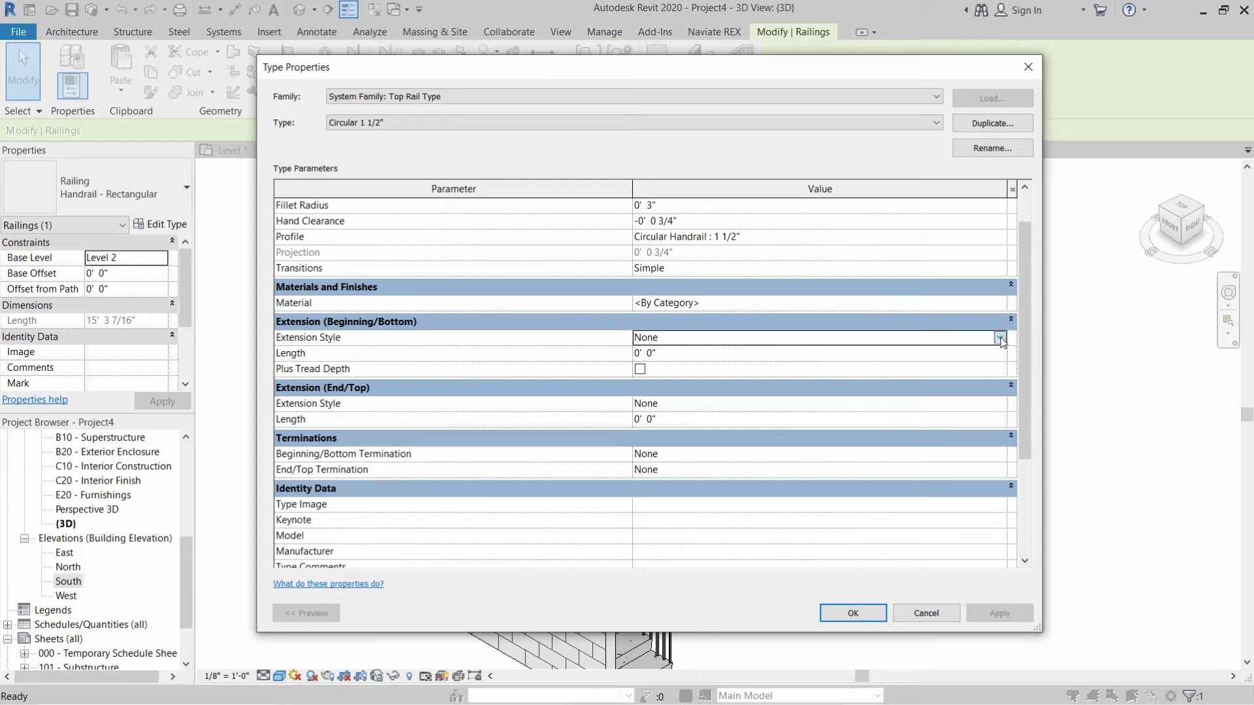
{"action": "left_click", "coordinate": [1000, 337]}
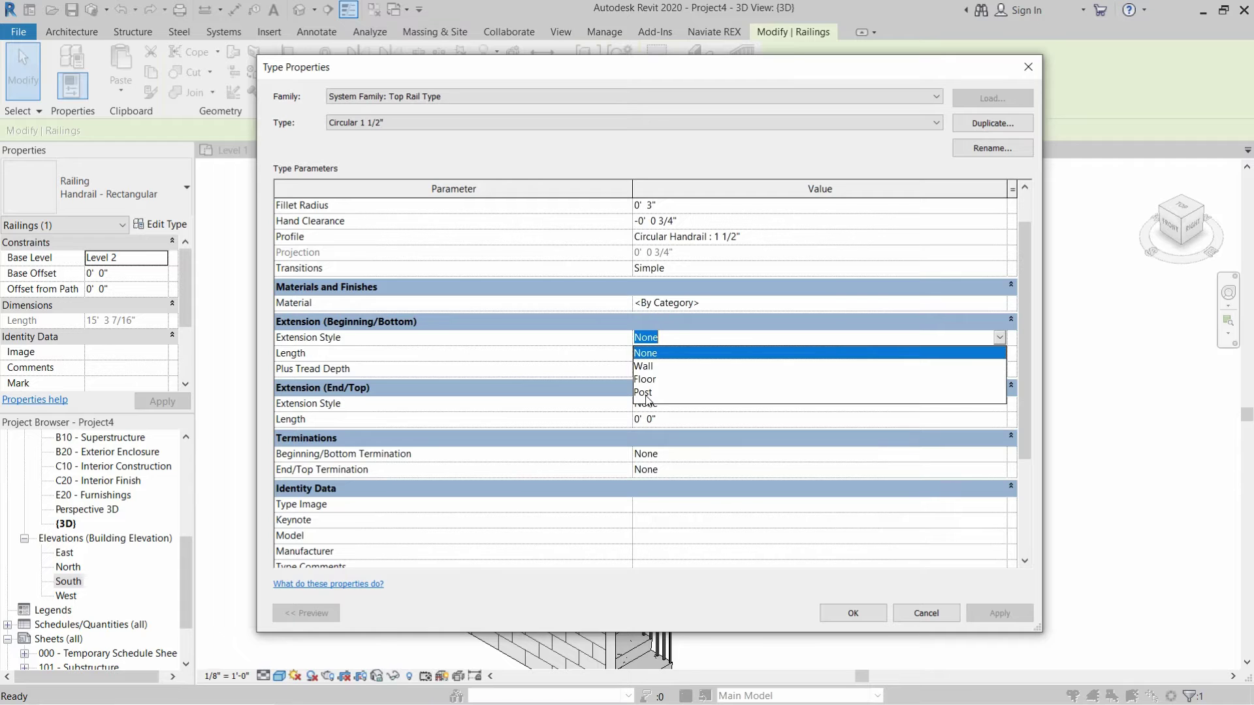
{"action": "left_click", "coordinate": [405, 395]}
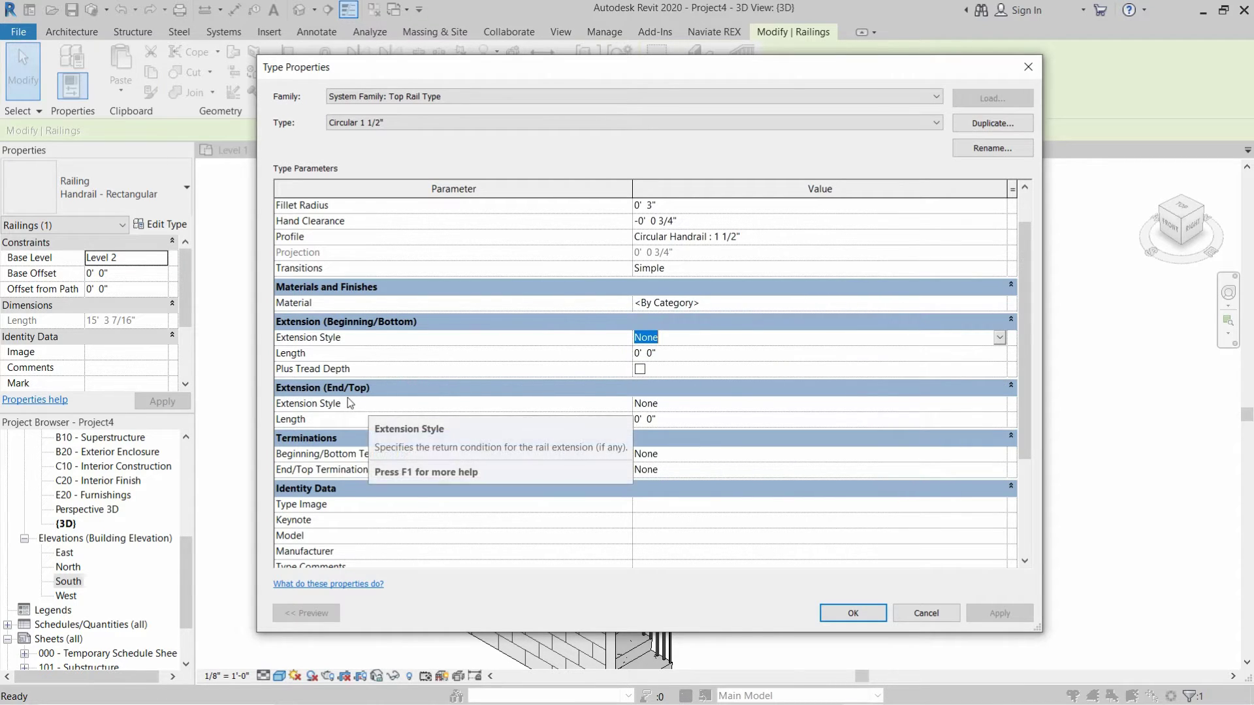
{"action": "left_click", "coordinate": [1000, 404]}
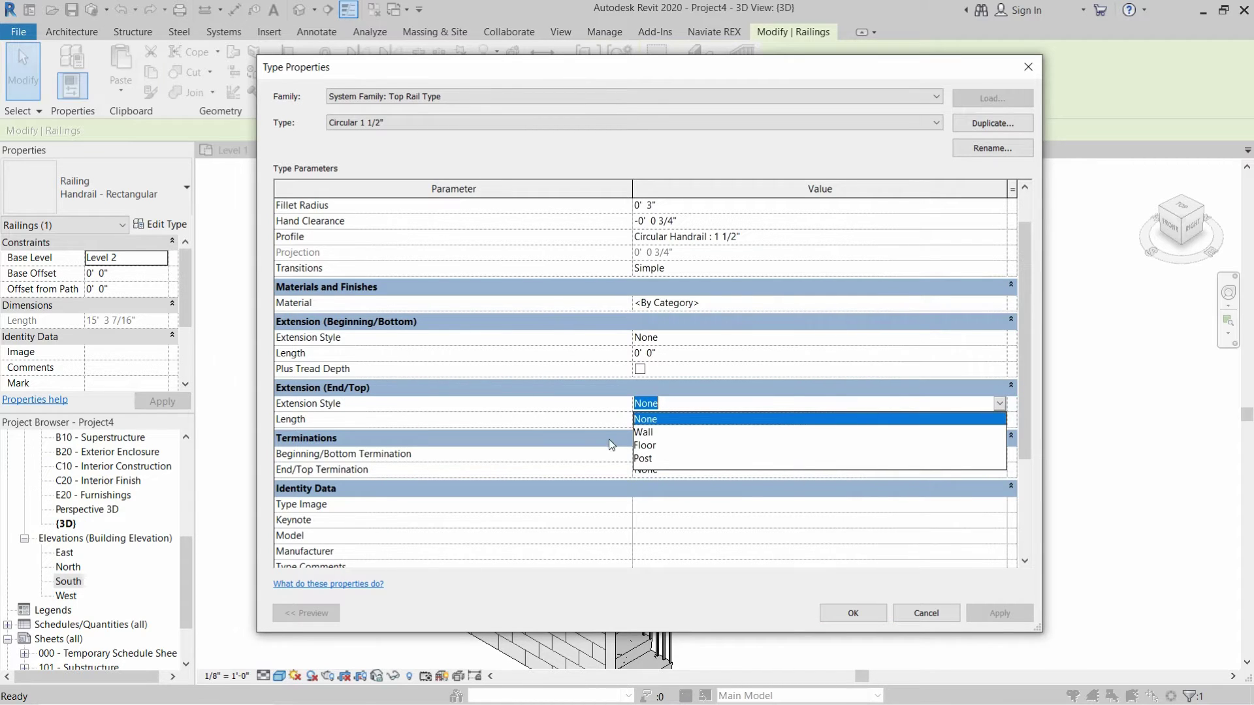
{"action": "left_click", "coordinate": [579, 423]}
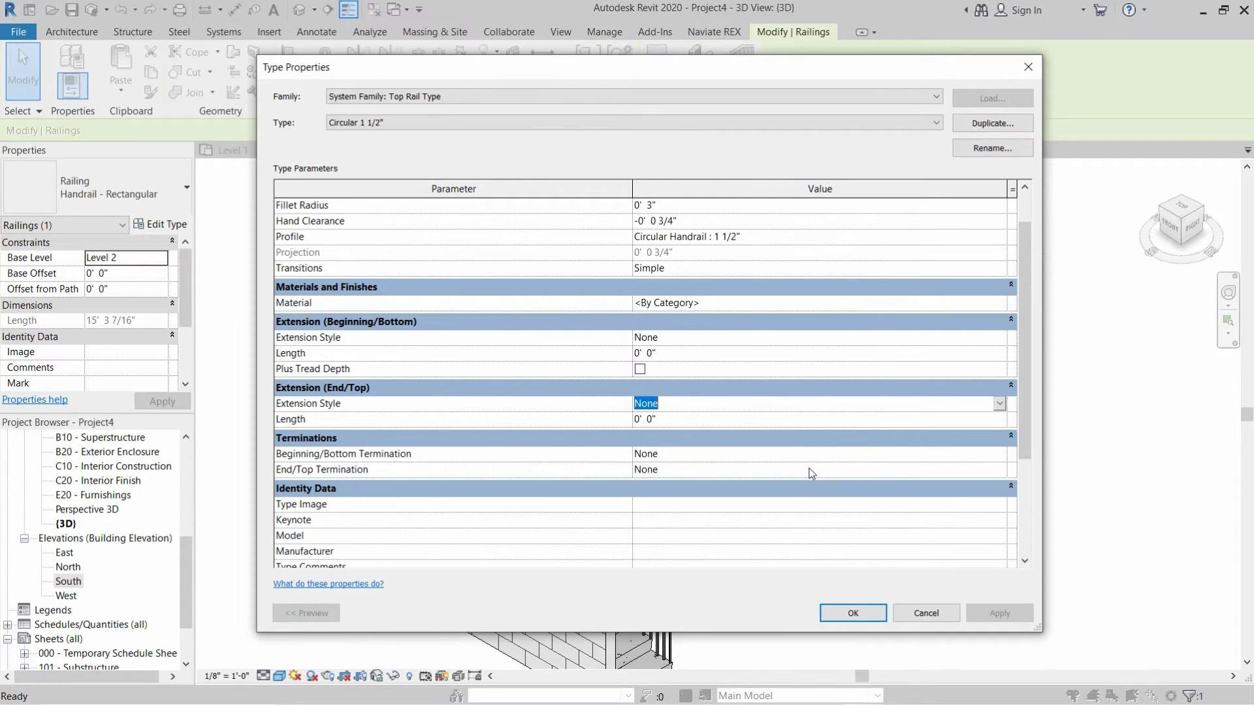
{"action": "left_click", "coordinate": [998, 454]}
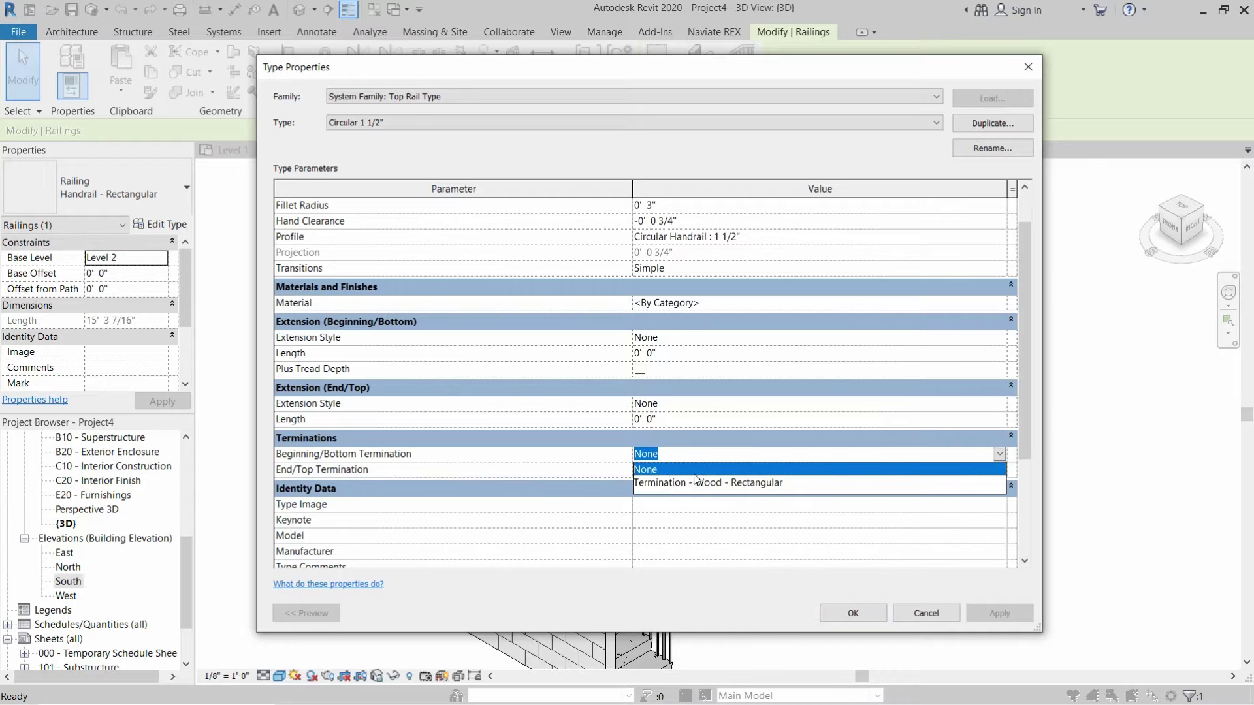
{"action": "left_click", "coordinate": [768, 484]}
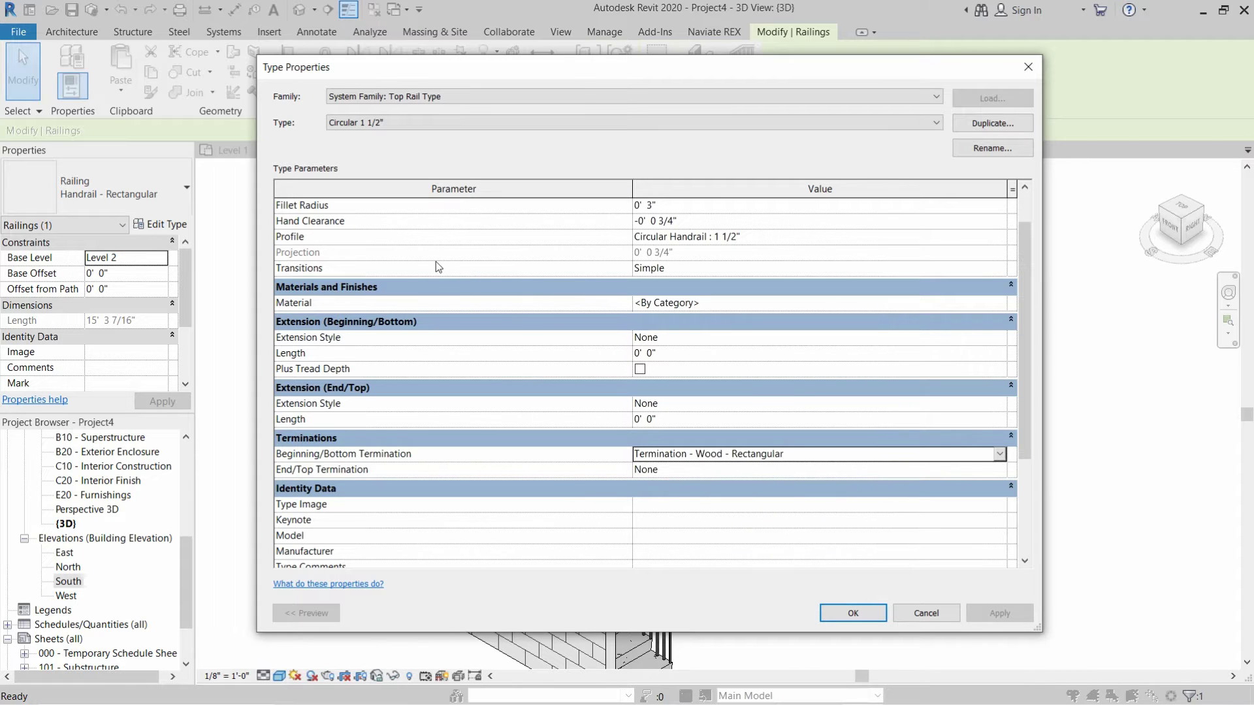
{"action": "left_click", "coordinate": [854, 614]}
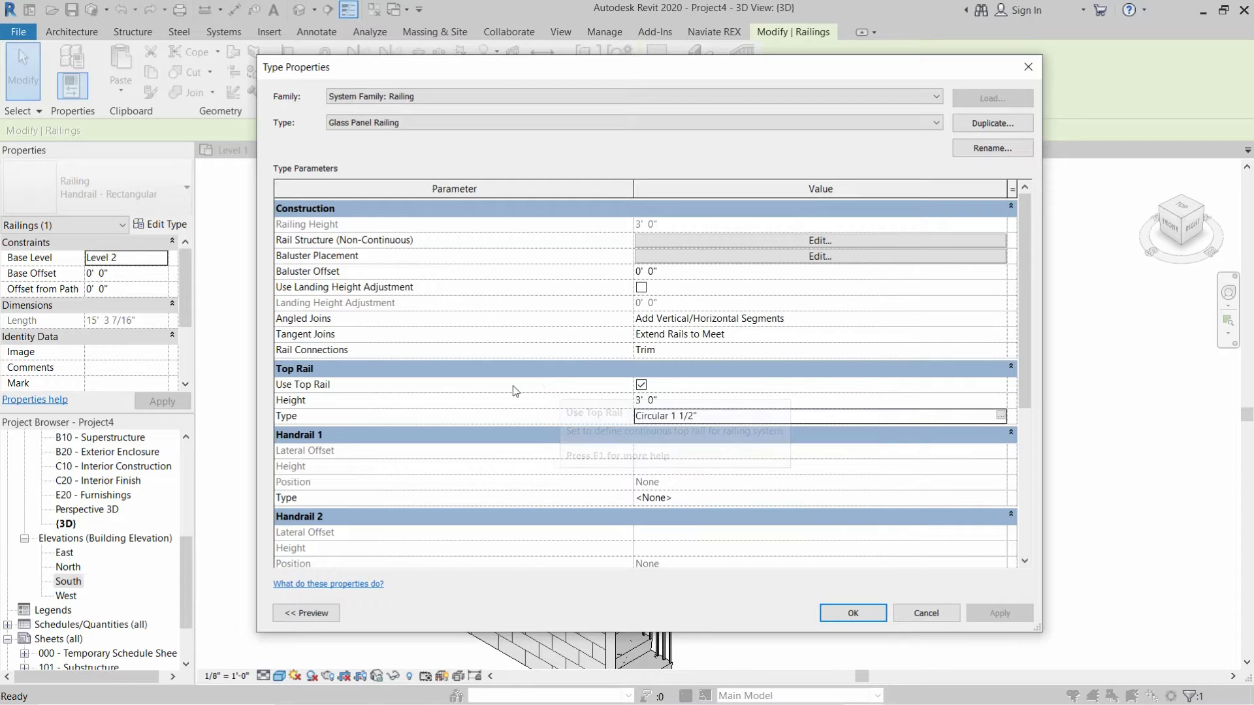
Step: Show the Glass Panel Railing 3D preview beside its Type Properties dialog
{"action": "left_click_drag", "start_coordinate": [530, 69], "coordinate": [676, 84]}
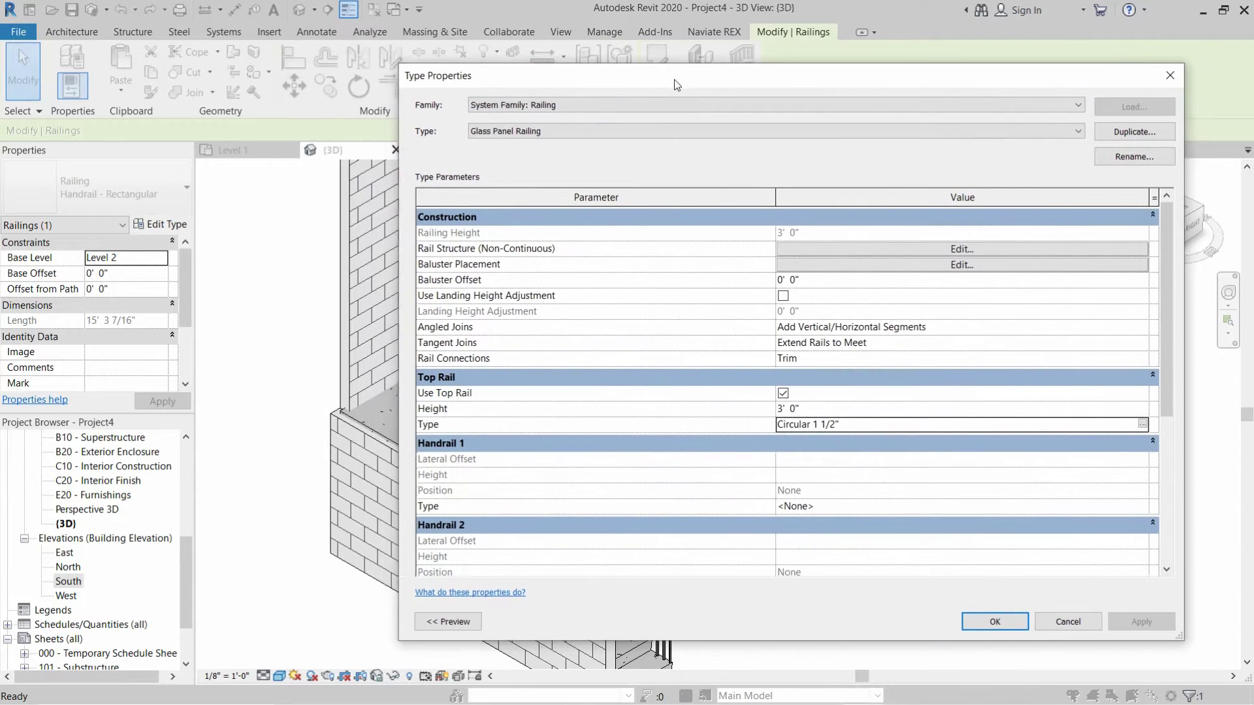
{"action": "left_click", "coordinate": [455, 621]}
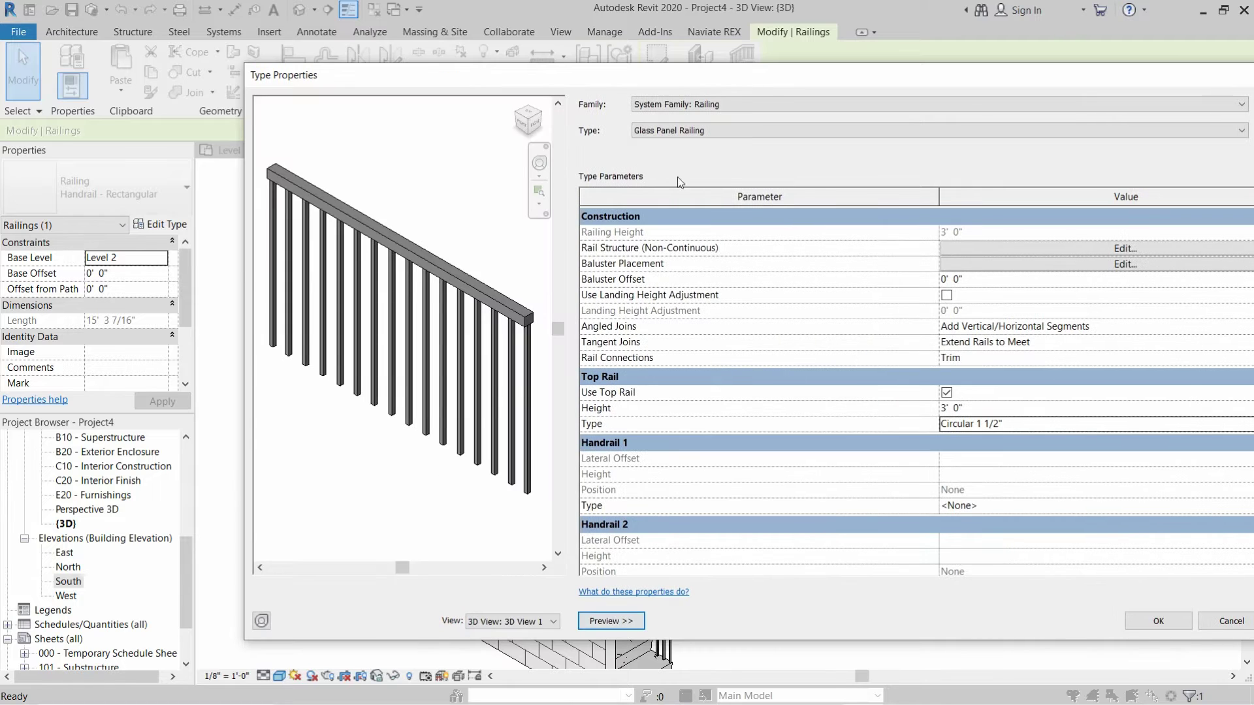
{"action": "left_click_drag", "start_coordinate": [737, 75], "coordinate": [595, 77]}
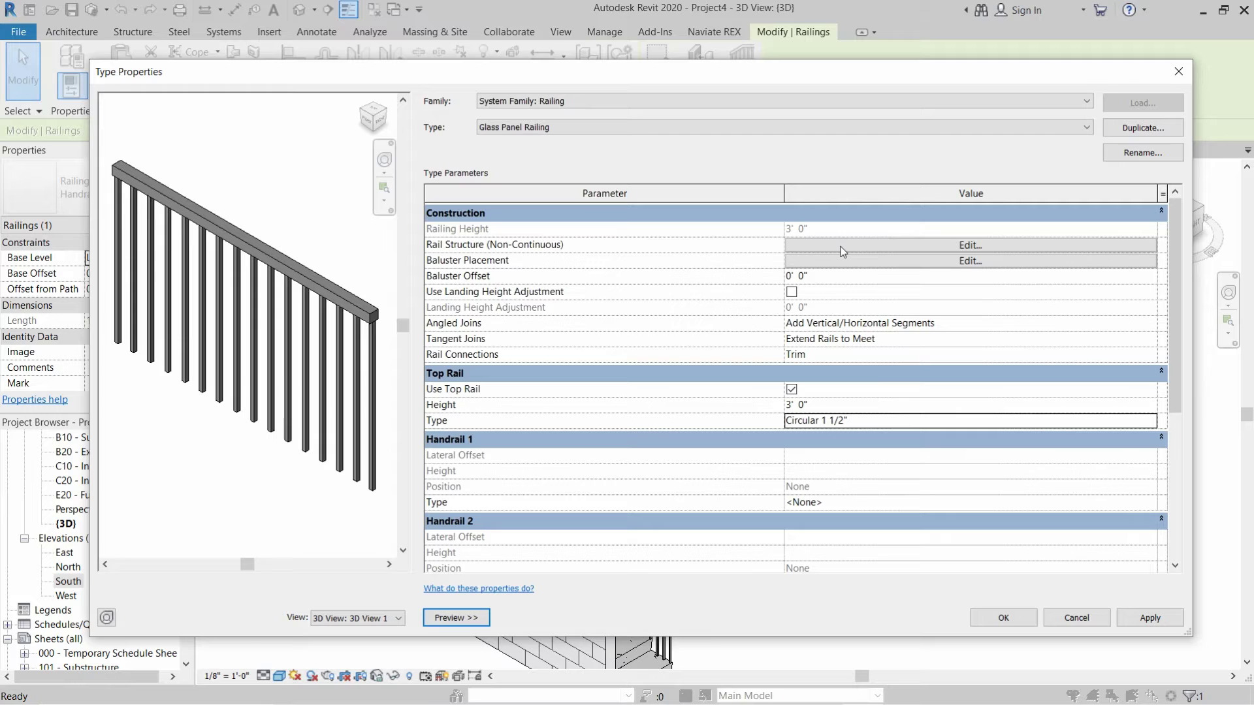
Step: In the rail structure, insert a first rail named 'Bottom Rail'
{"action": "left_click", "coordinate": [967, 247]}
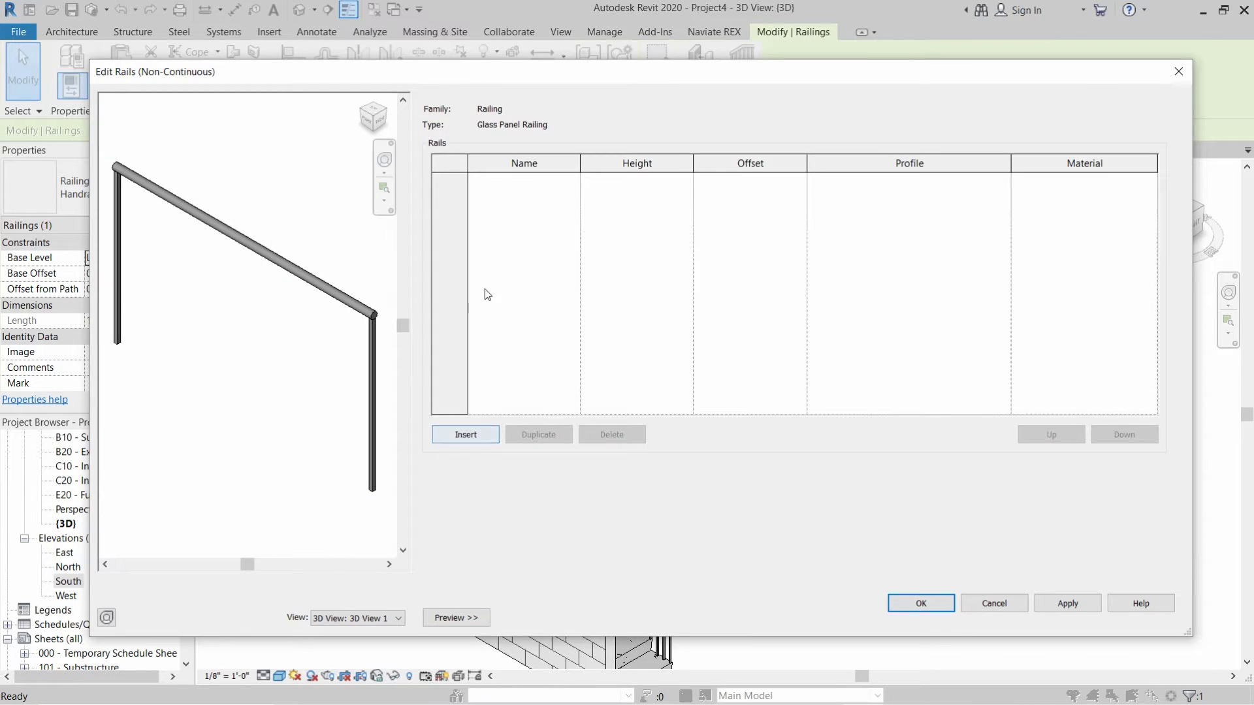
{"action": "left_click", "coordinate": [464, 436]}
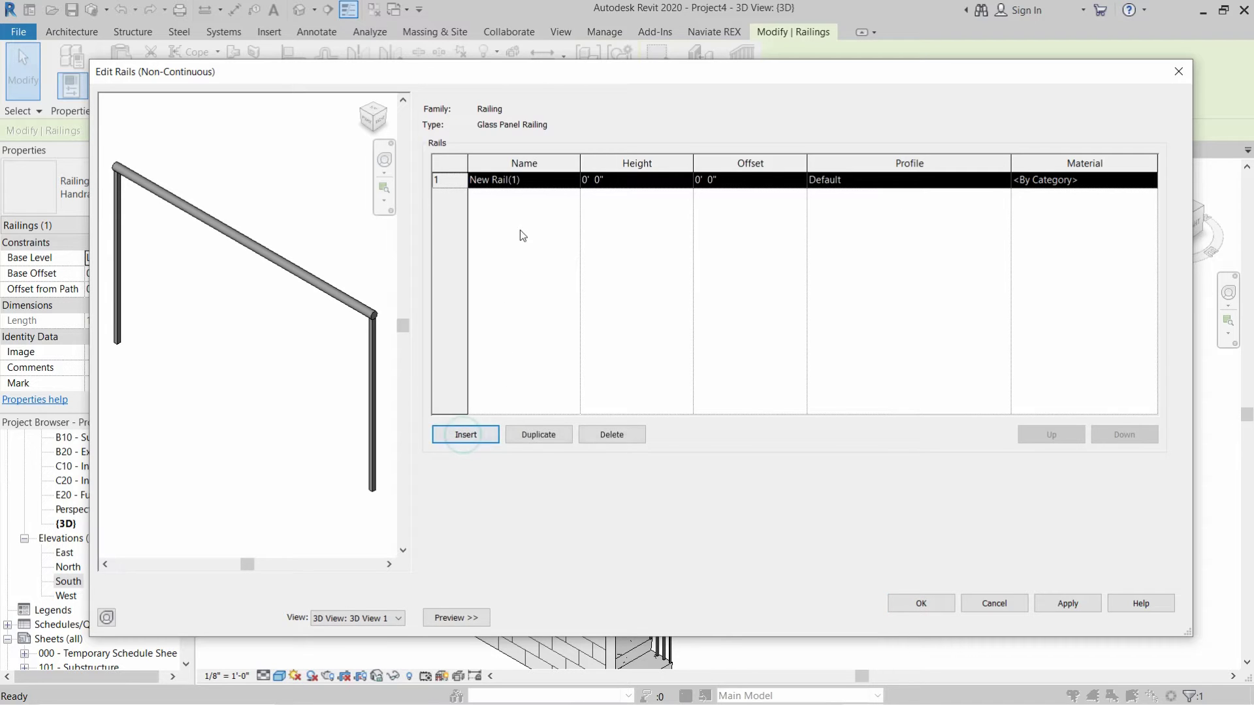
{"action": "left_click", "coordinate": [528, 182]}
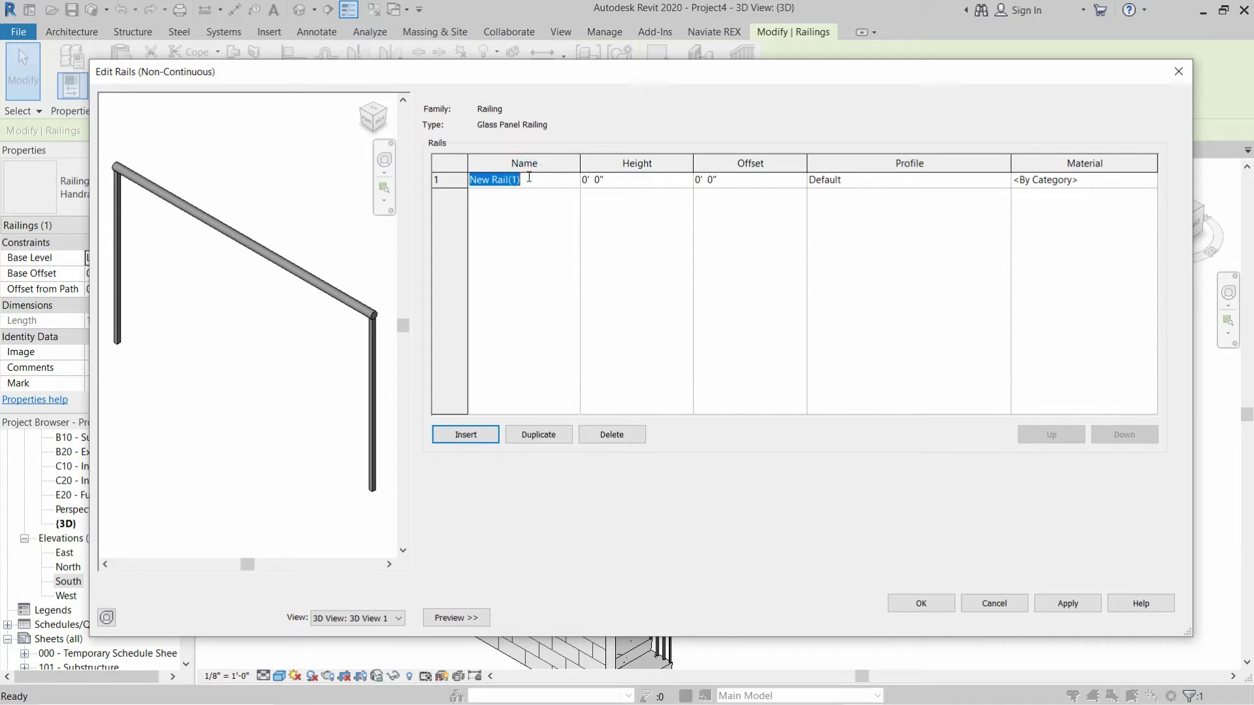
{"action": "type", "text": "Bottom Rail"}
{"action": "key", "text": "Tab"}
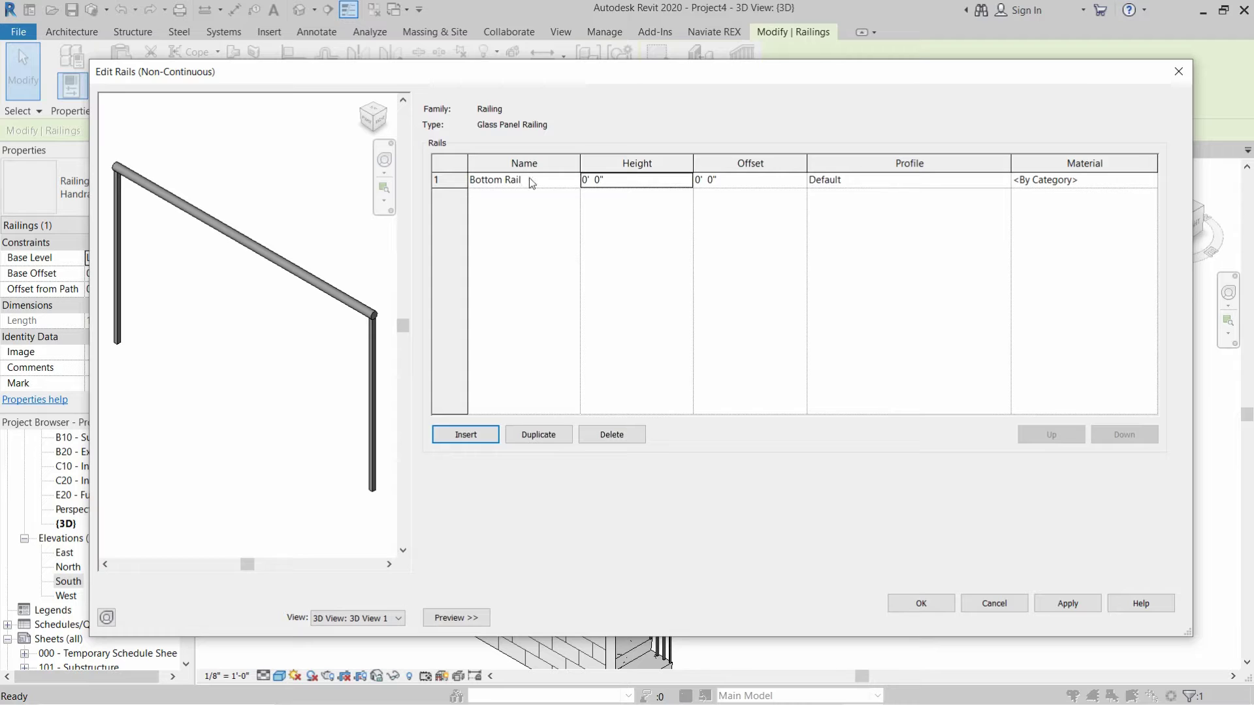
Step: Insert two more rails and move both below Bottom Rail
{"action": "left_click", "coordinate": [481, 437]}
{"action": "left_click", "coordinate": [481, 436]}
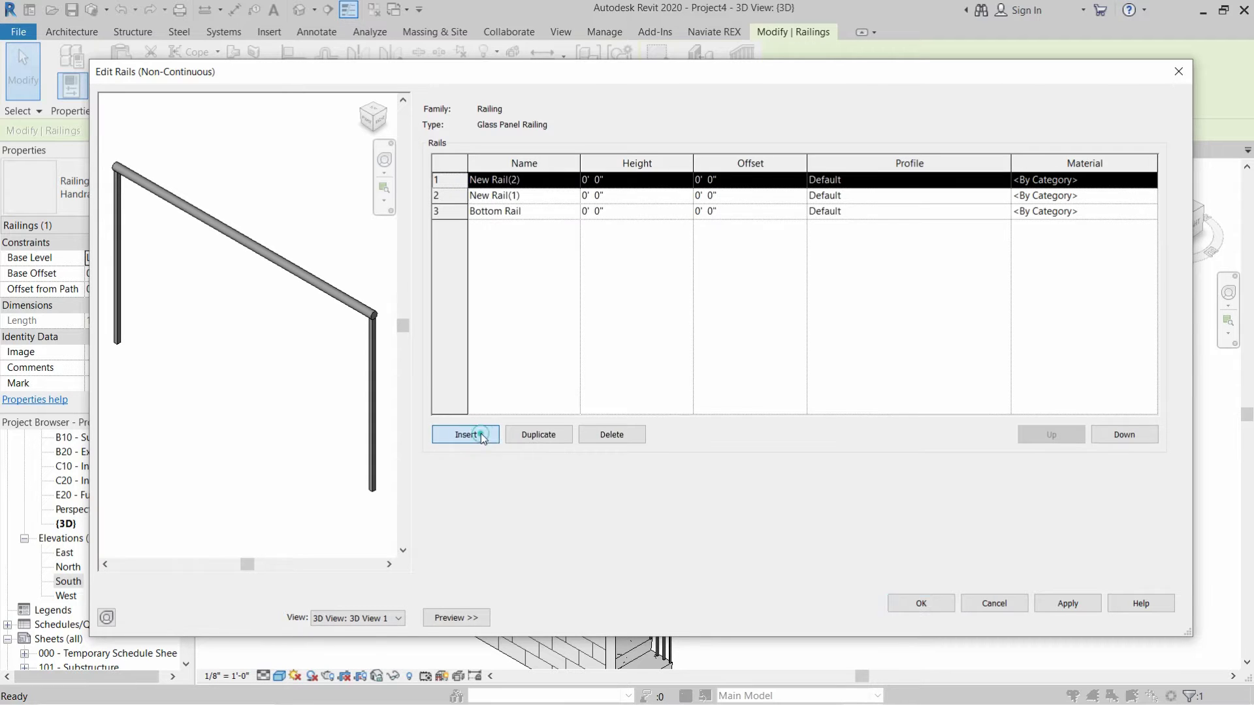
{"action": "left_click", "coordinate": [1119, 434]}
{"action": "left_click", "coordinate": [1119, 434]}
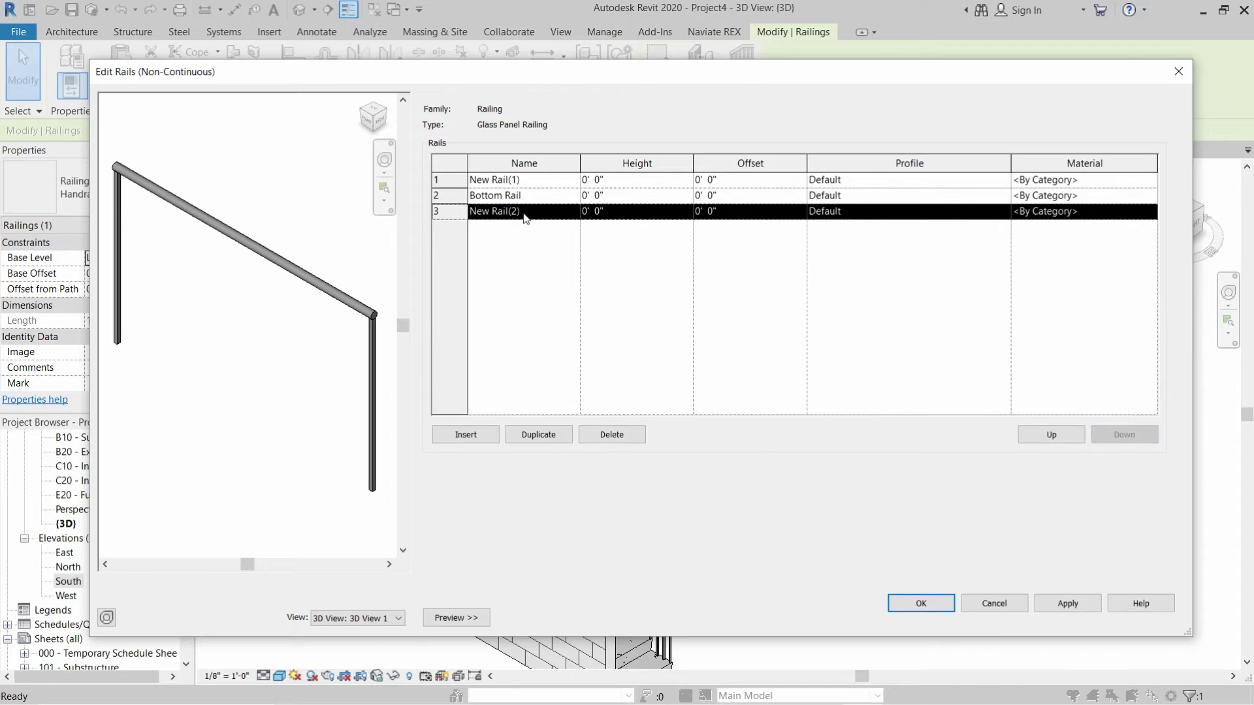
{"action": "left_click", "coordinate": [519, 179]}
{"action": "left_click", "coordinate": [1125, 435]}
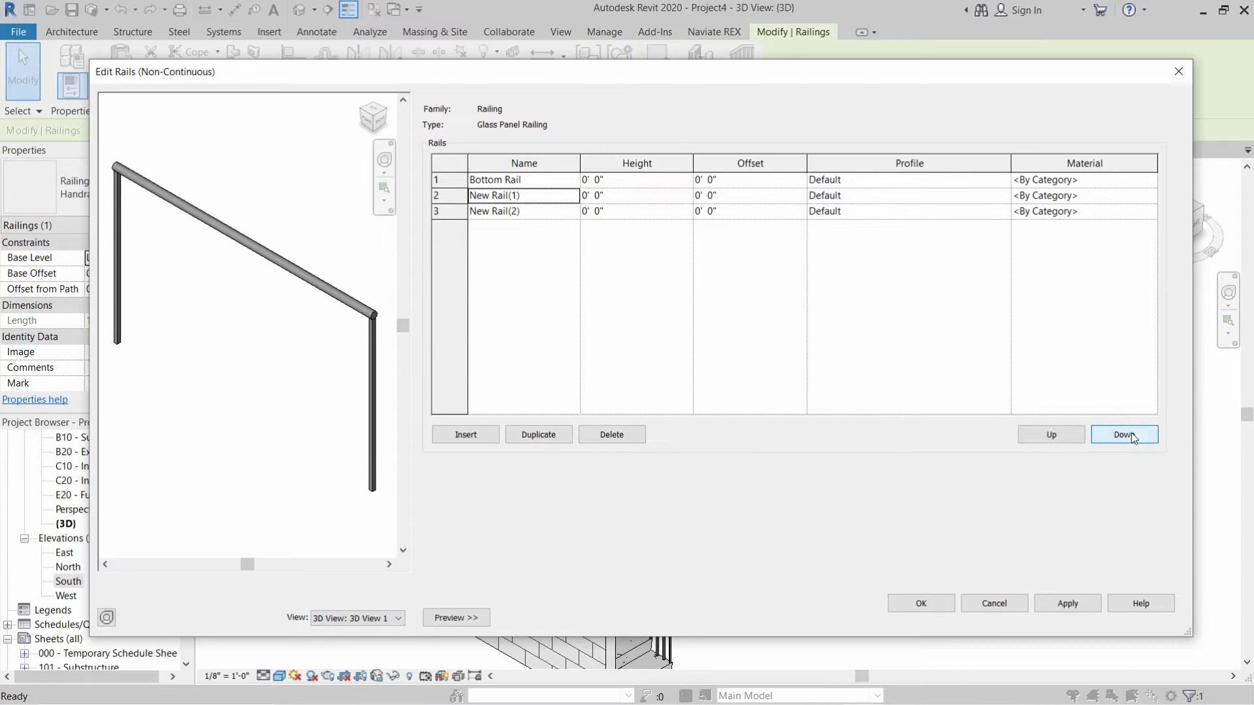
{"action": "left_click", "coordinate": [1129, 435]}
Step: Rename the second and third rails 'Top Rail-1' and 'Top Rail-2'
{"action": "left_click", "coordinate": [542, 195]}
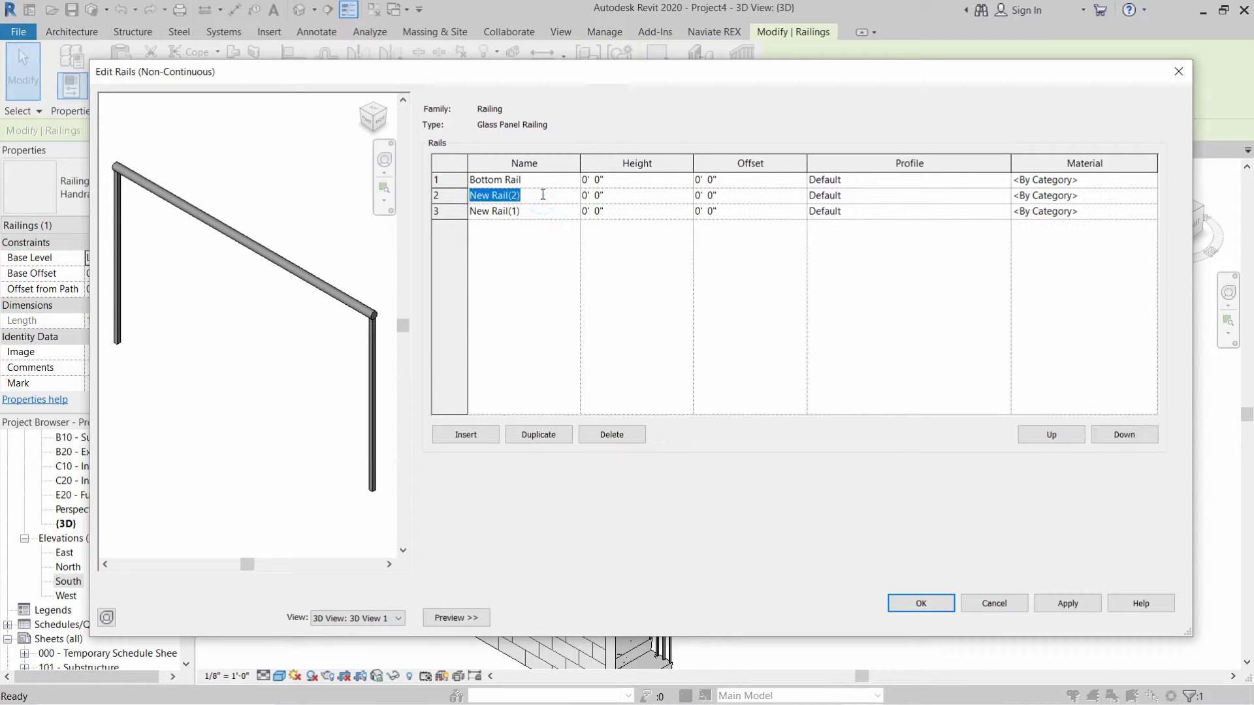
{"action": "type", "text": "Top Rail-1"}
{"action": "left_click", "coordinate": [541, 212]}
{"action": "type", "text": "Top Ra"}
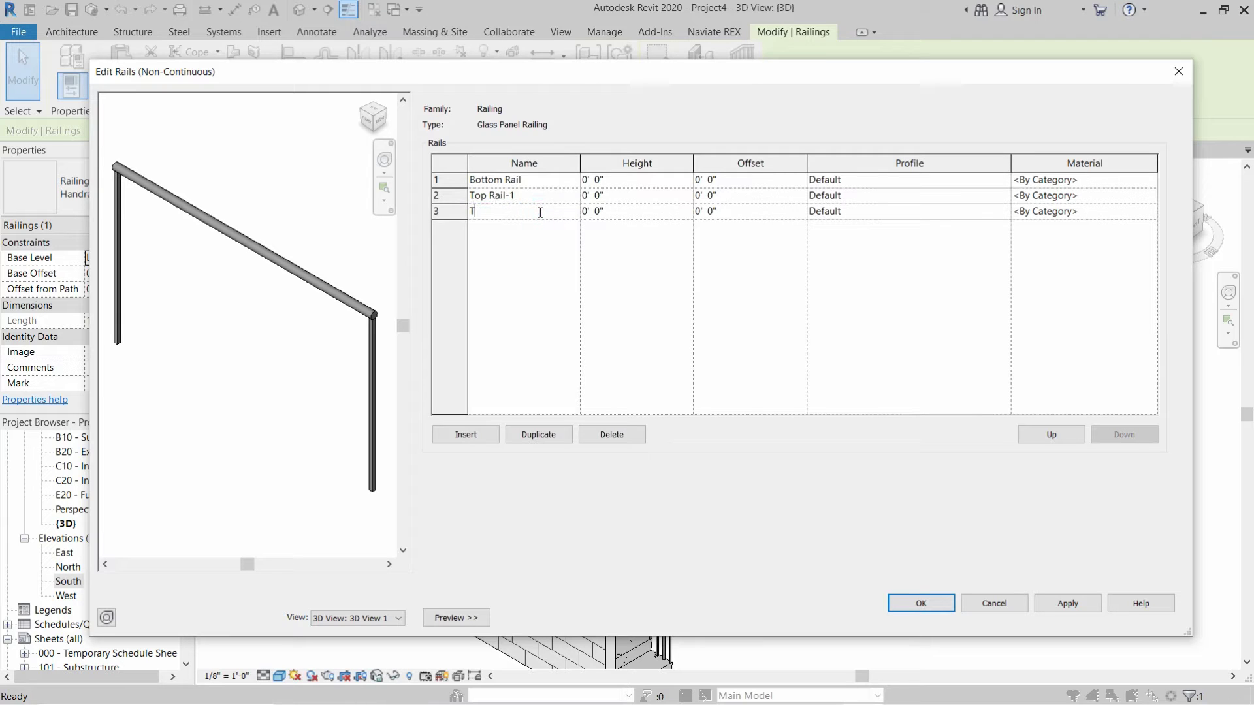
{"action": "type", "text": "il-2"}
{"action": "left_click", "coordinate": [567, 259]}
{"action": "left_click", "coordinate": [621, 180]}
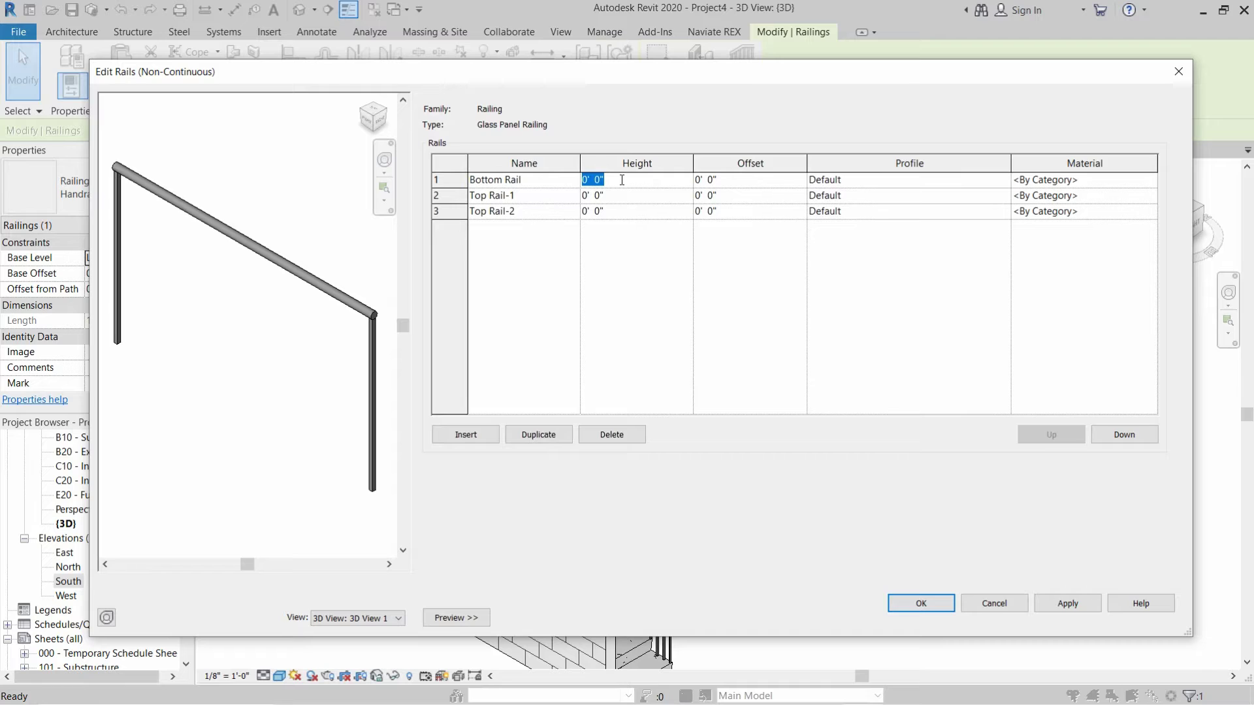
Step: Set rail heights to 0' 6", 2' 6" and 2' 9"
{"action": "type", "text": "6"}
{"action": "key", "text": "Tab"}
{"action": "left_click", "coordinate": [626, 196]}
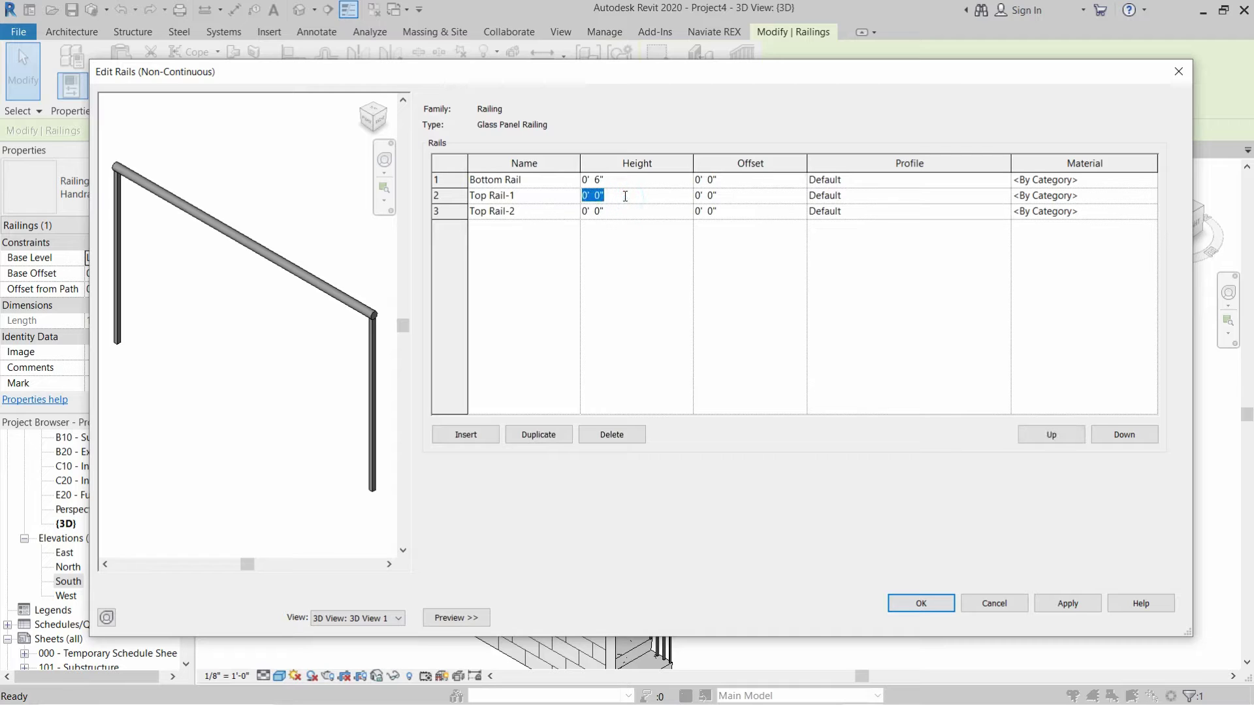
{"action": "type", "text": "2'6"}
{"action": "key", "text": "Tab"}
{"action": "left_click", "coordinate": [619, 211]}
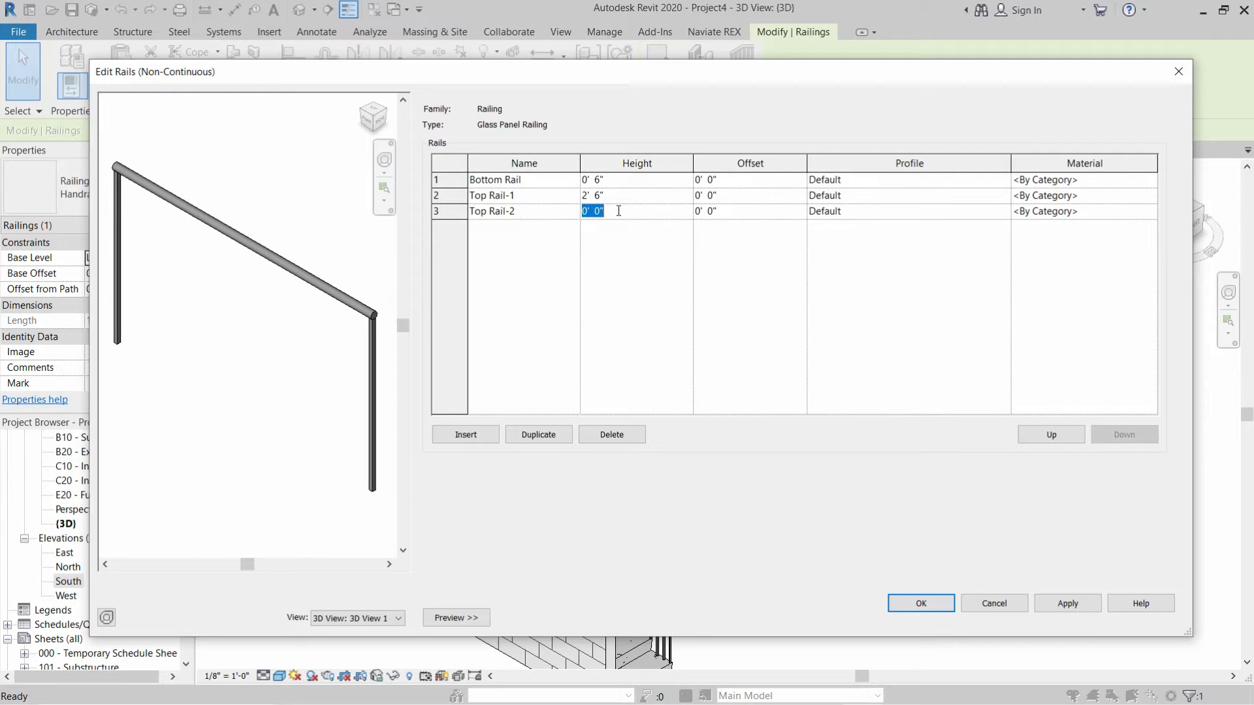
{"action": "type", "text": "2' 9\""}
{"action": "key", "text": "Tab"}
Step: Give all three rails the Square Handrail : 1" profile and apply the changes
{"action": "left_click", "coordinate": [1005, 179]}
{"action": "left_click", "coordinate": [1003, 180]}
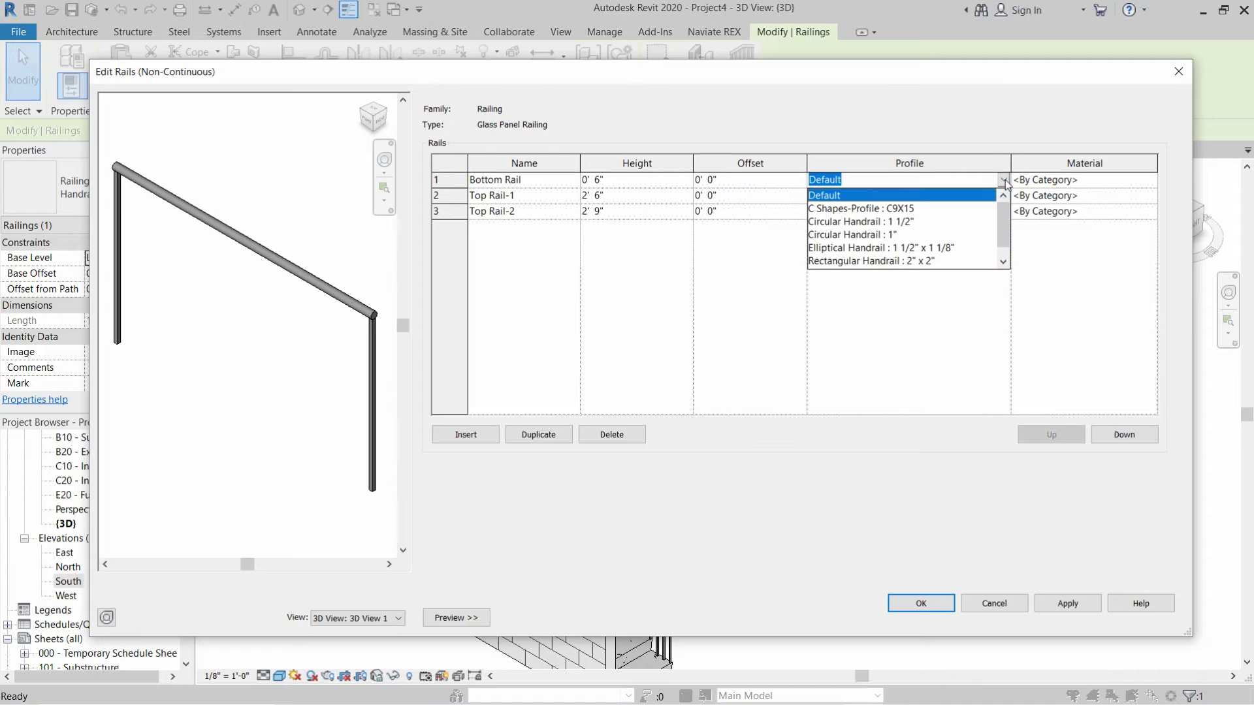
{"action": "scroll", "coordinate": [891, 229], "scroll_direction": "down", "scroll_amount": 1}
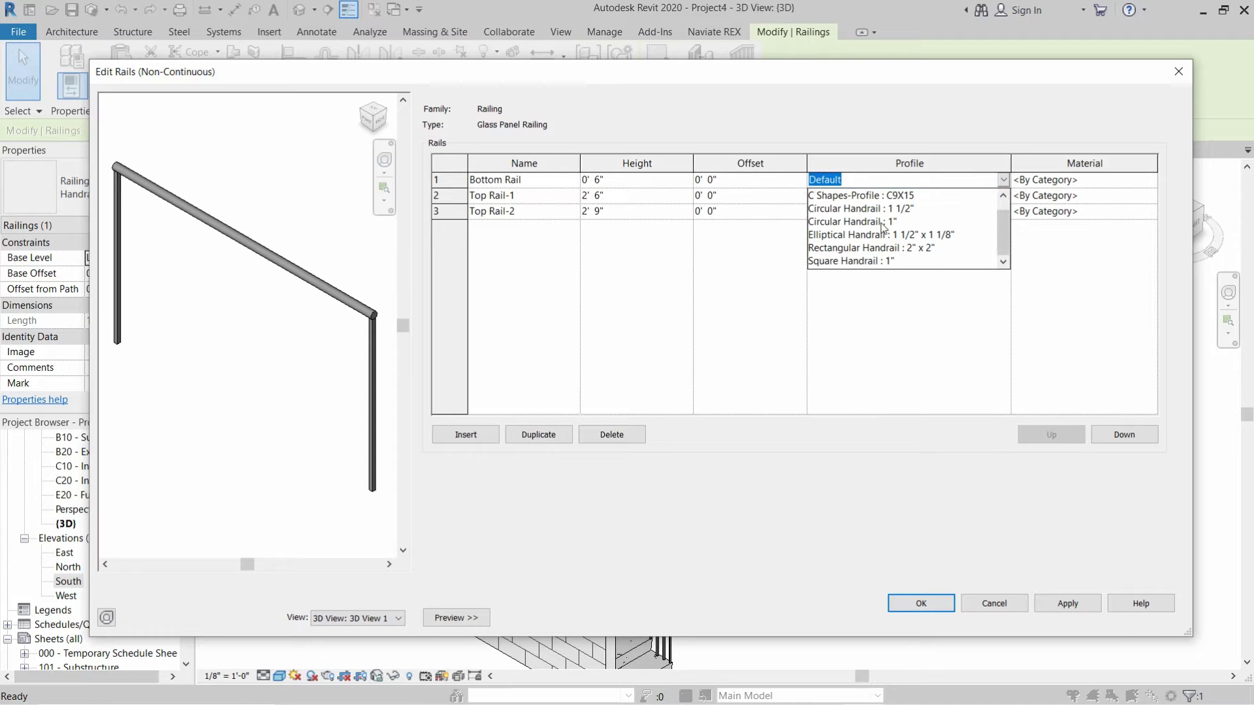
{"action": "left_click", "coordinate": [843, 262]}
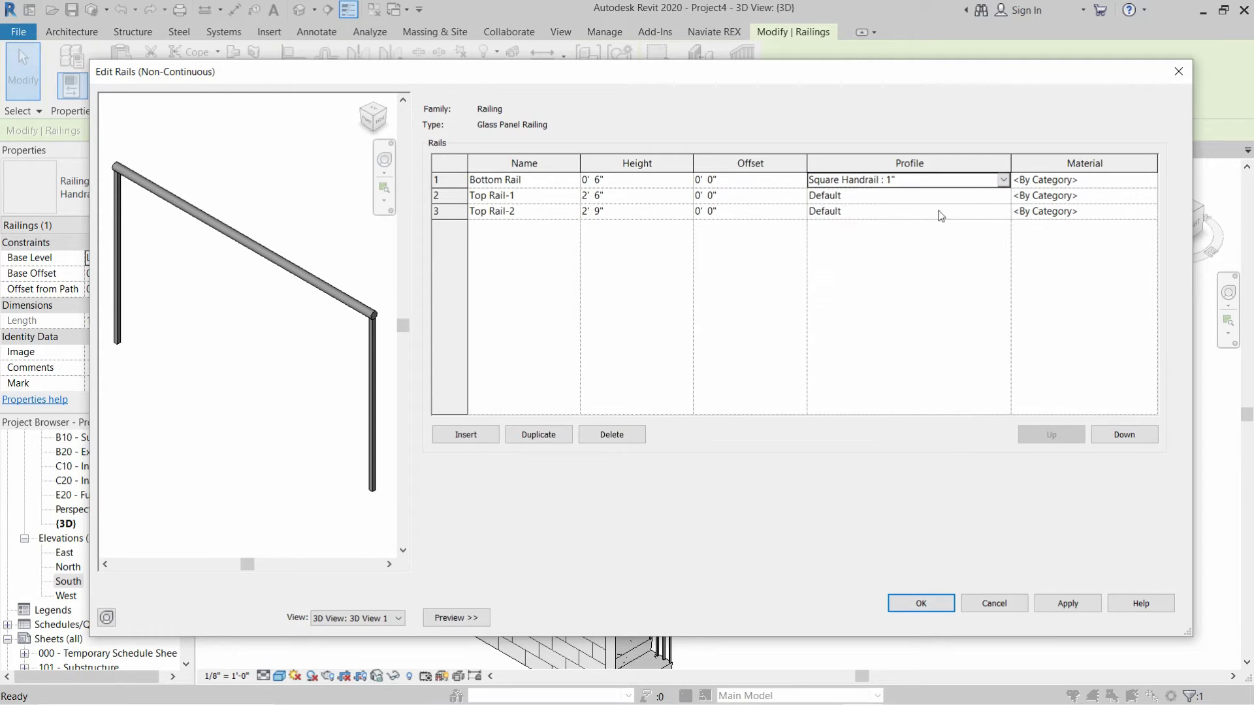
{"action": "left_click", "coordinate": [1003, 195]}
{"action": "scroll", "coordinate": [892, 277], "scroll_direction": "down", "scroll_amount": 1}
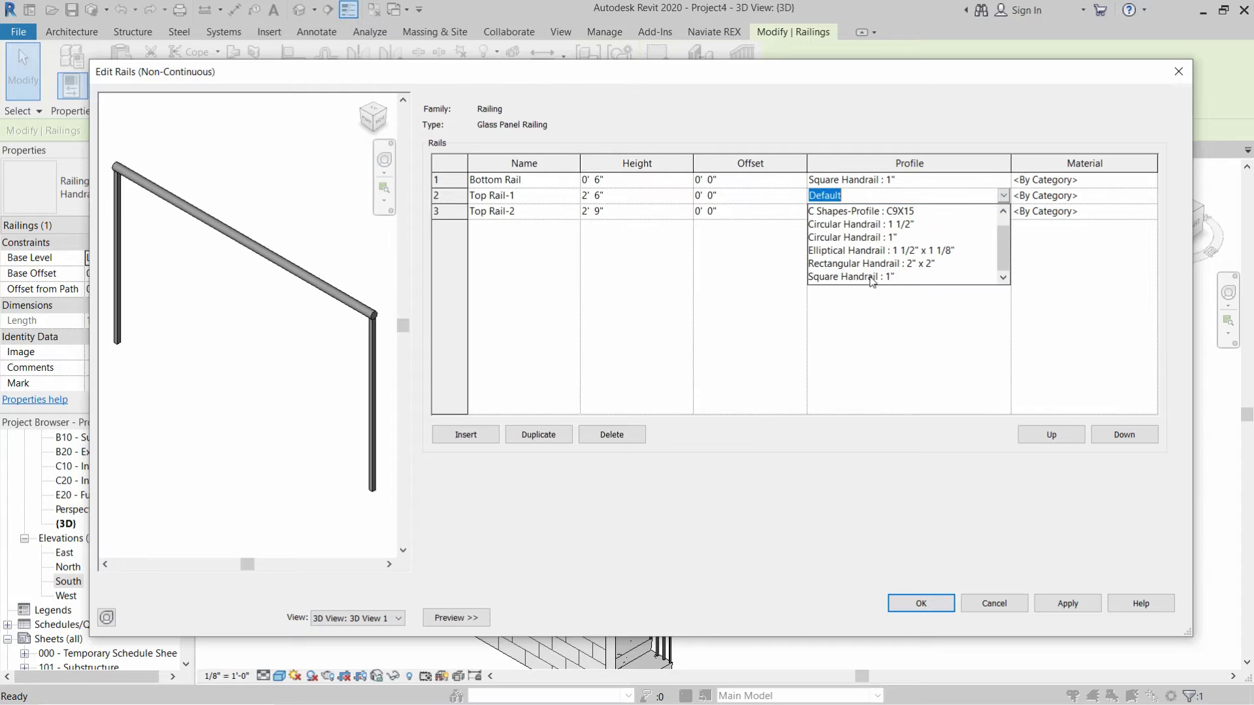
{"action": "left_click", "coordinate": [868, 277]}
{"action": "left_click", "coordinate": [1003, 211]}
{"action": "scroll", "coordinate": [875, 274], "scroll_direction": "down", "scroll_amount": 1}
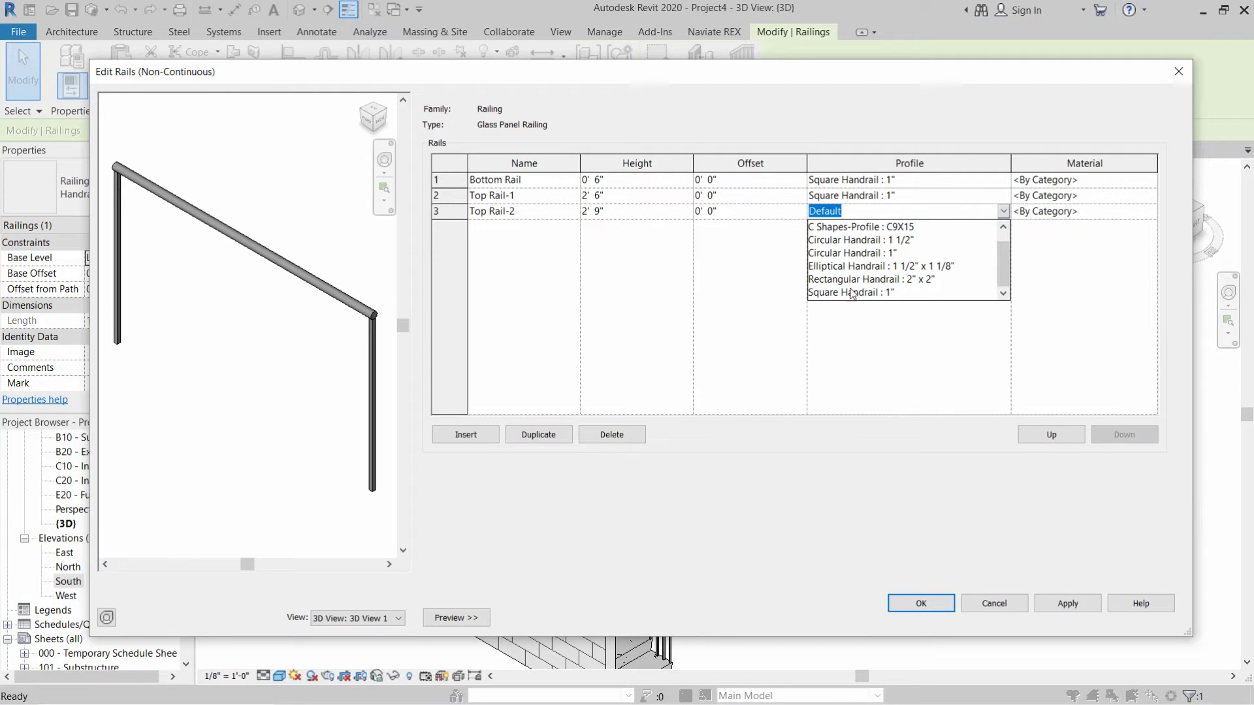
{"action": "left_click", "coordinate": [861, 292]}
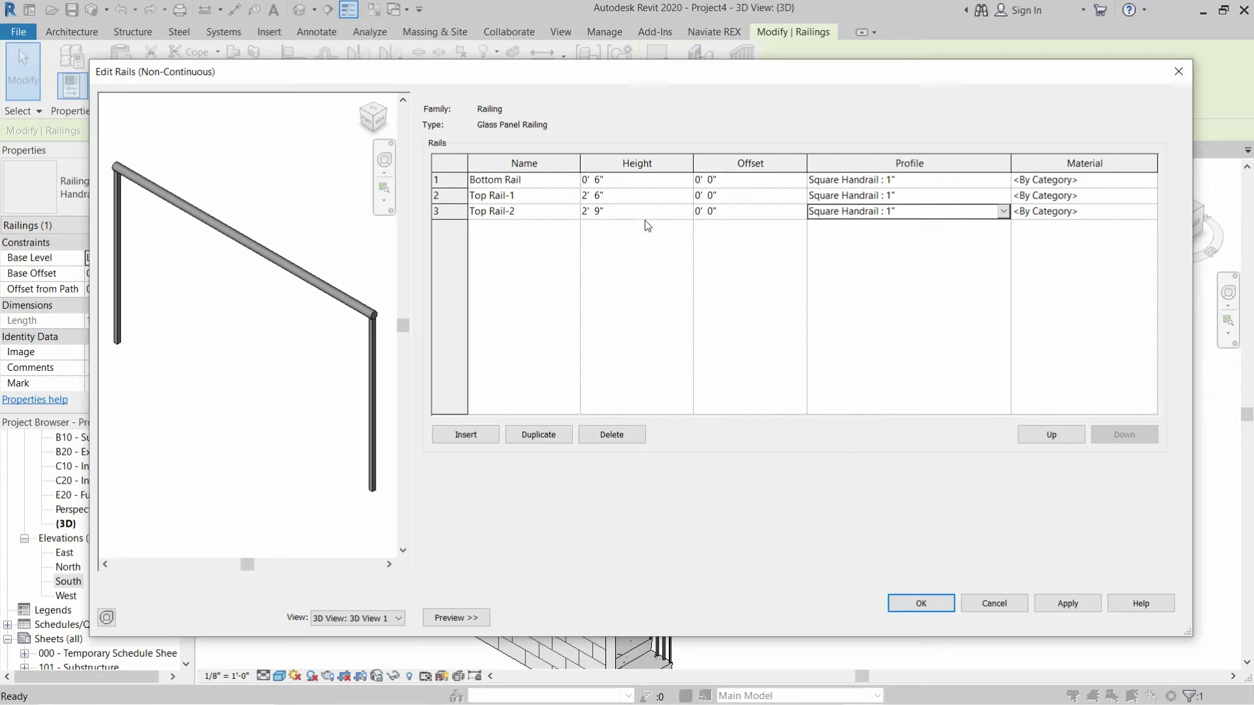
{"action": "left_click", "coordinate": [1073, 604]}
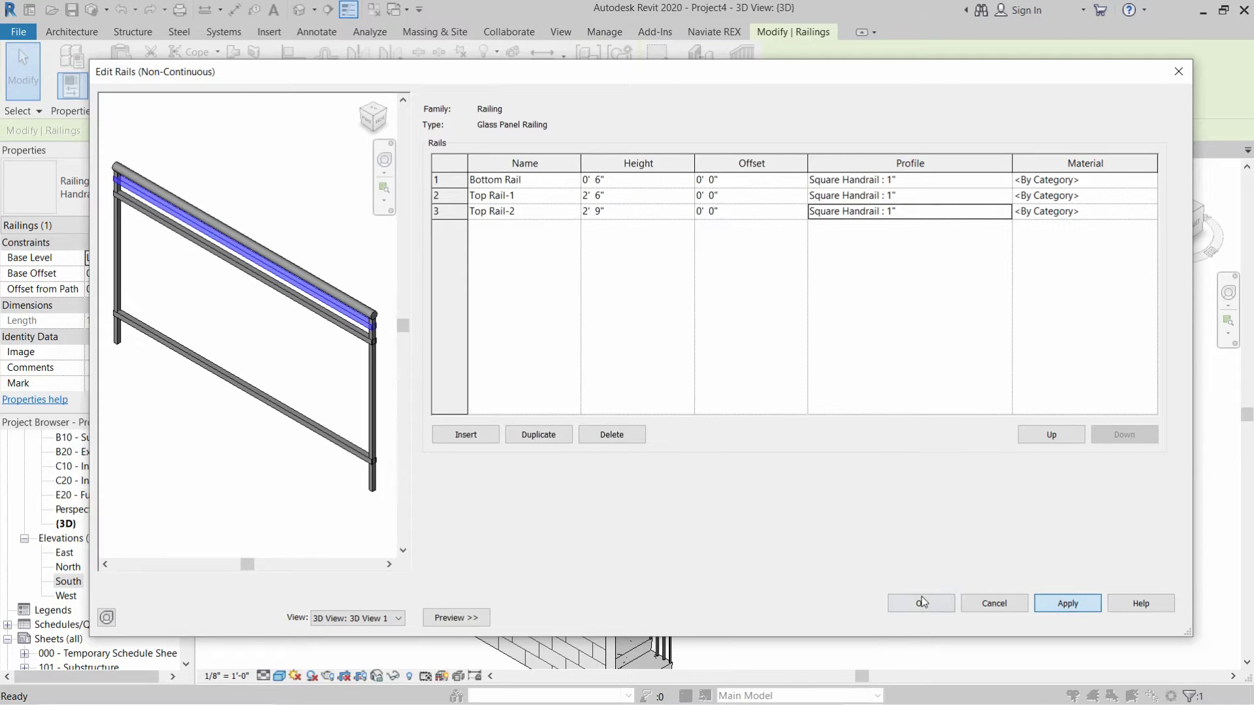
Step: Accept the rail structure edits, dismissing the baluster warning, back in Glass Panel Railing type properties
{"action": "left_click", "coordinate": [921, 602]}
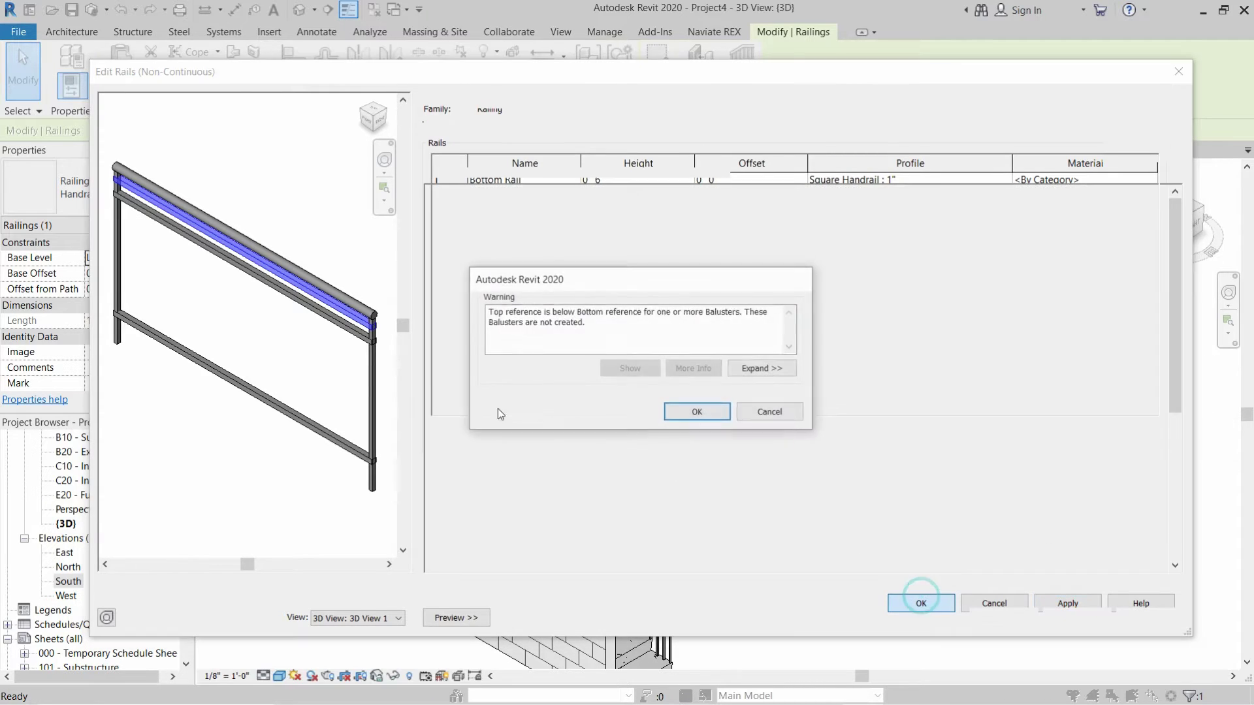
{"action": "left_click", "coordinate": [698, 413]}
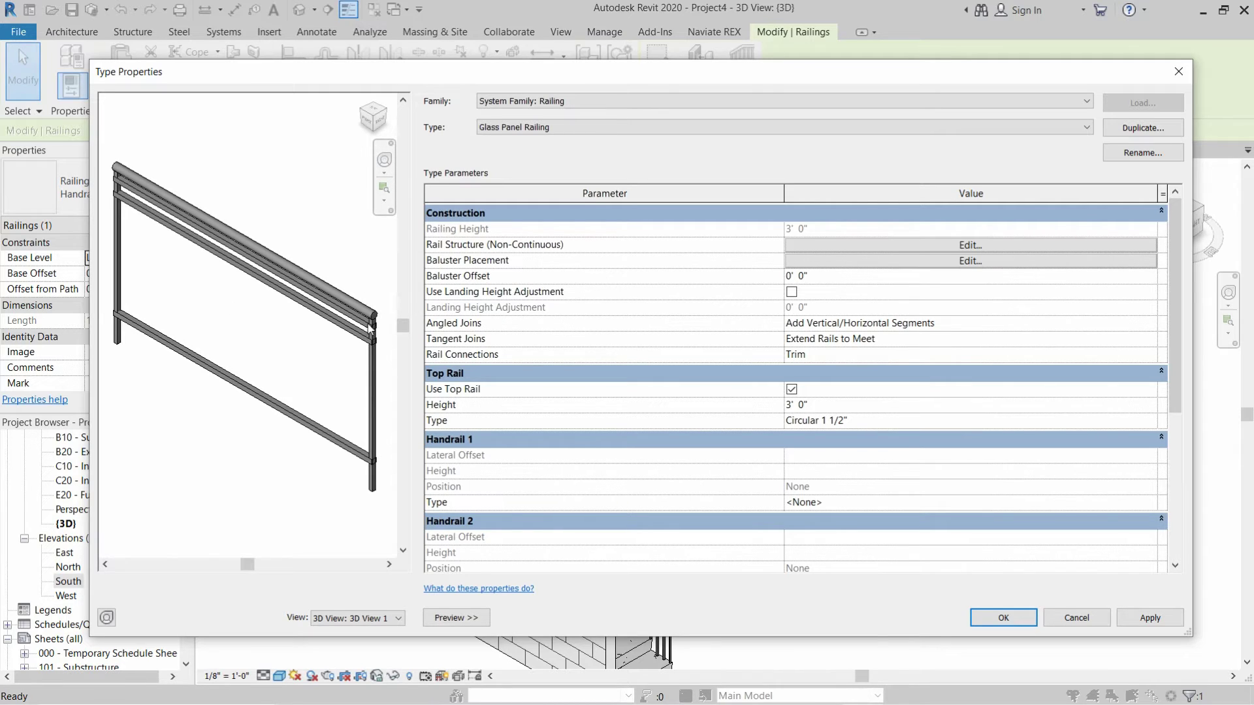
{"action": "mouse_move", "coordinate": [674, 315]}
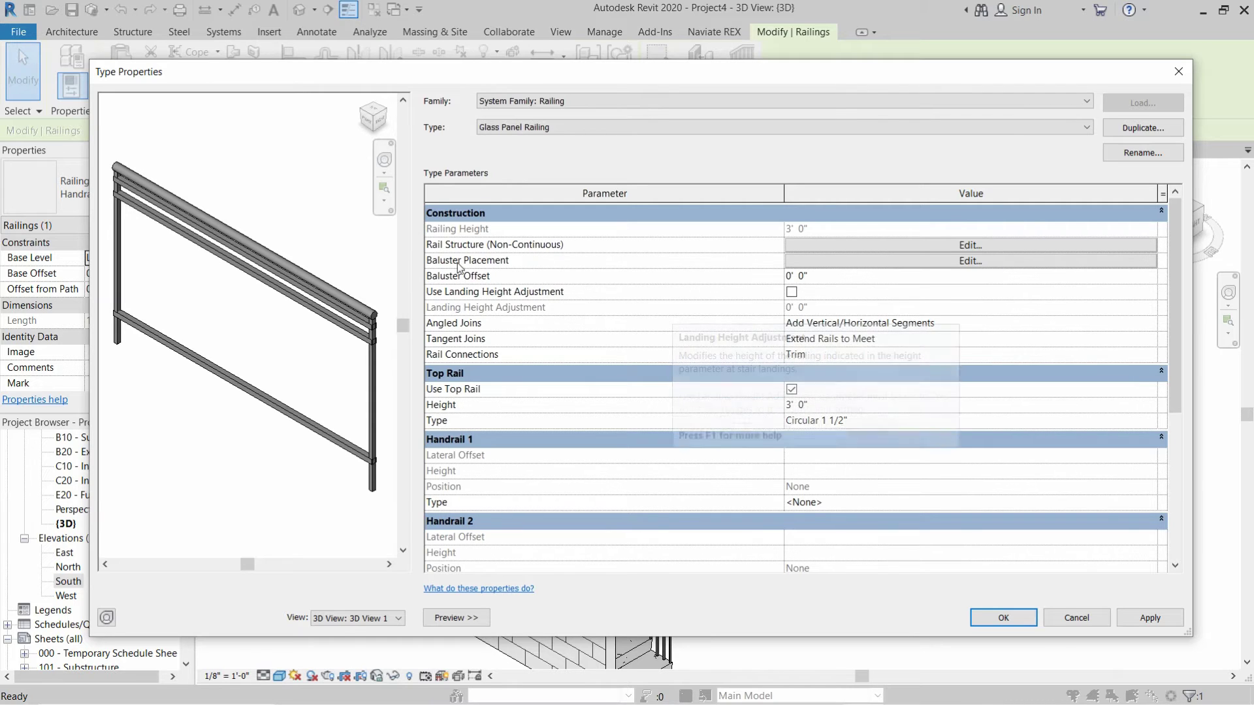
Step: Open the baluster placement pattern and duplicate the Regular baluster entry
{"action": "mouse_move", "coordinate": [698, 267]}
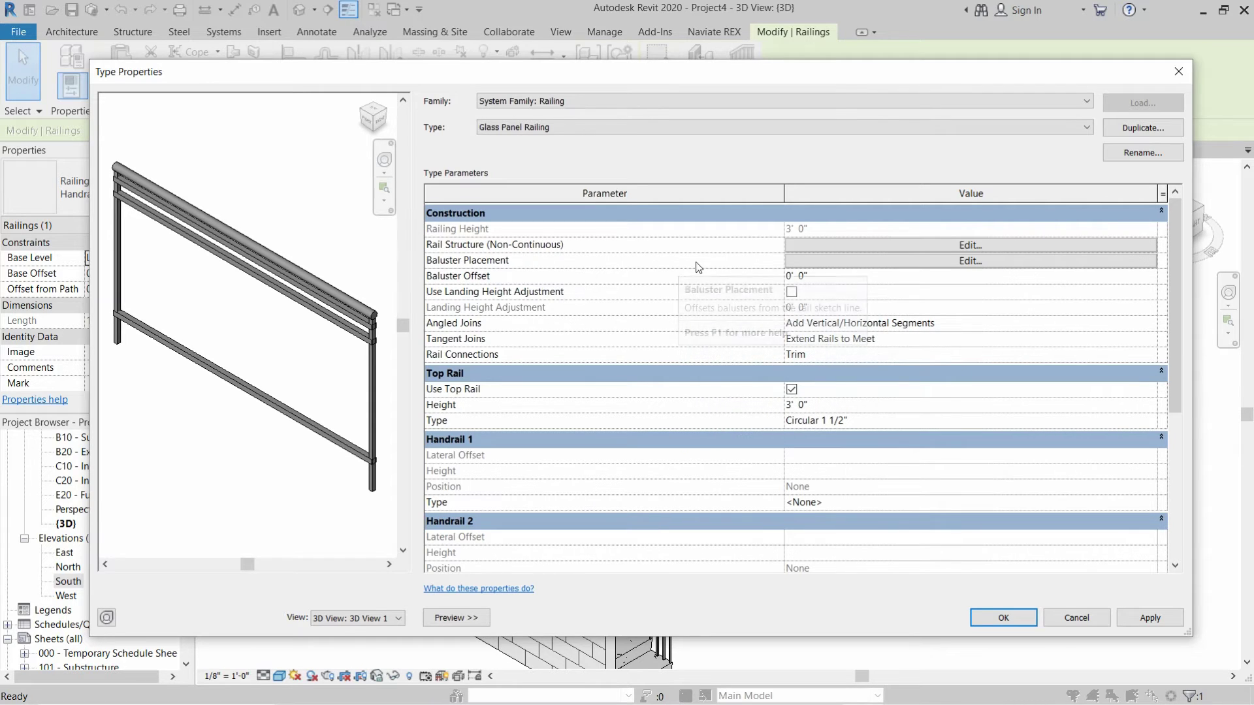
{"action": "left_click", "coordinate": [968, 262]}
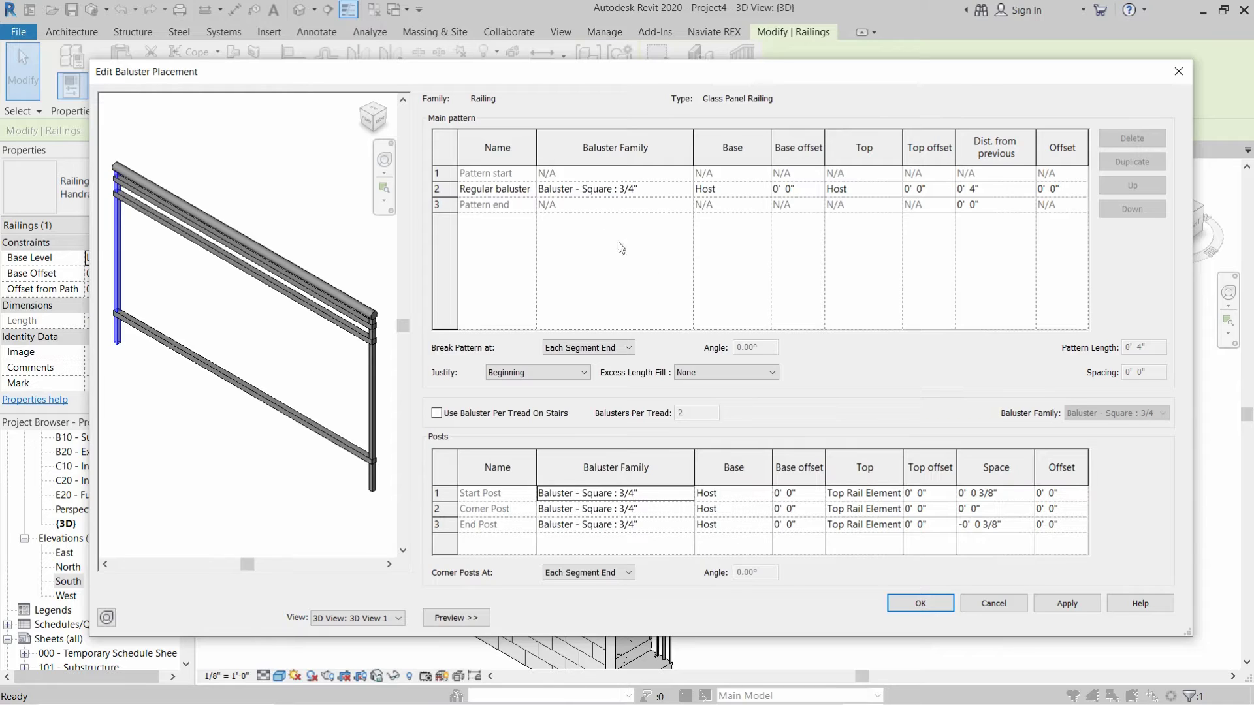
{"action": "left_click", "coordinate": [489, 191]}
{"action": "left_click", "coordinate": [575, 193]}
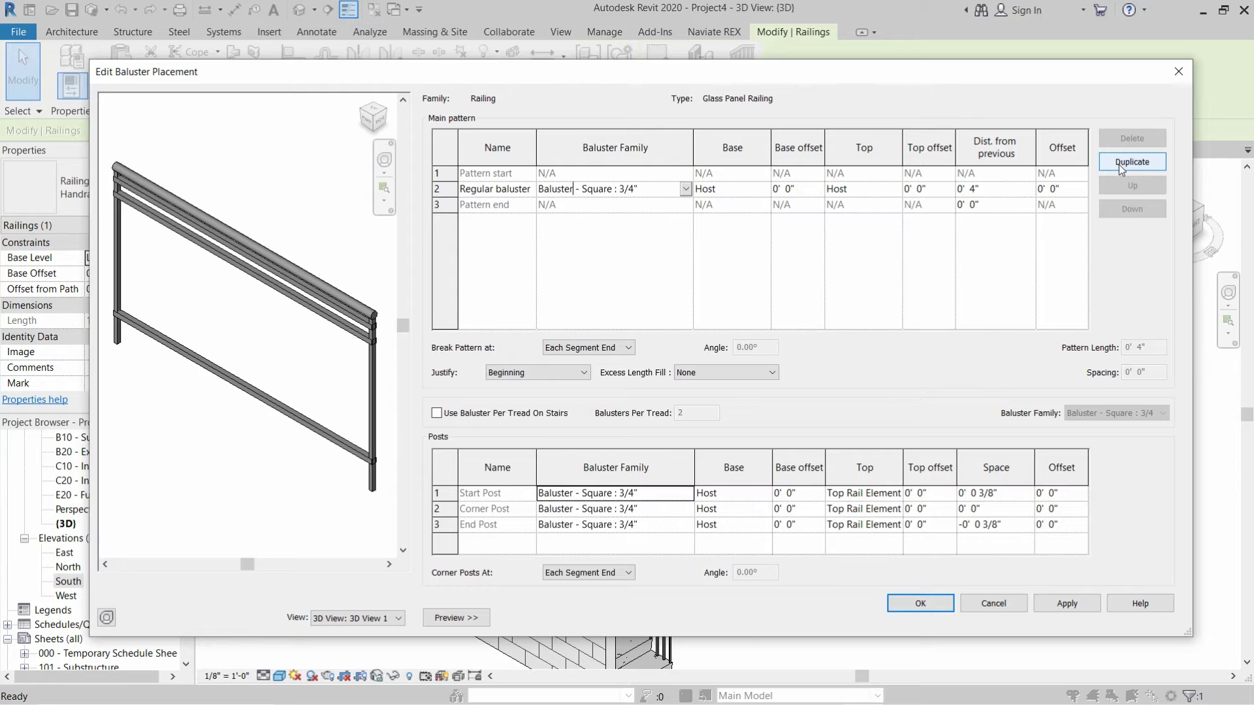
{"action": "left_click", "coordinate": [1119, 165]}
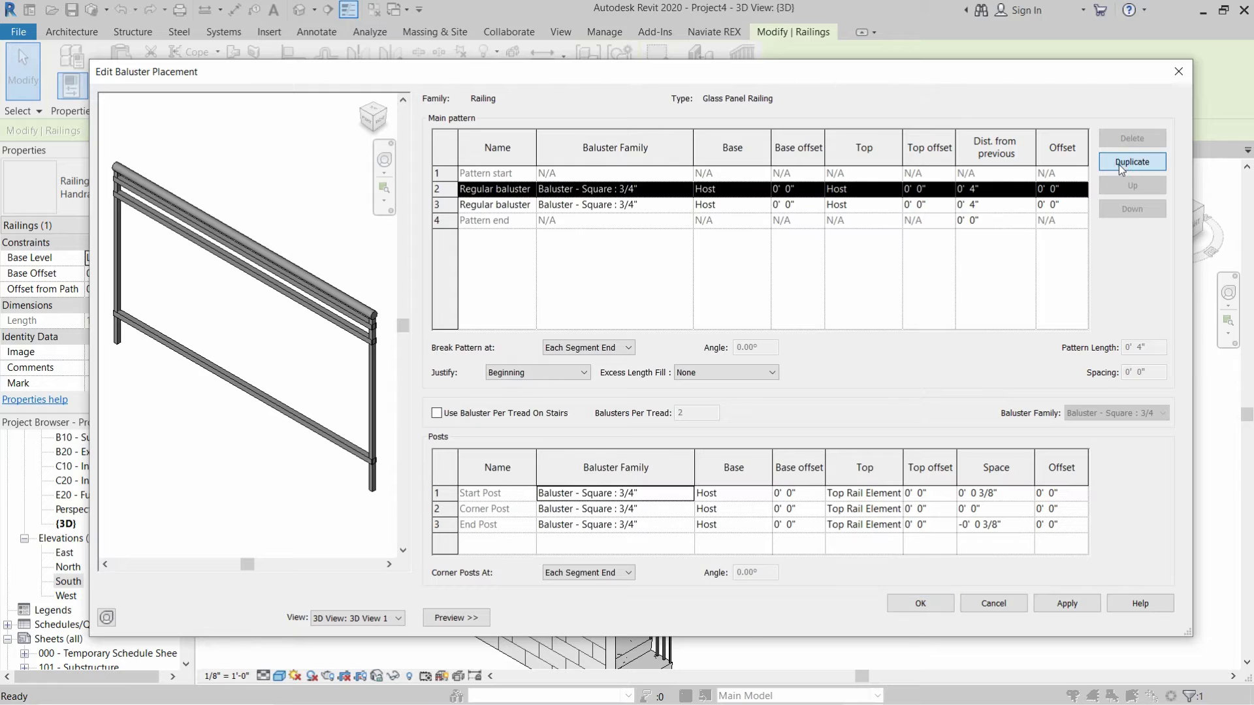
Step: Rename the two baluster entries 'Plate Baluster' and 'Glass Panel'
{"action": "left_click", "coordinate": [486, 194]}
{"action": "left_click", "coordinate": [452, 190]}
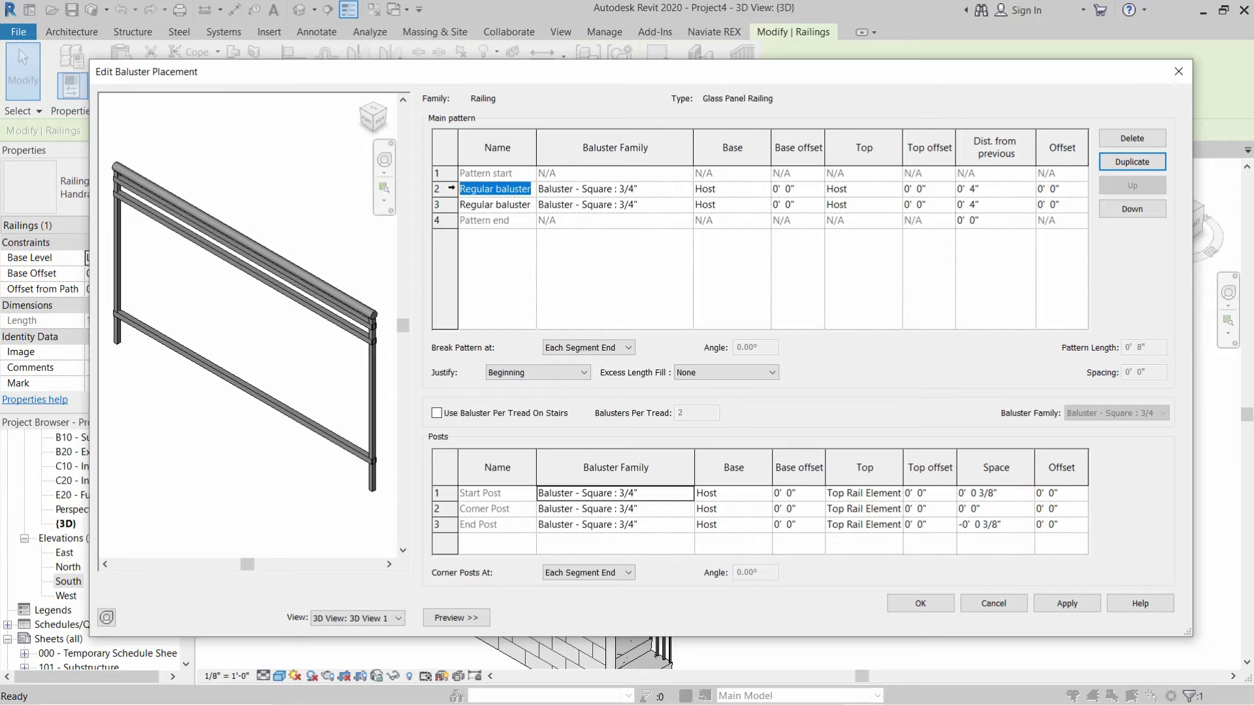
{"action": "type", "text": "Plate "}
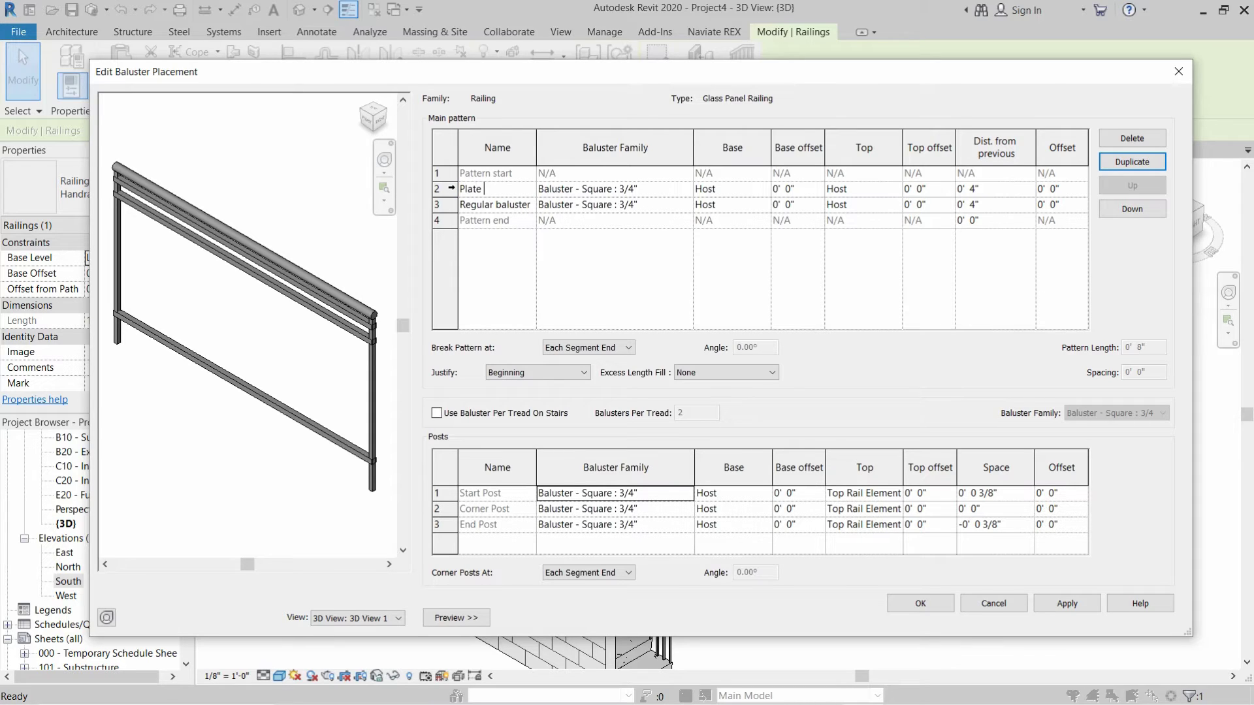
{"action": "type", "text": "Baluster"}
{"action": "left_click", "coordinate": [497, 205]}
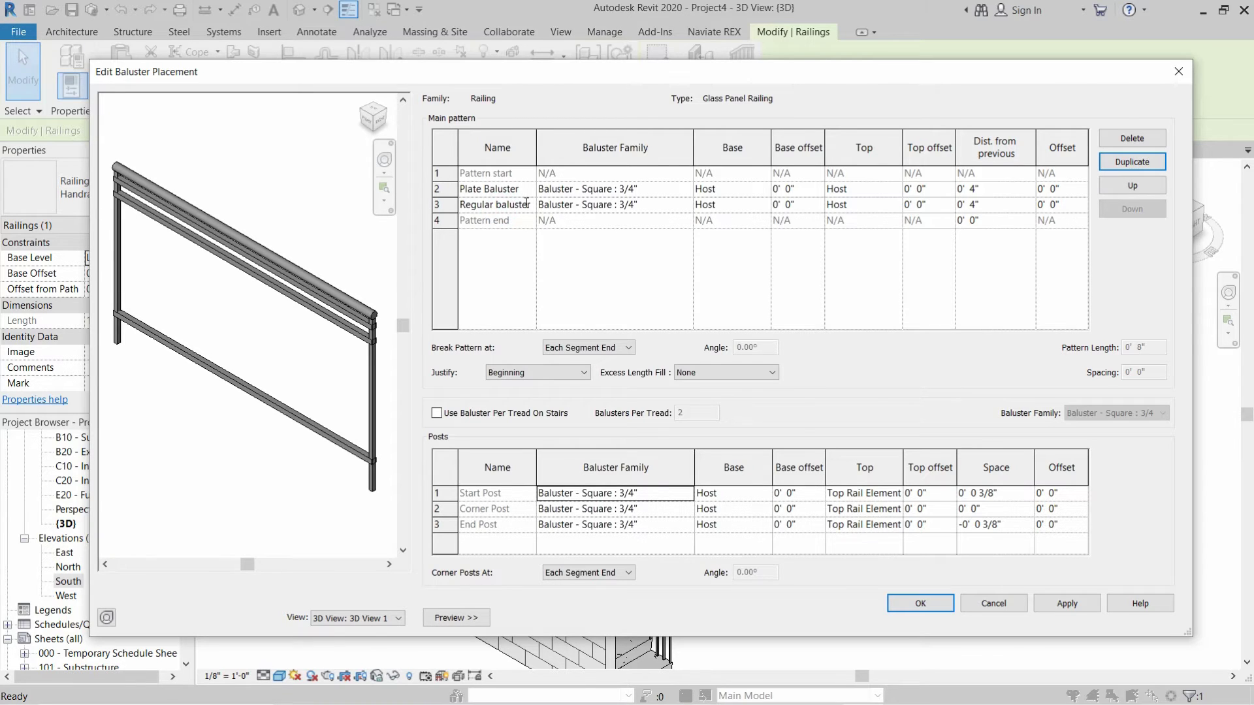
{"action": "left_click_drag", "start_coordinate": [527, 204], "coordinate": [455, 205]}
{"action": "type", "text": "Glass Panel"}
{"action": "key", "text": "Tab"}
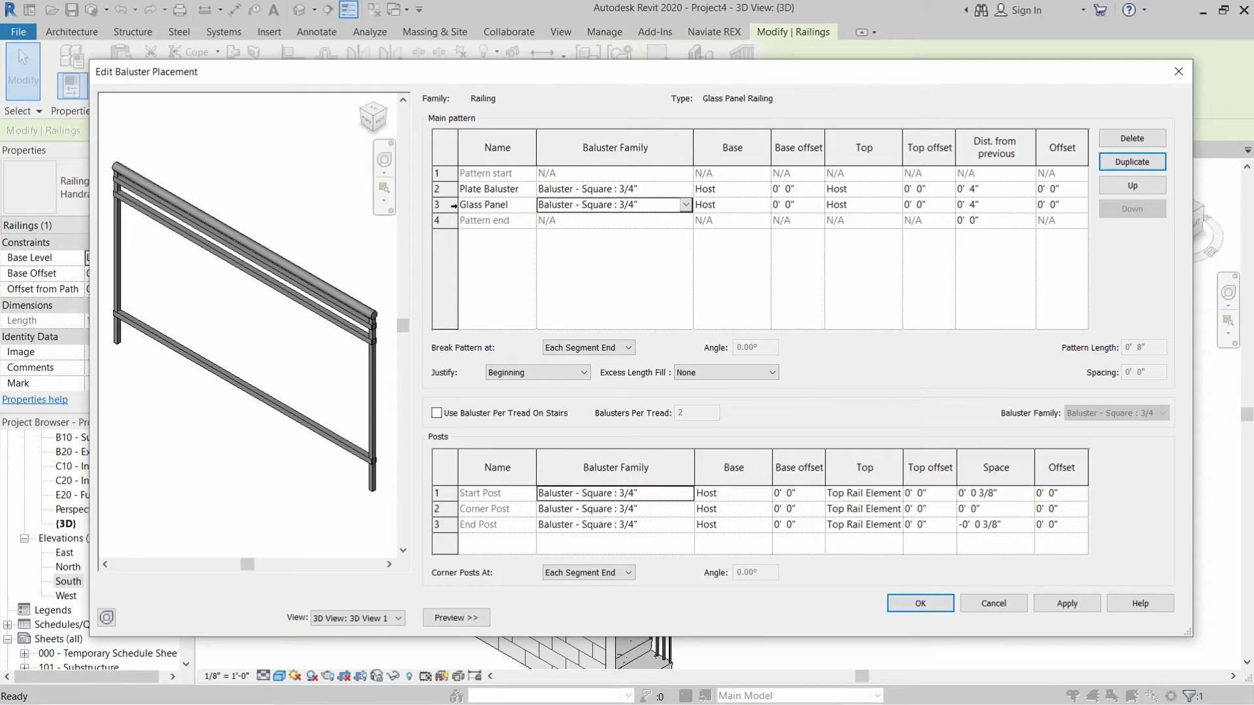
Step: Set Plate Baluster to Baluster - Steel Flat Upright : 2" x 1/2" and Glass Panel to Panel - Glass : 2' 8"
{"action": "left_click", "coordinate": [685, 189]}
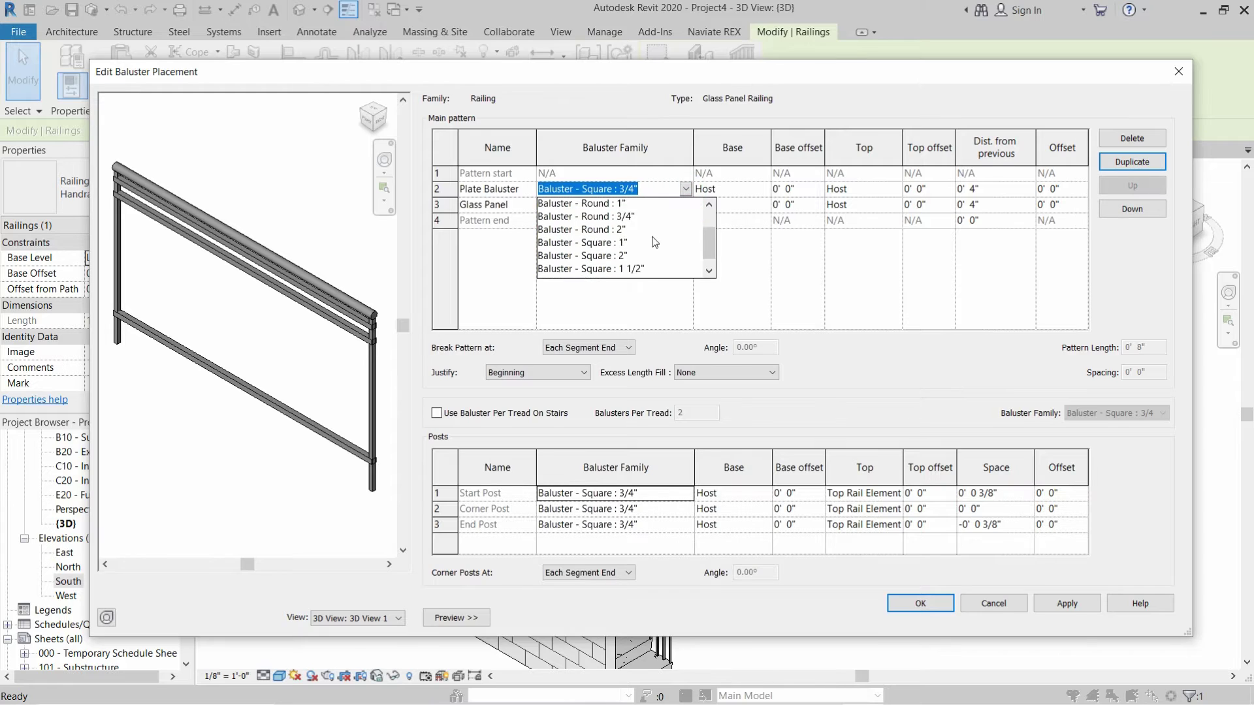
{"action": "scroll", "coordinate": [655, 243], "scroll_direction": "down", "scroll_amount": 1}
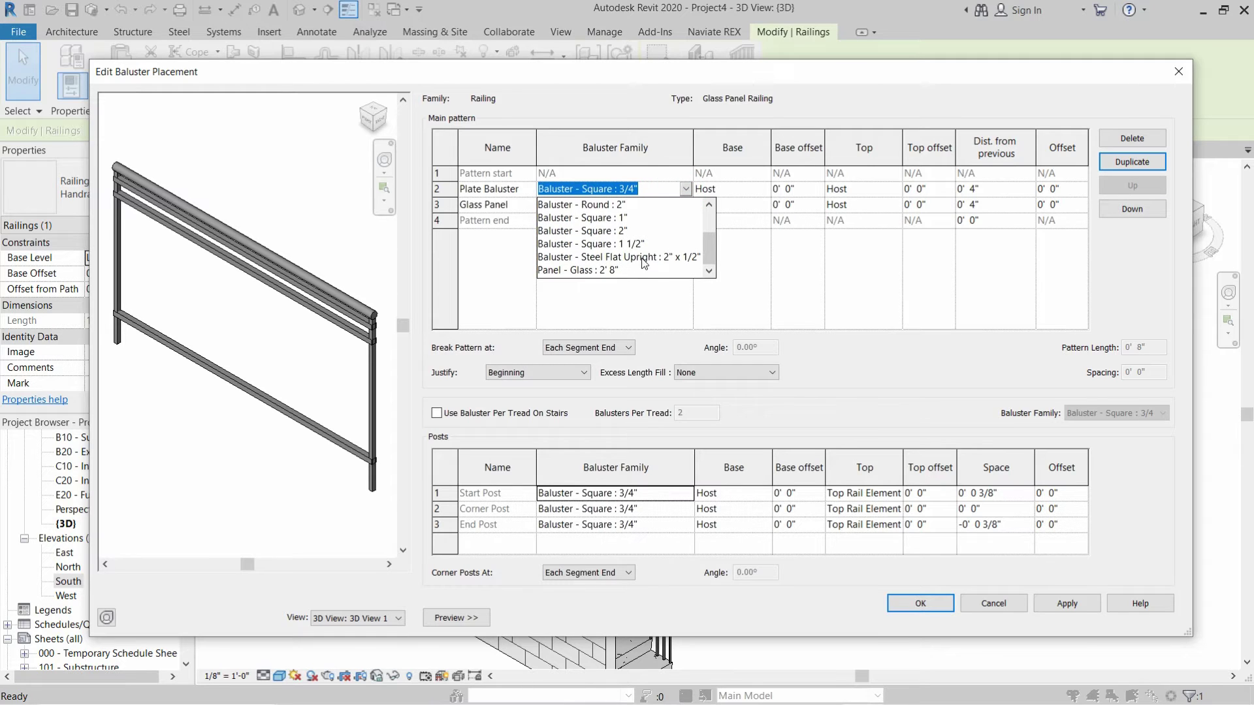
{"action": "left_click", "coordinate": [680, 257]}
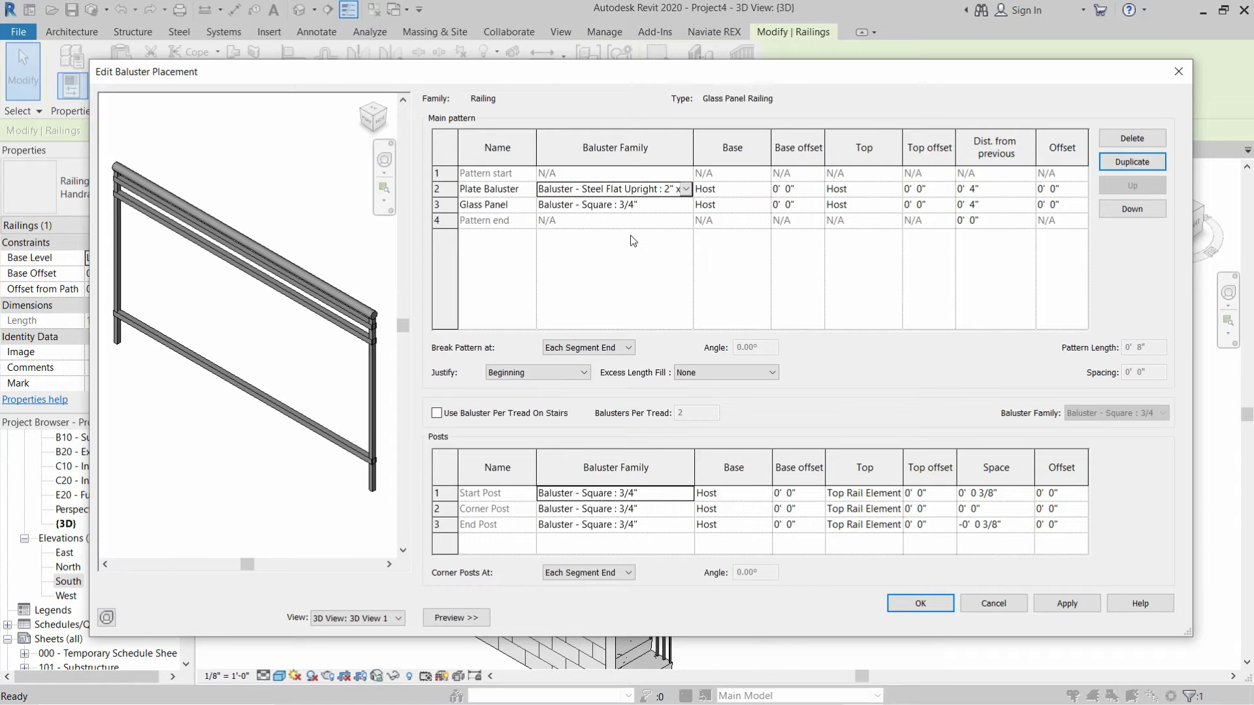
{"action": "left_click", "coordinate": [685, 204]}
{"action": "scroll", "coordinate": [689, 204], "scroll_direction": "down", "scroll_amount": 2}
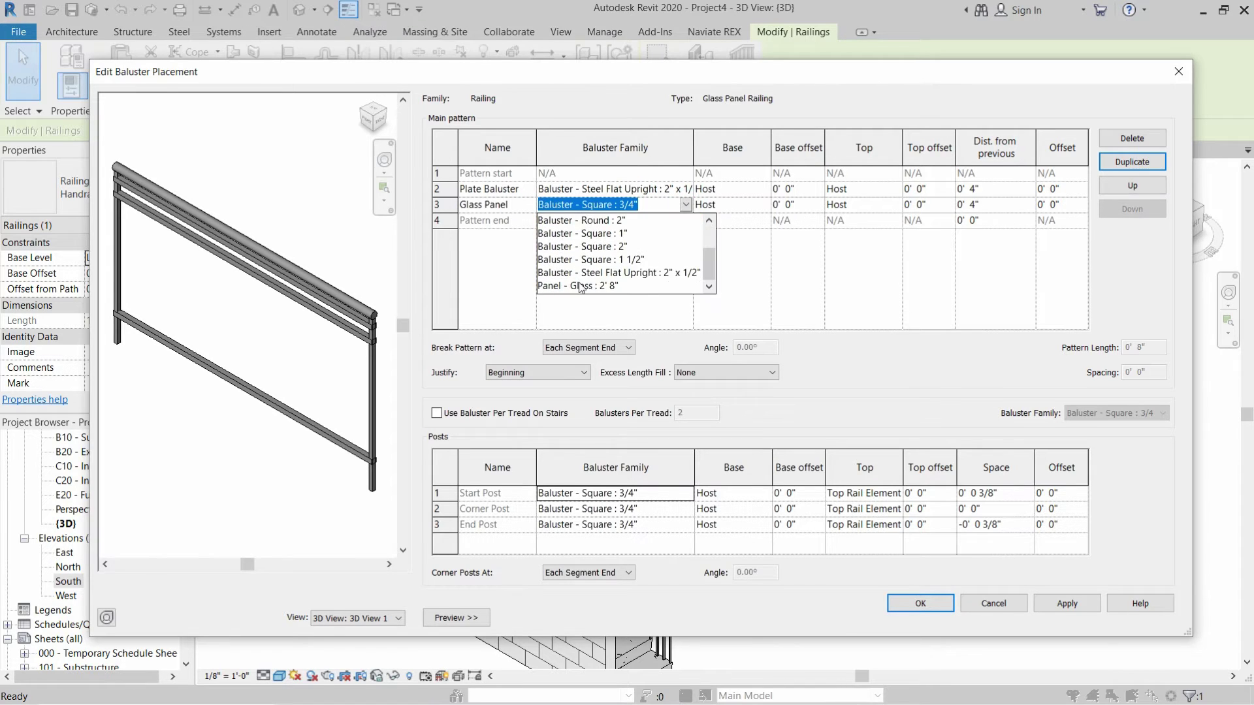
{"action": "left_click", "coordinate": [612, 291]}
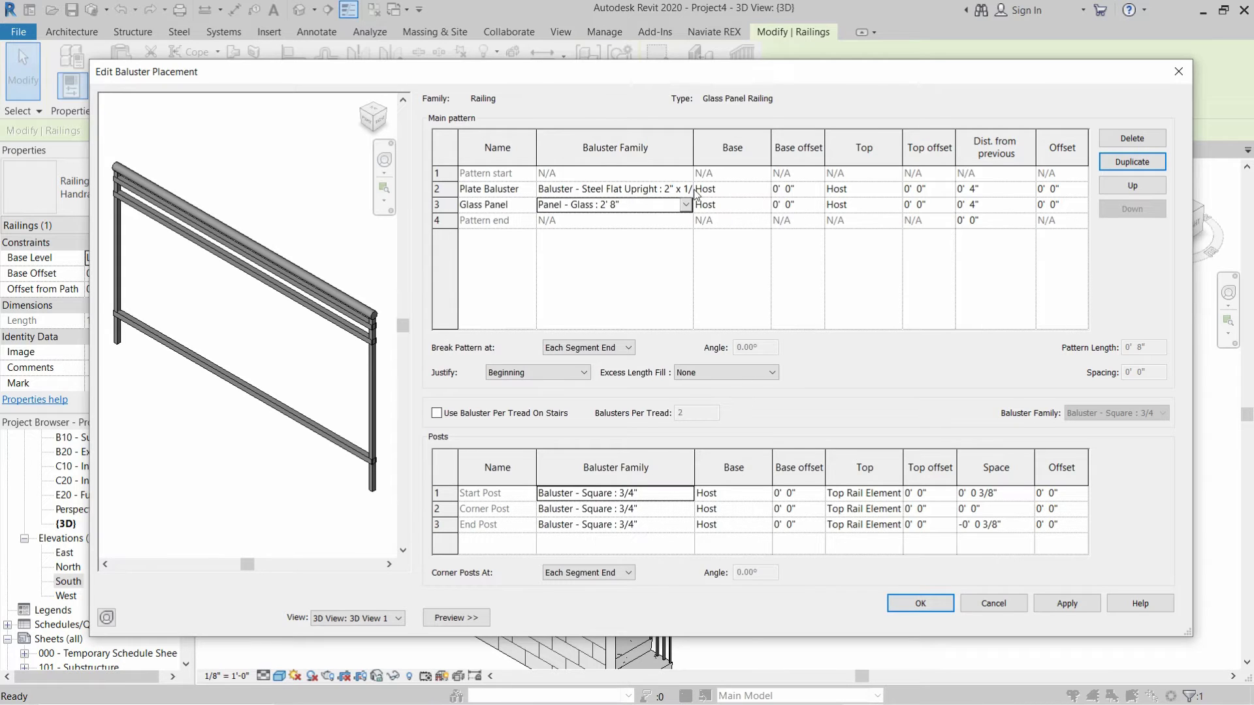
Step: Set Plate Baluster's top to Top Rail Element, and run Glass Panel from Bottom Rail to Top Rail-1
{"action": "left_click", "coordinate": [896, 189]}
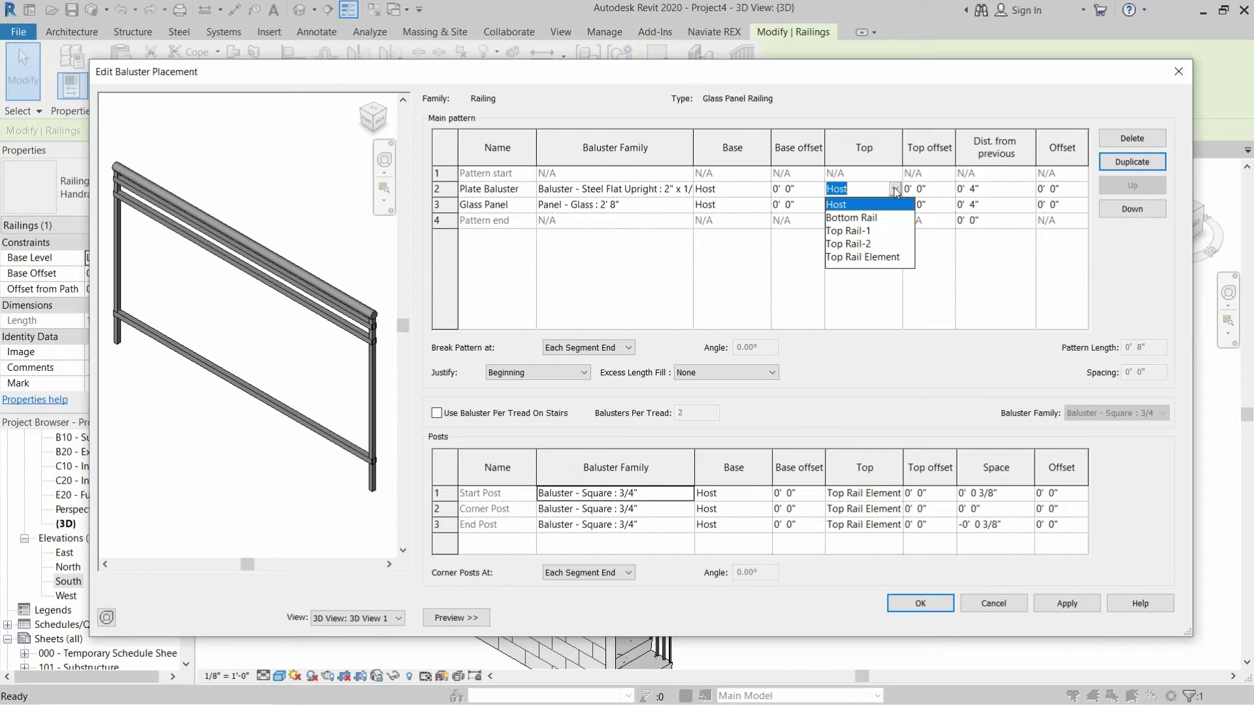
{"action": "left_click", "coordinate": [847, 257]}
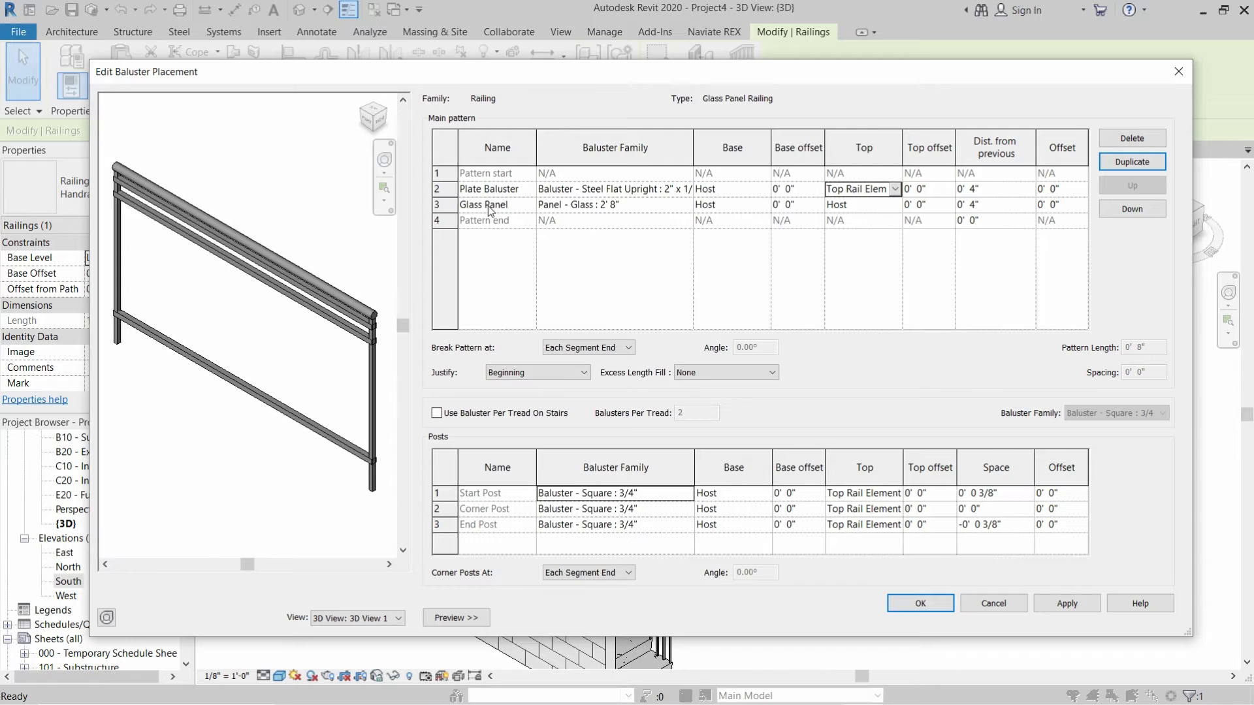
{"action": "left_click", "coordinate": [762, 207]}
{"action": "left_click", "coordinate": [722, 235]}
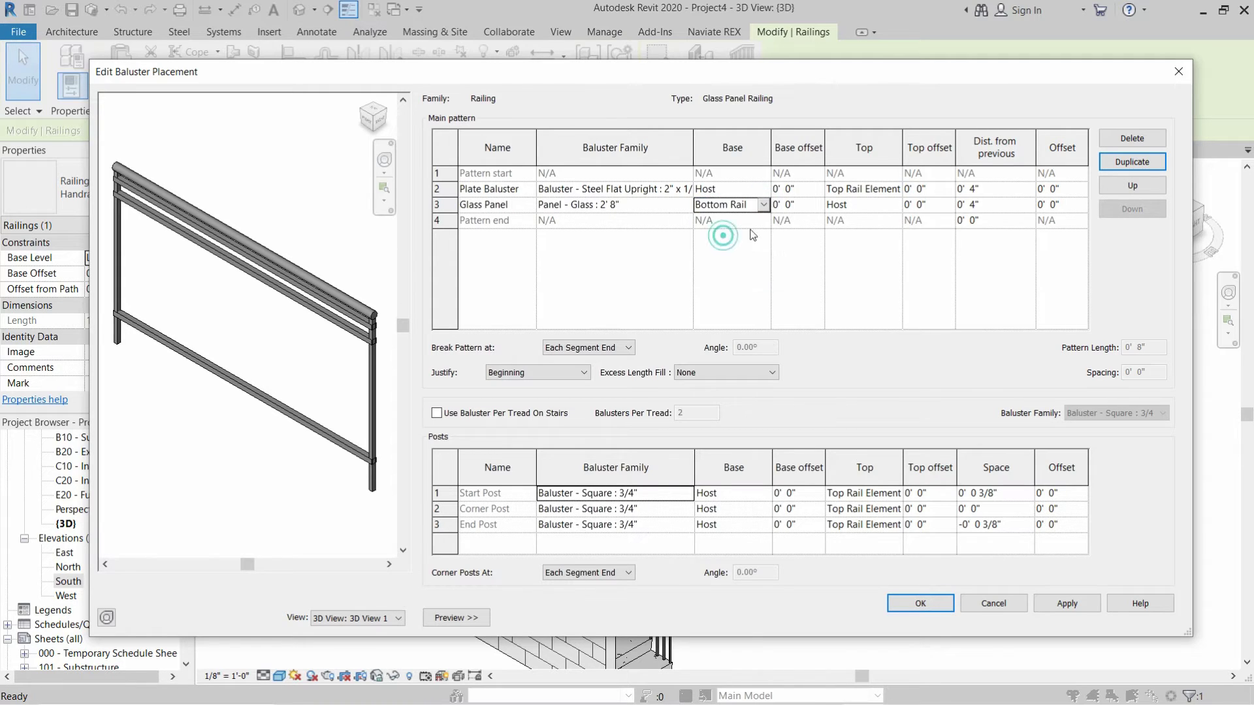
{"action": "left_click", "coordinate": [896, 206]}
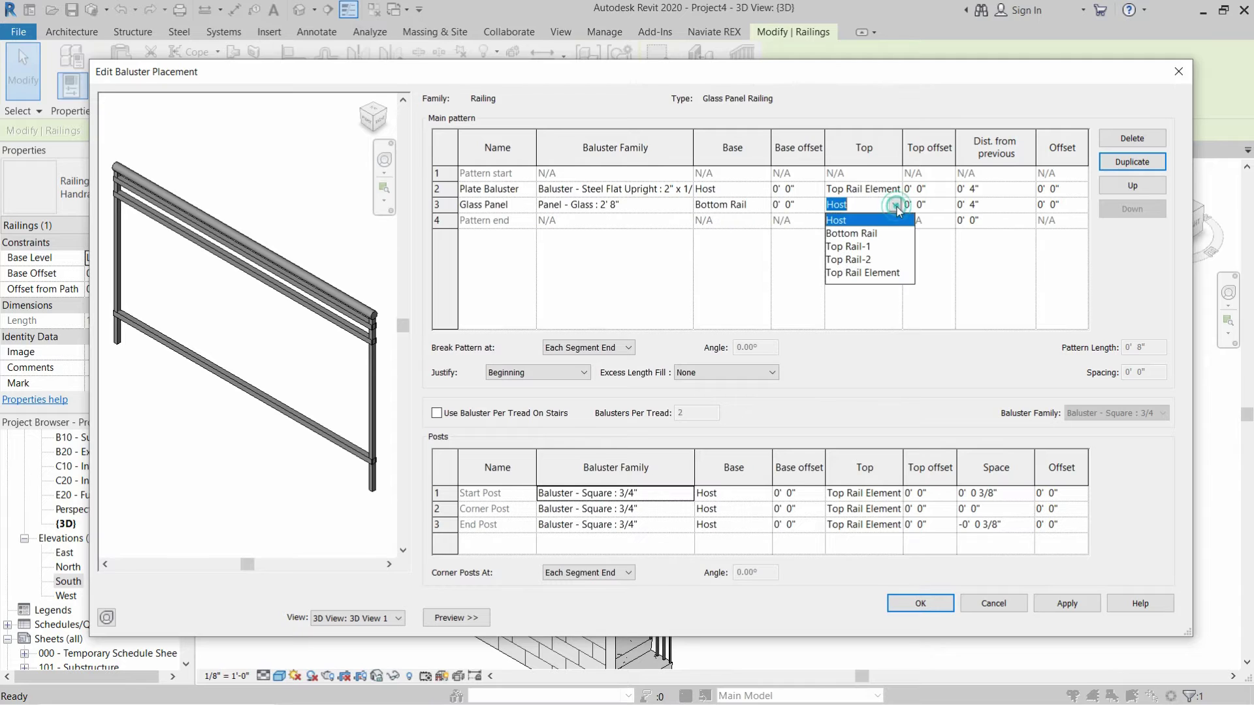
{"action": "left_click", "coordinate": [862, 260]}
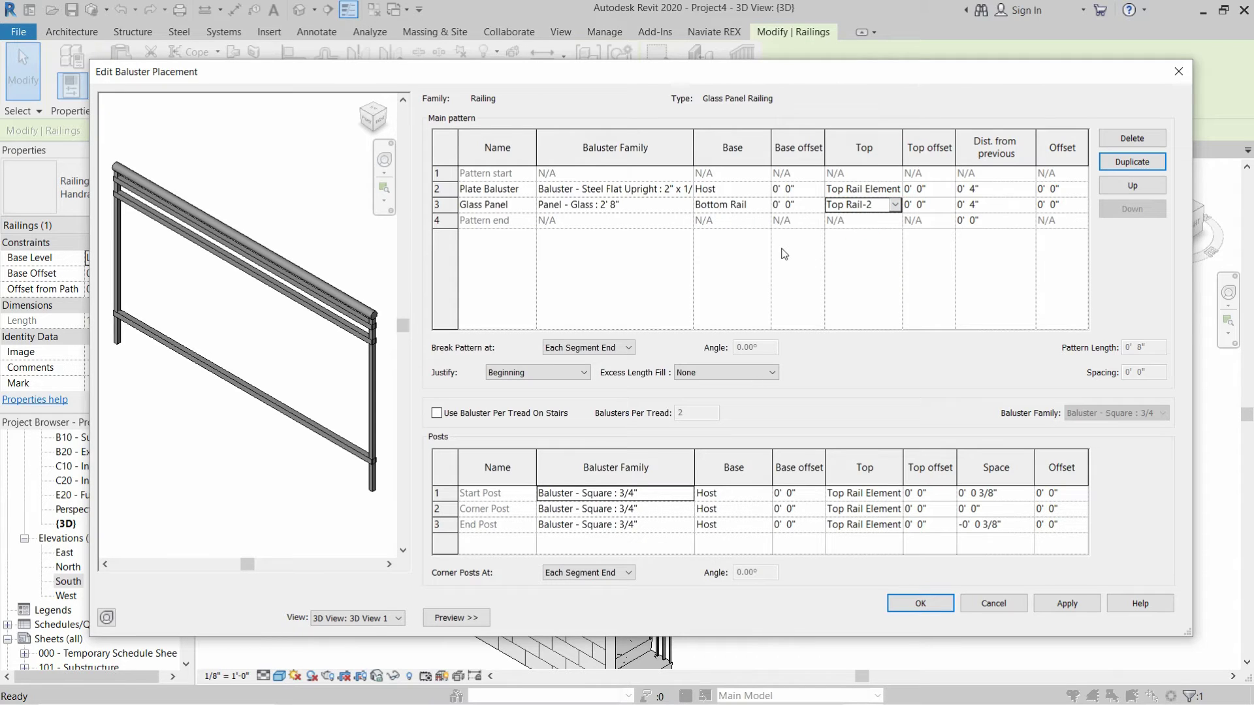
{"action": "left_click", "coordinate": [895, 206]}
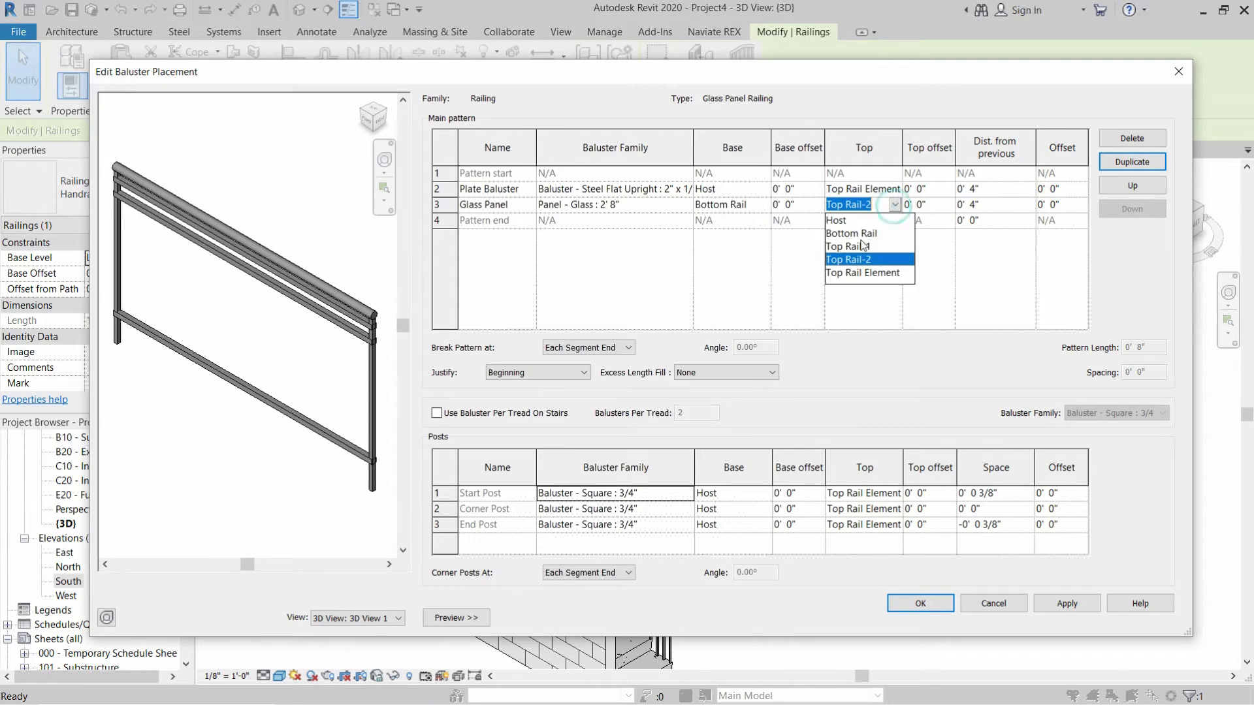
{"action": "left_click", "coordinate": [851, 246]}
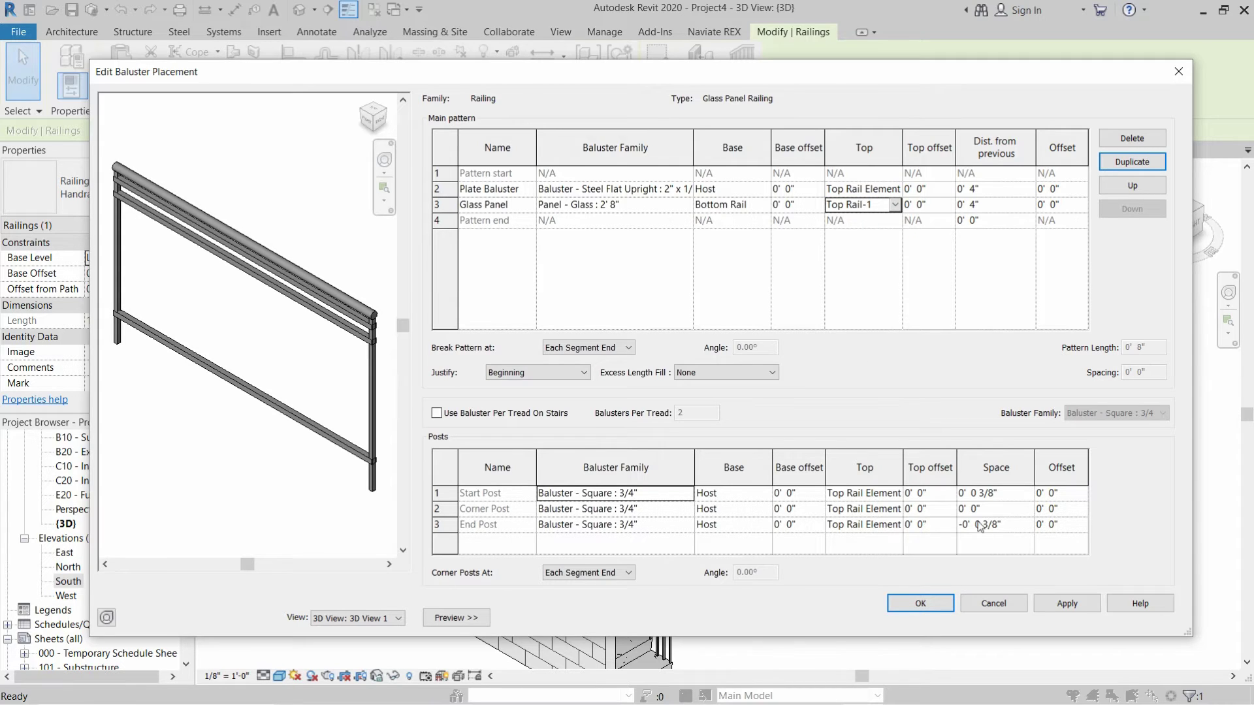
Step: Apply, then set distances: Plate Baluster 0, Glass Panel 1' 4", Pattern end 1' 4"
{"action": "left_click", "coordinate": [1064, 603]}
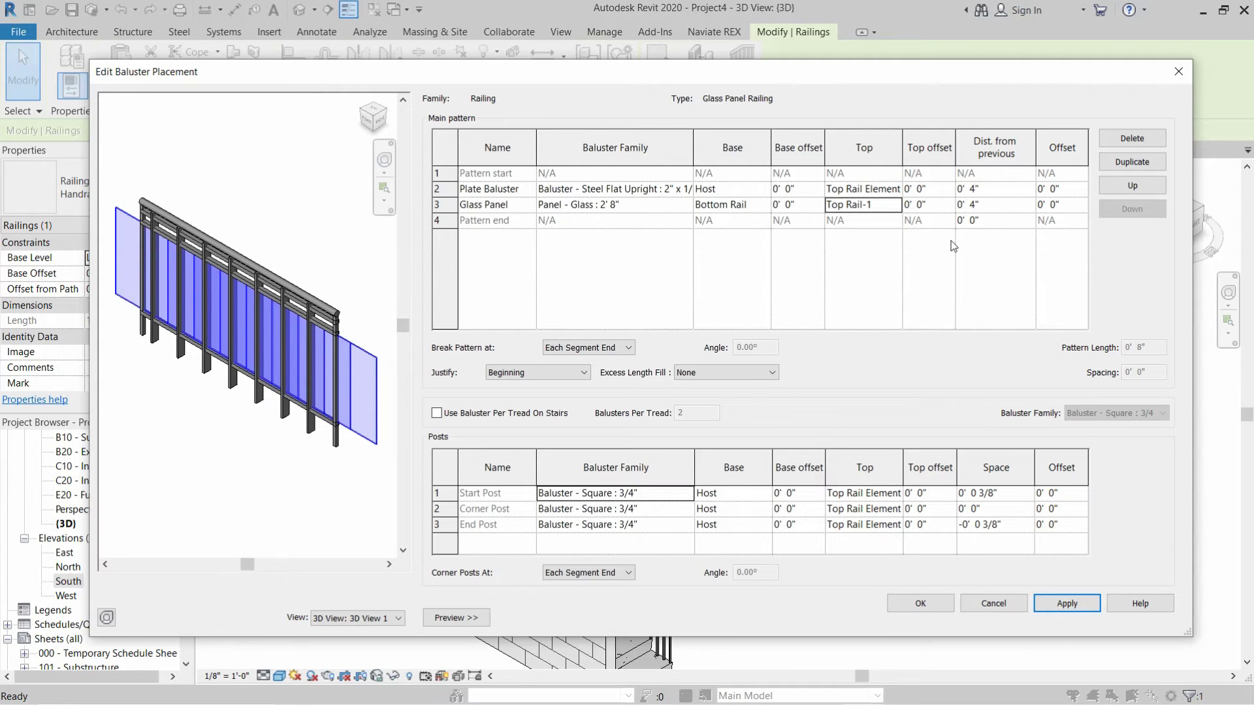
{"action": "left_click", "coordinate": [989, 191]}
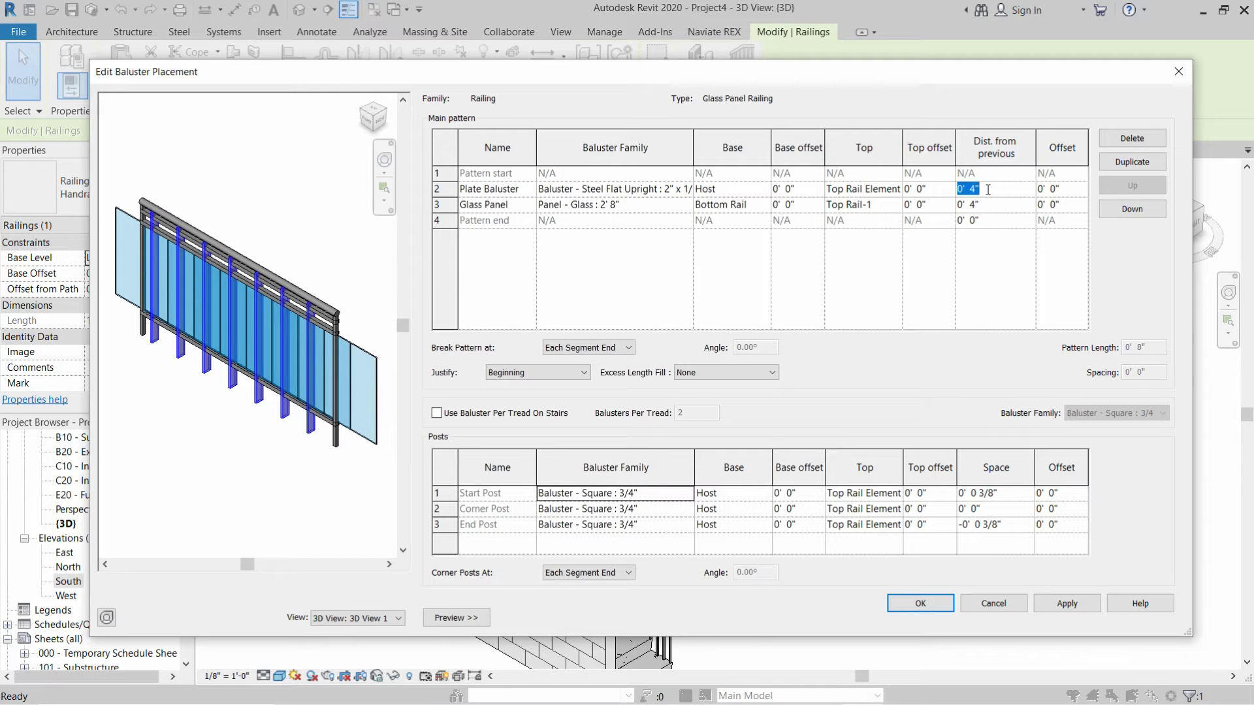
{"action": "type", "text": "0"}
{"action": "key", "text": "Tab"}
{"action": "left_click", "coordinate": [994, 207]}
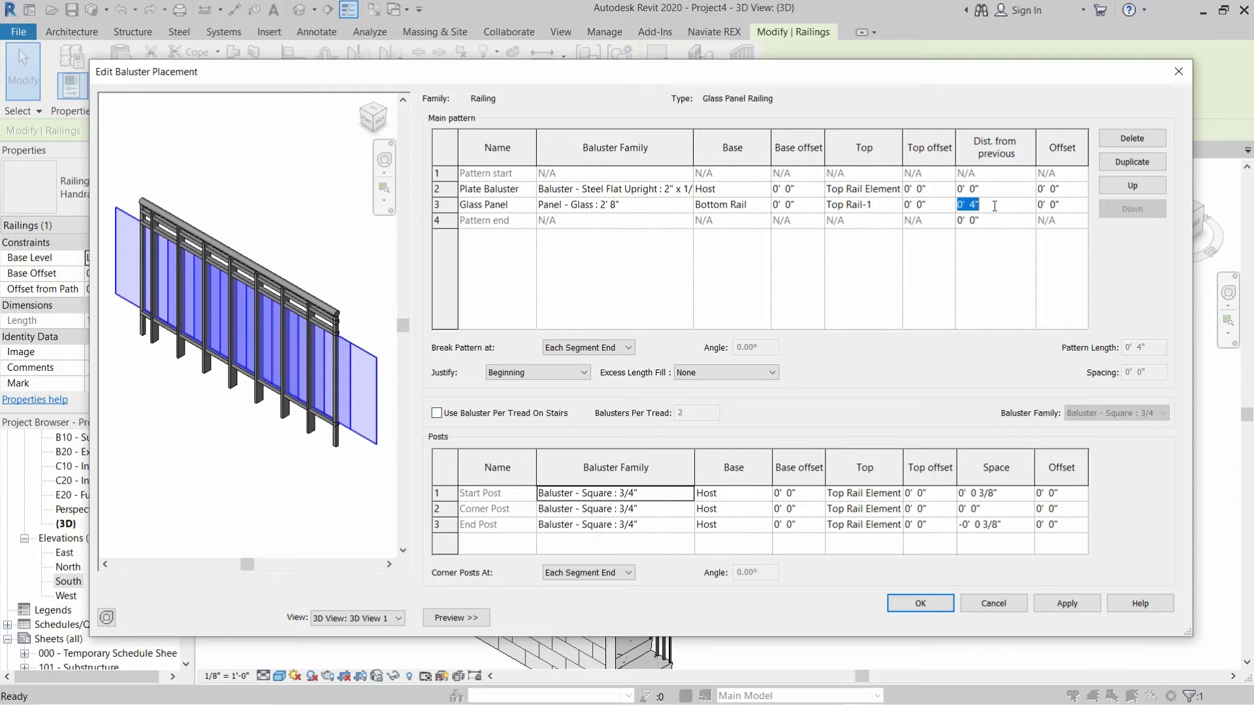
{"action": "type", "text": "1'4\""}
{"action": "key", "text": "Tab"}
{"action": "left_click", "coordinate": [992, 221]}
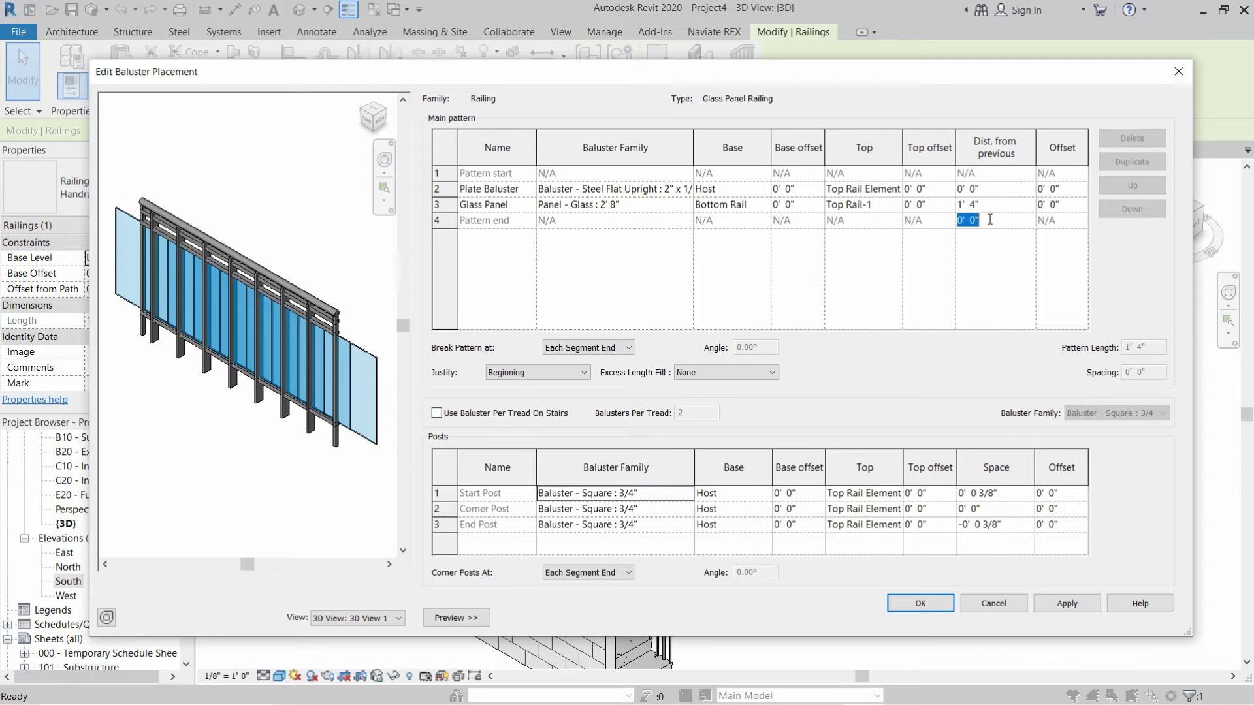
{"action": "type", "text": "1'4"}
{"action": "key", "text": "Return"}
Step: Apply the spacing and set the pattern justification to Center
{"action": "left_click", "coordinate": [1067, 602]}
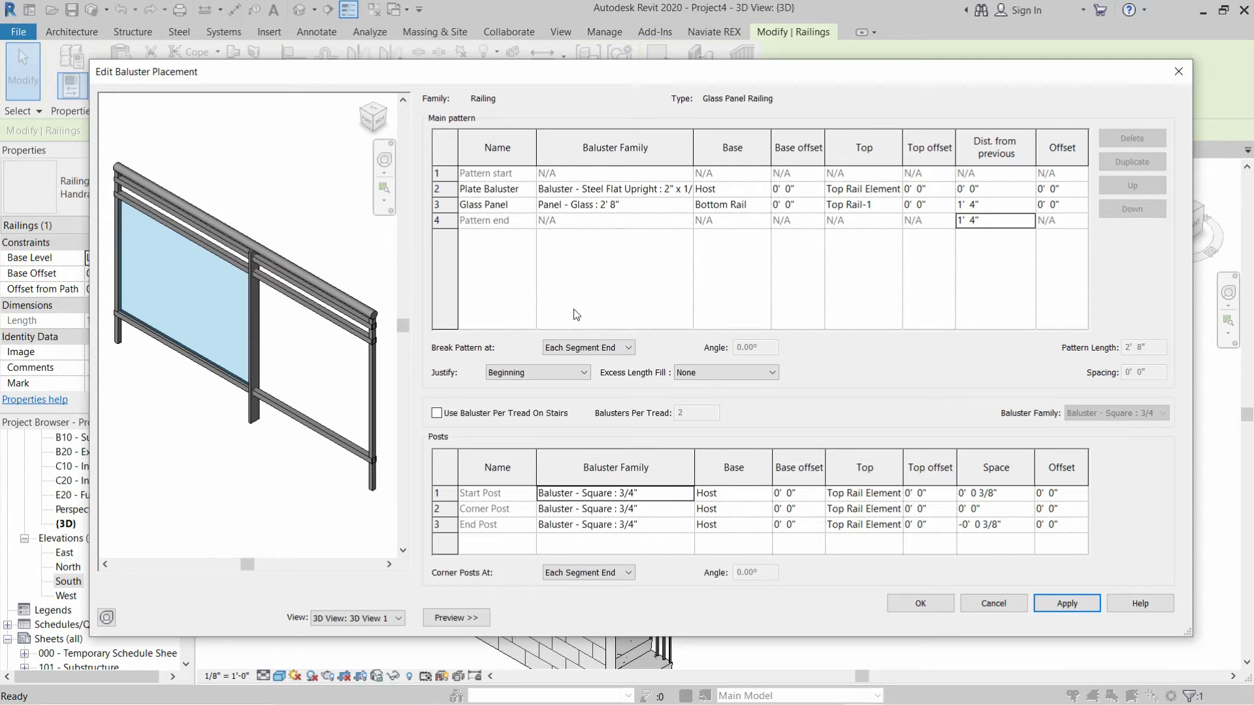
{"action": "left_click", "coordinate": [523, 374]}
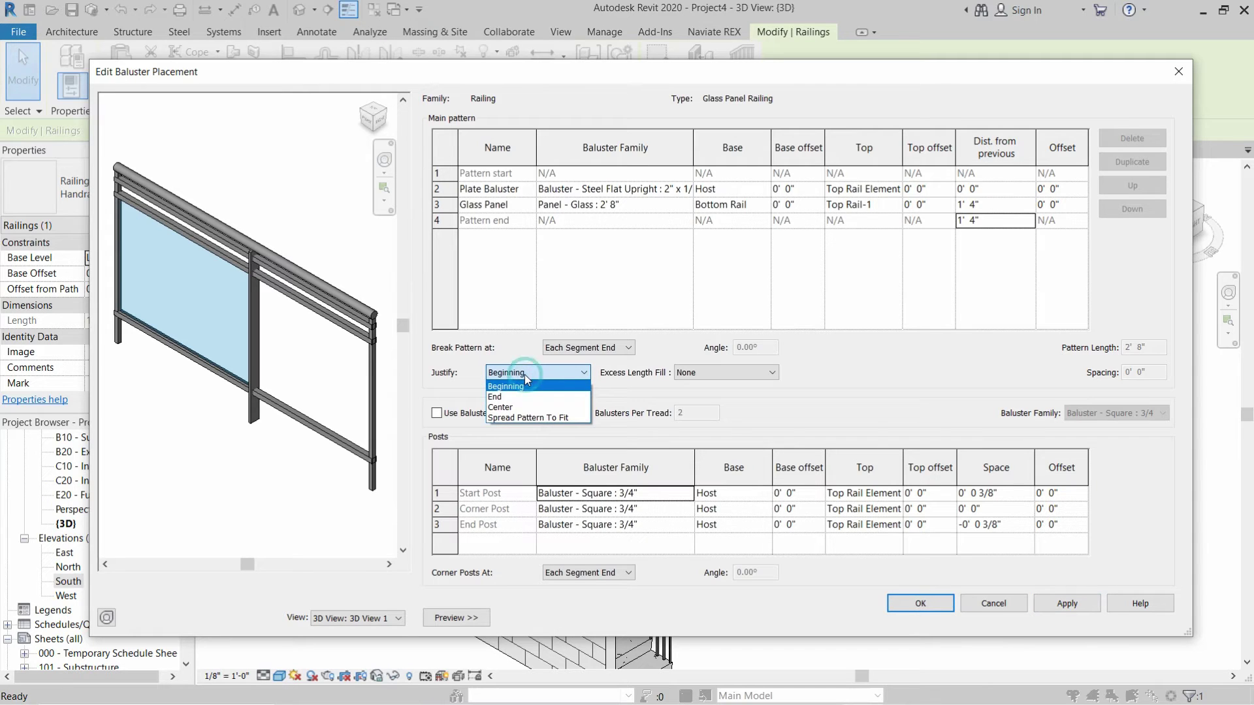
{"action": "left_click", "coordinate": [499, 409]}
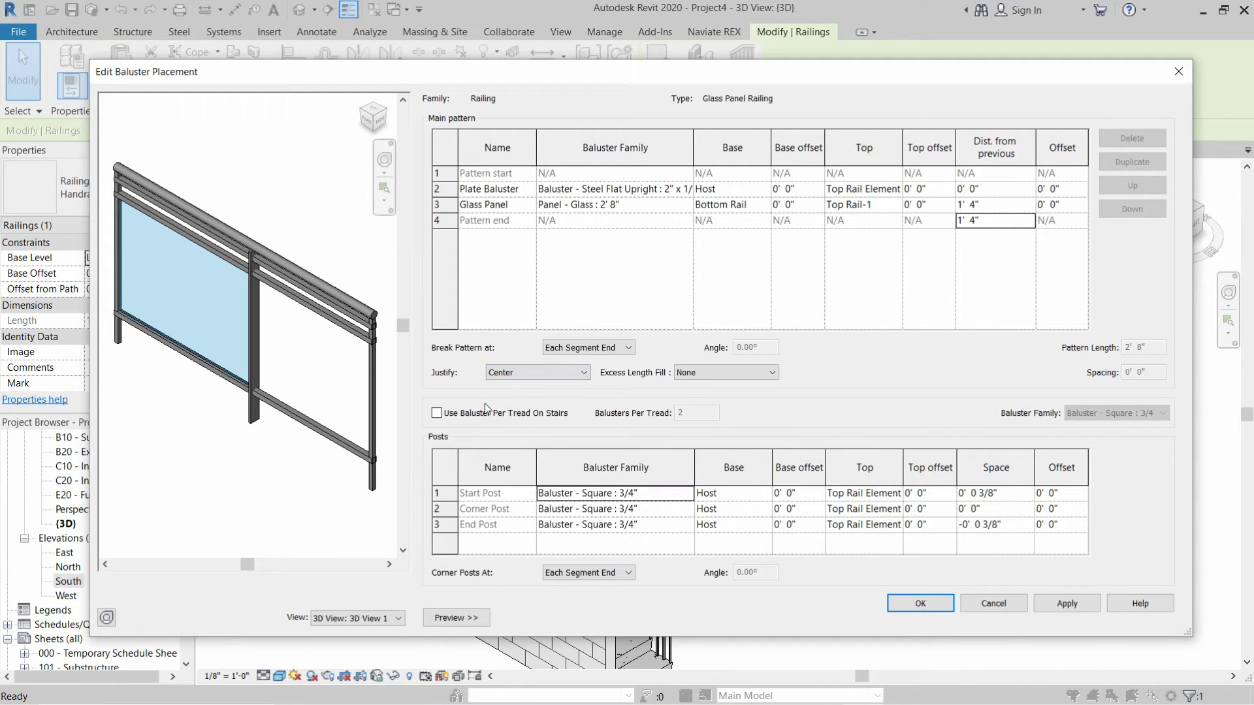
{"action": "left_click", "coordinate": [1073, 607]}
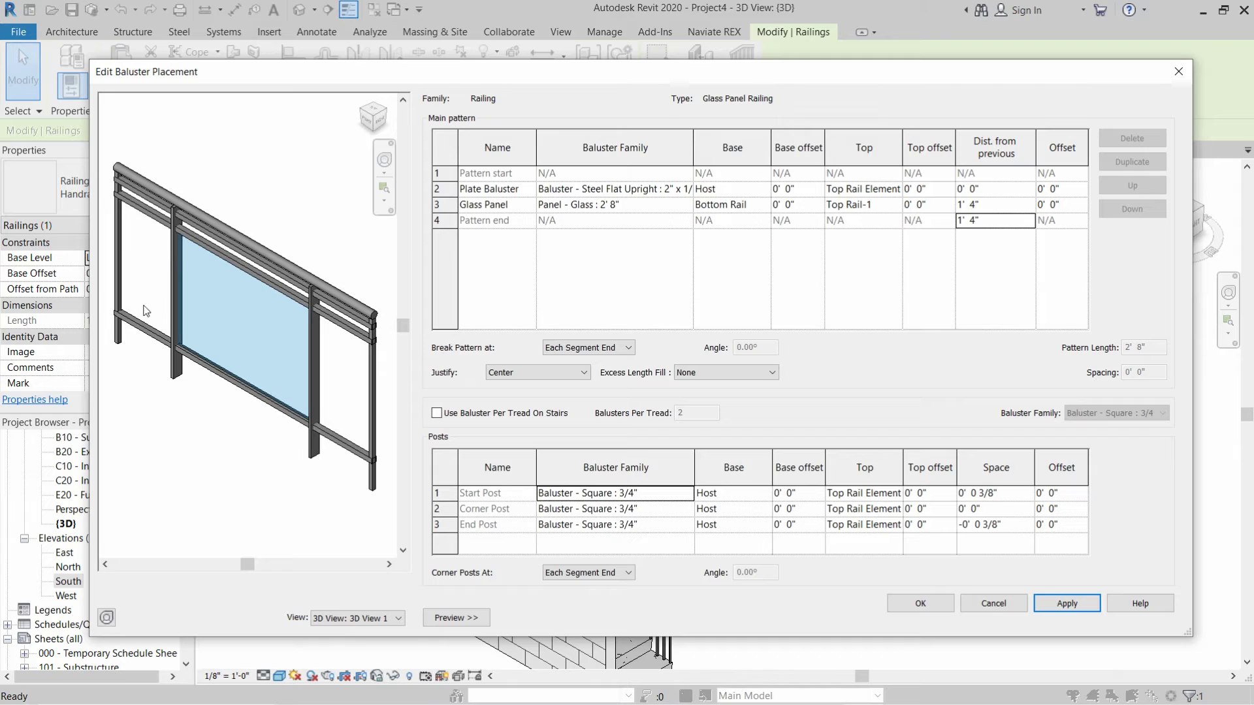
Step: Set Excess Length Fill to Baluster - Square : 1" with 6" spacing
{"action": "left_click", "coordinate": [684, 375]}
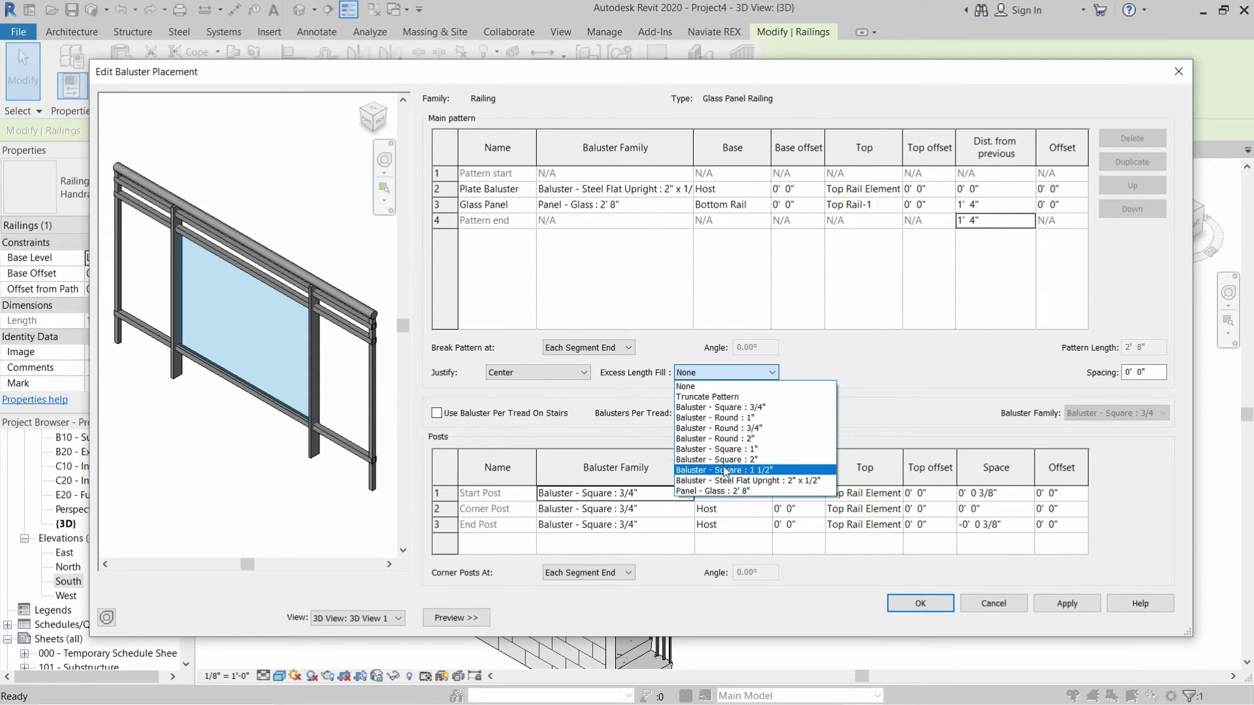
{"action": "left_click", "coordinate": [725, 451]}
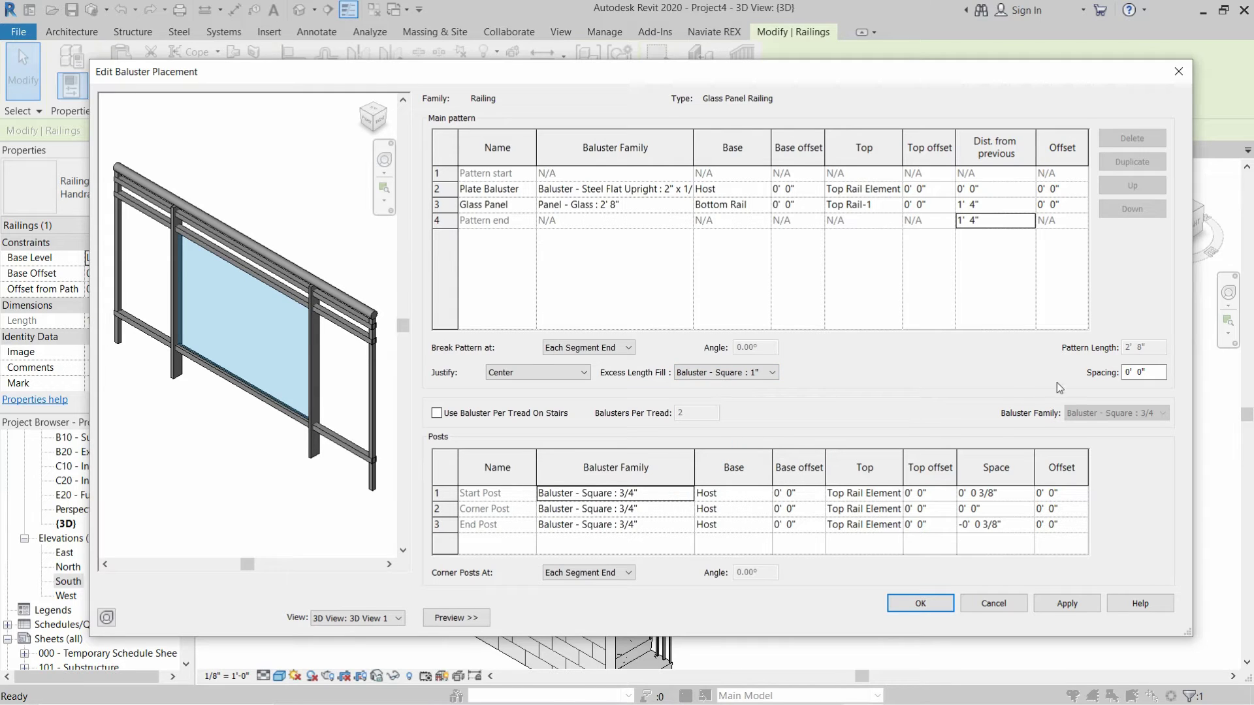
{"action": "left_click_drag", "start_coordinate": [1144, 372], "coordinate": [1126, 373]}
{"action": "type", "text": "6"}
{"action": "key", "text": "Return"}
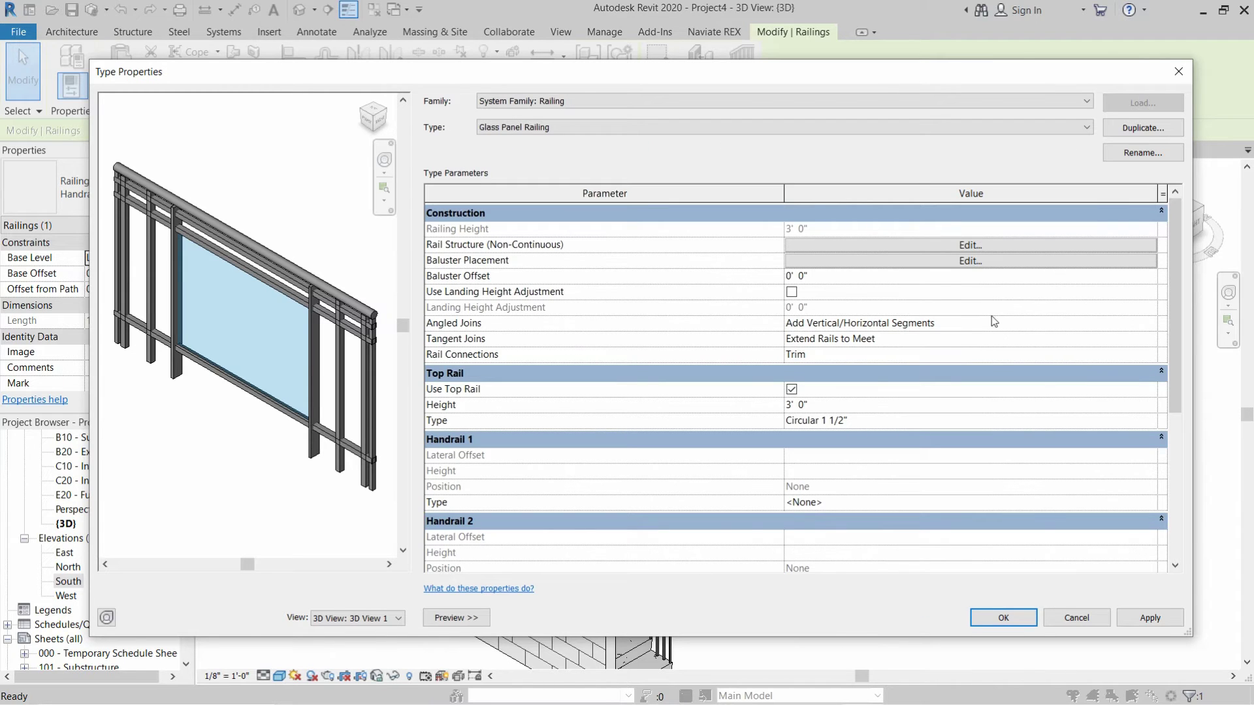
{"action": "left_click", "coordinate": [938, 261]}
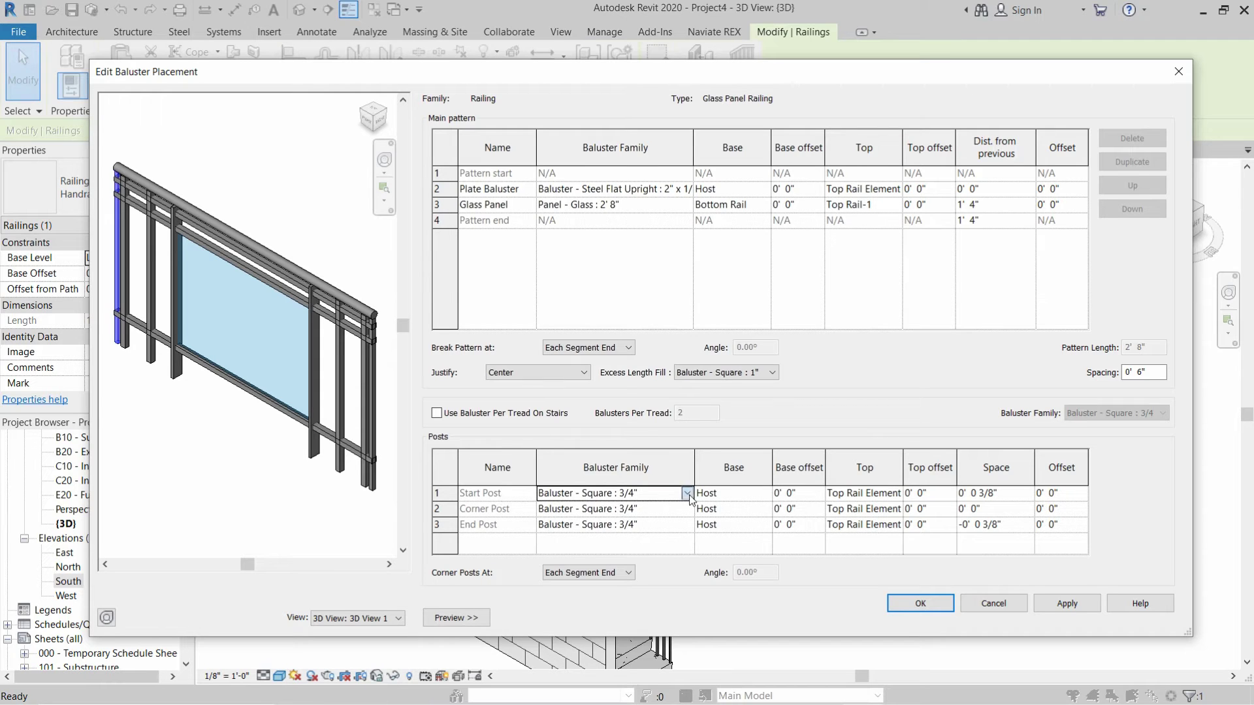
Step: Set start and end posts to Baluster - Square : 1" and the corner post to Square : 2", then apply
{"action": "left_click", "coordinate": [687, 494]}
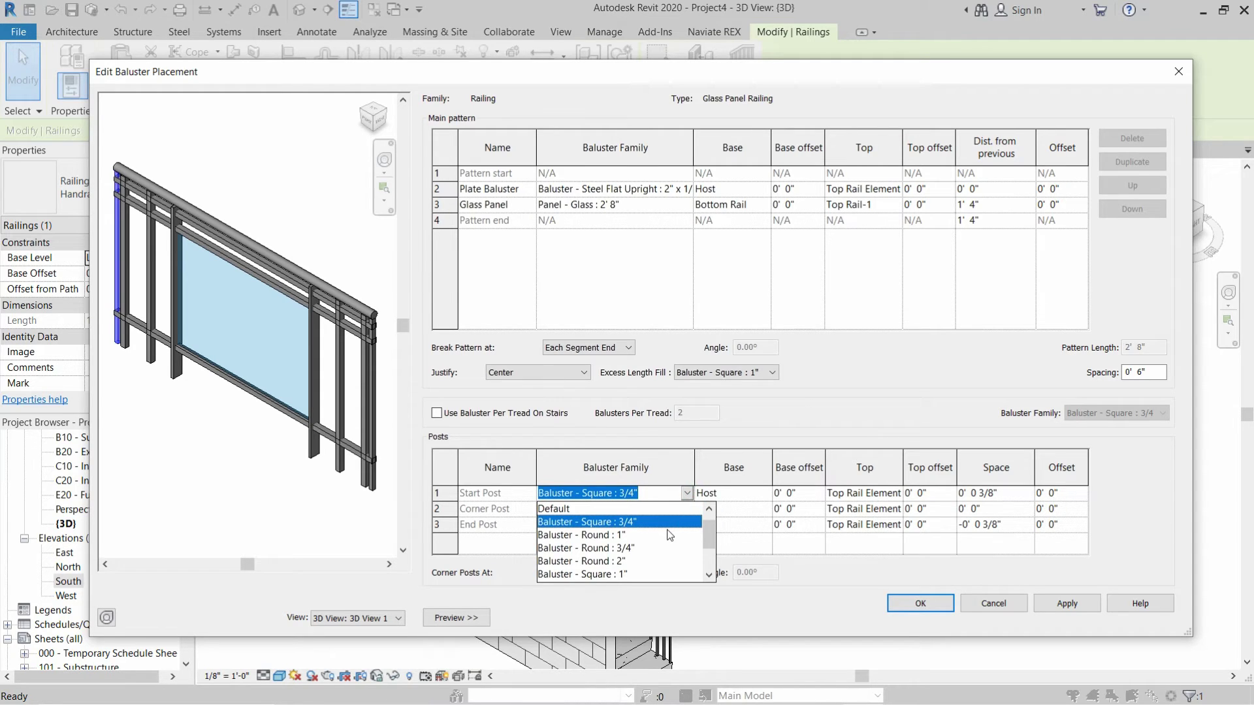
{"action": "scroll", "coordinate": [669, 535], "scroll_direction": "down", "scroll_amount": 2}
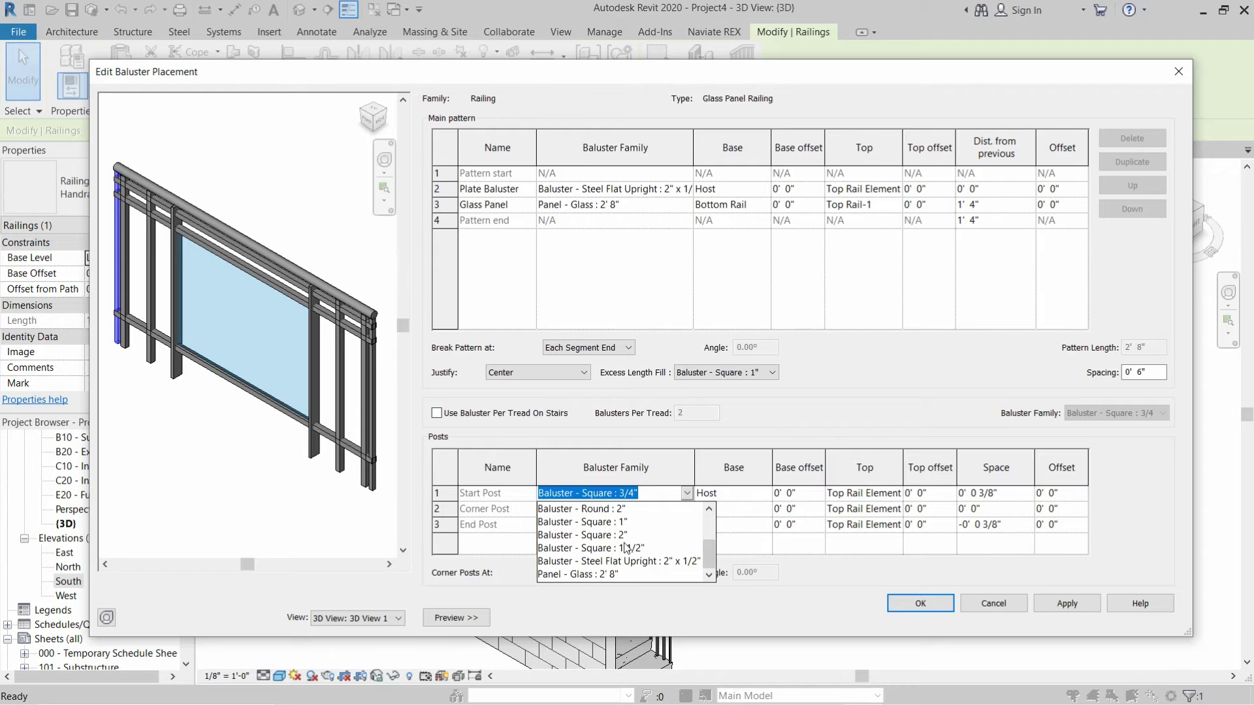
{"action": "left_click", "coordinate": [595, 522]}
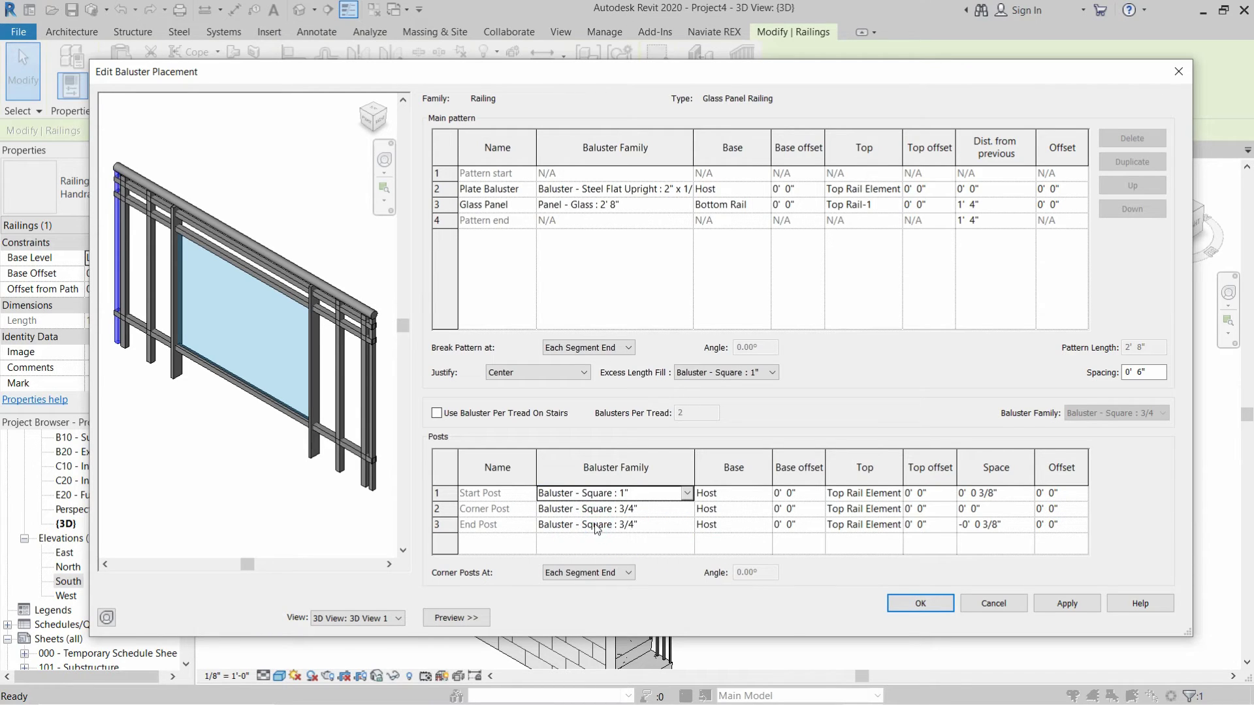
{"action": "left_click", "coordinate": [687, 514]}
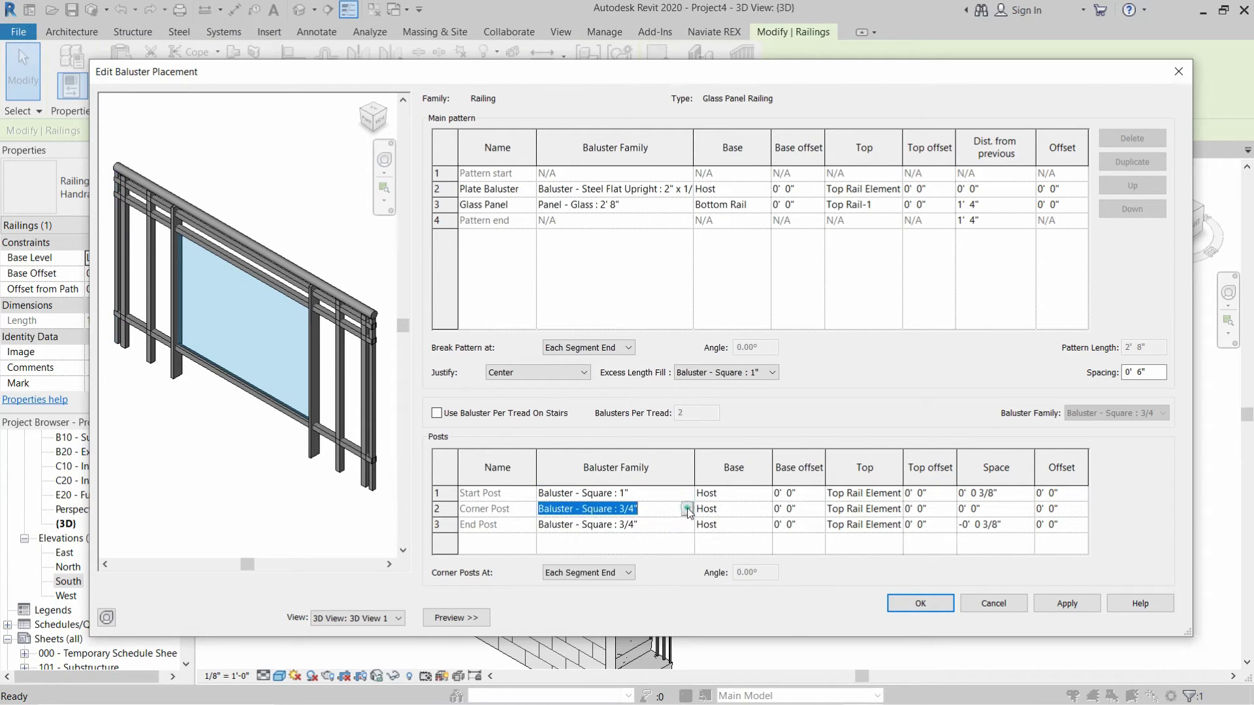
{"action": "left_click", "coordinate": [687, 509]}
{"action": "scroll", "coordinate": [654, 552], "scroll_direction": "down", "scroll_amount": 2}
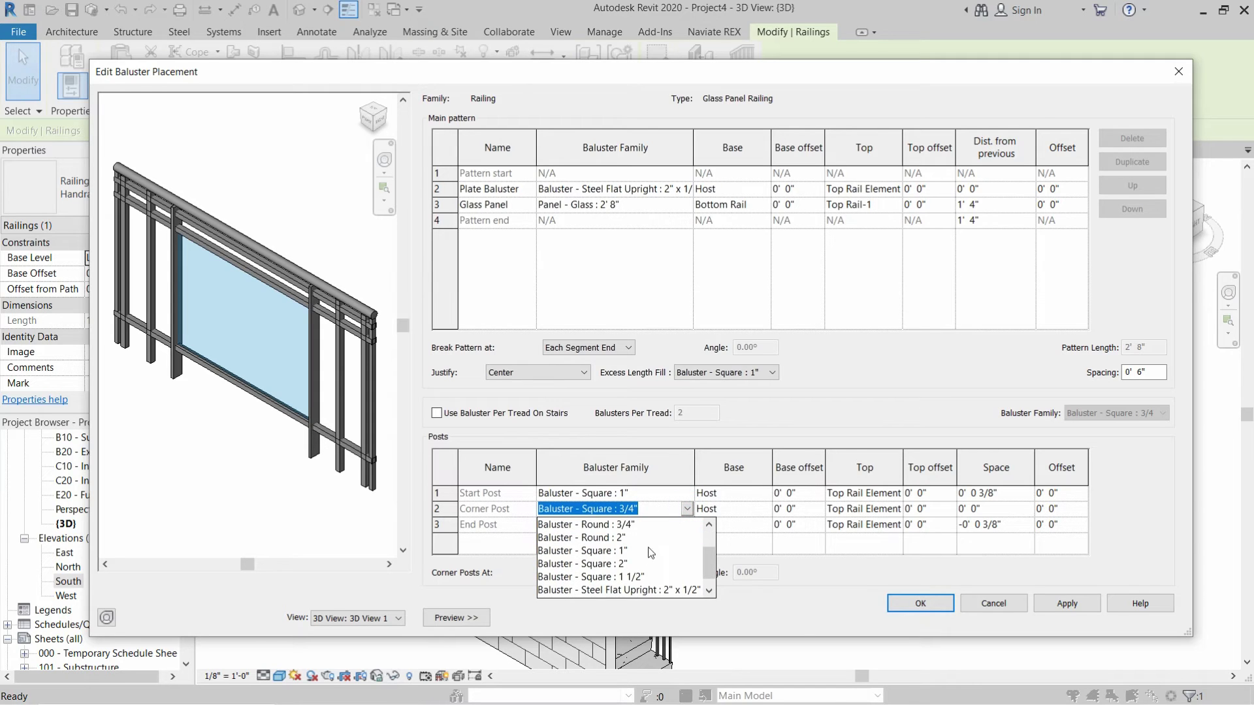
{"action": "left_click", "coordinate": [591, 564]}
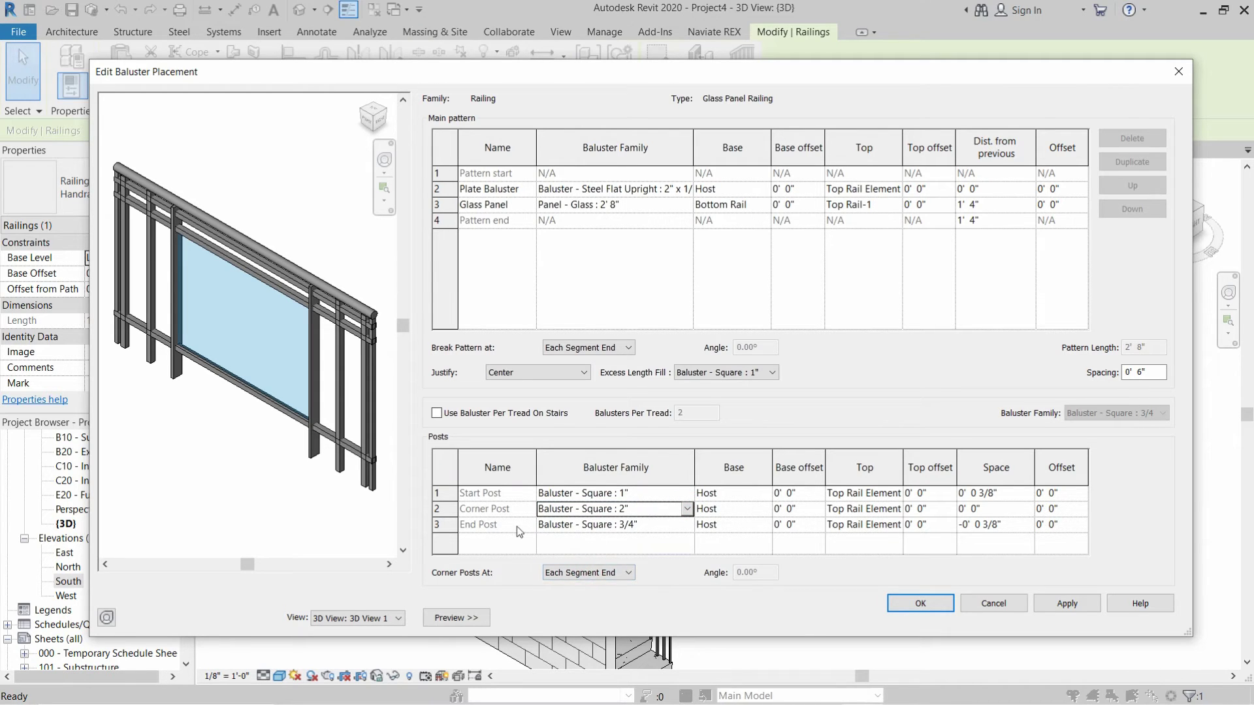
{"action": "left_click", "coordinate": [686, 525]}
{"action": "left_click", "coordinate": [686, 525]}
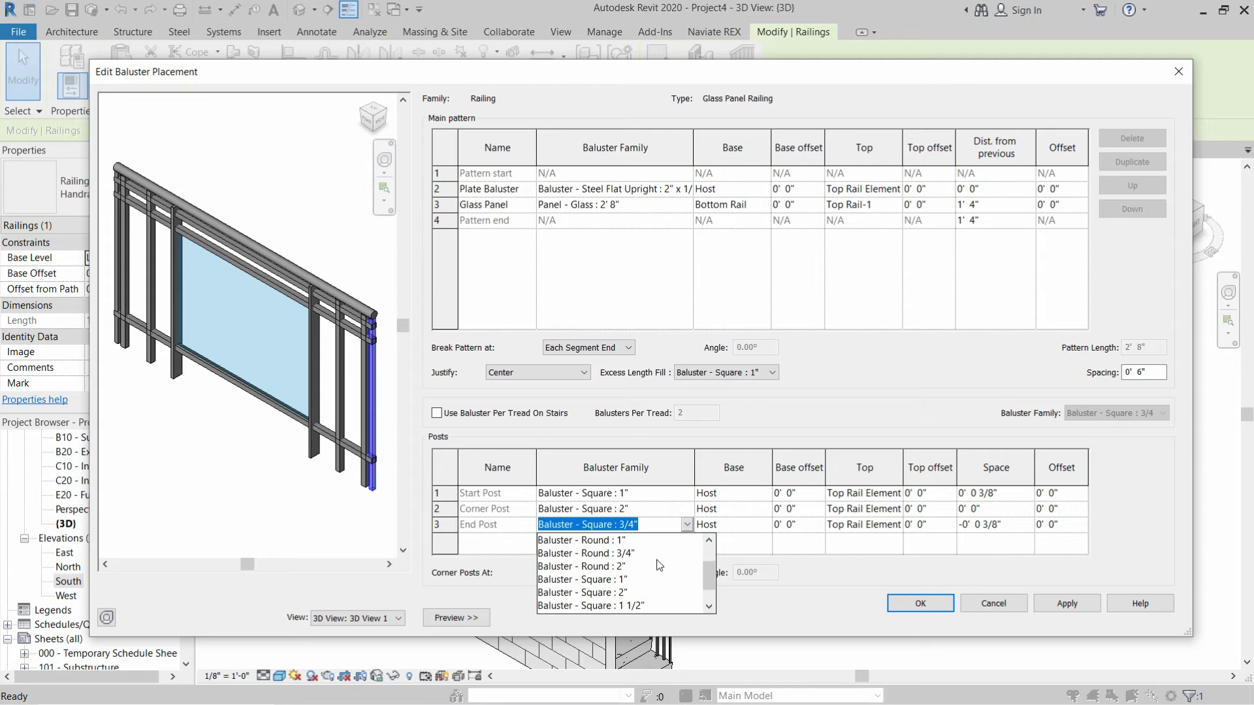
{"action": "left_click", "coordinate": [602, 580]}
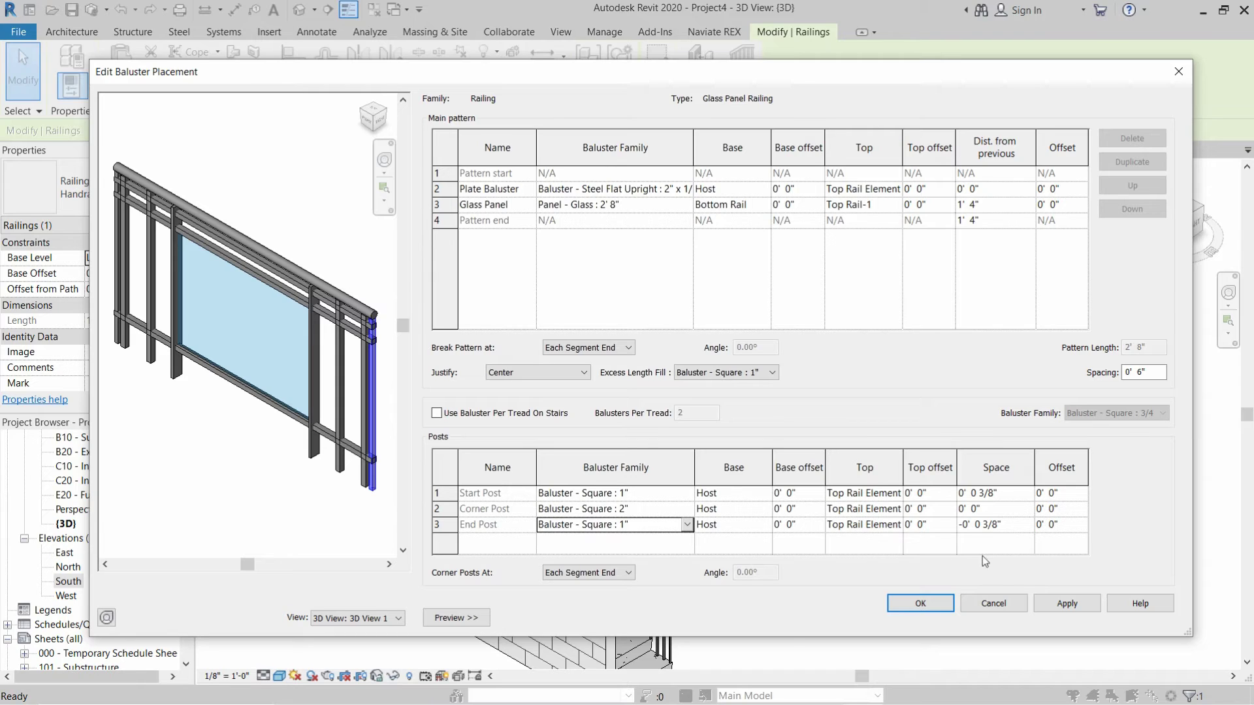
{"action": "left_click", "coordinate": [1068, 602]}
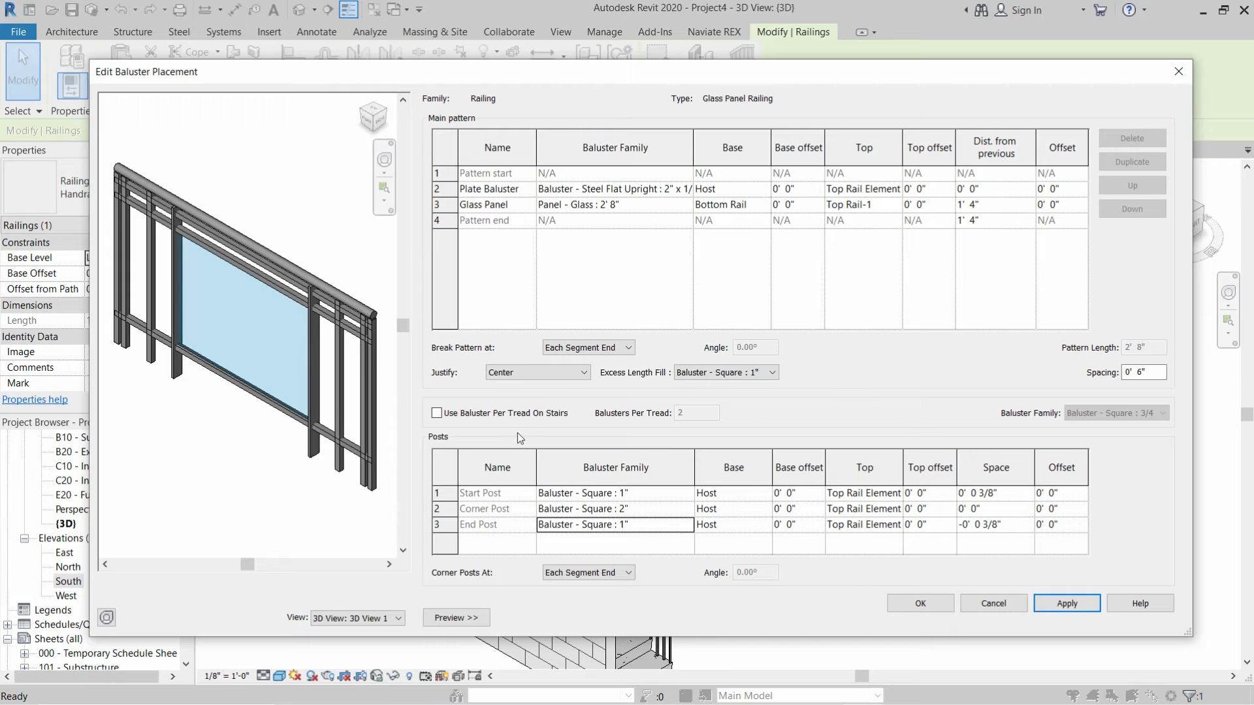
Step: Confirm the baluster placement, then apply and close the railing Type Properties
{"action": "left_click", "coordinate": [921, 602]}
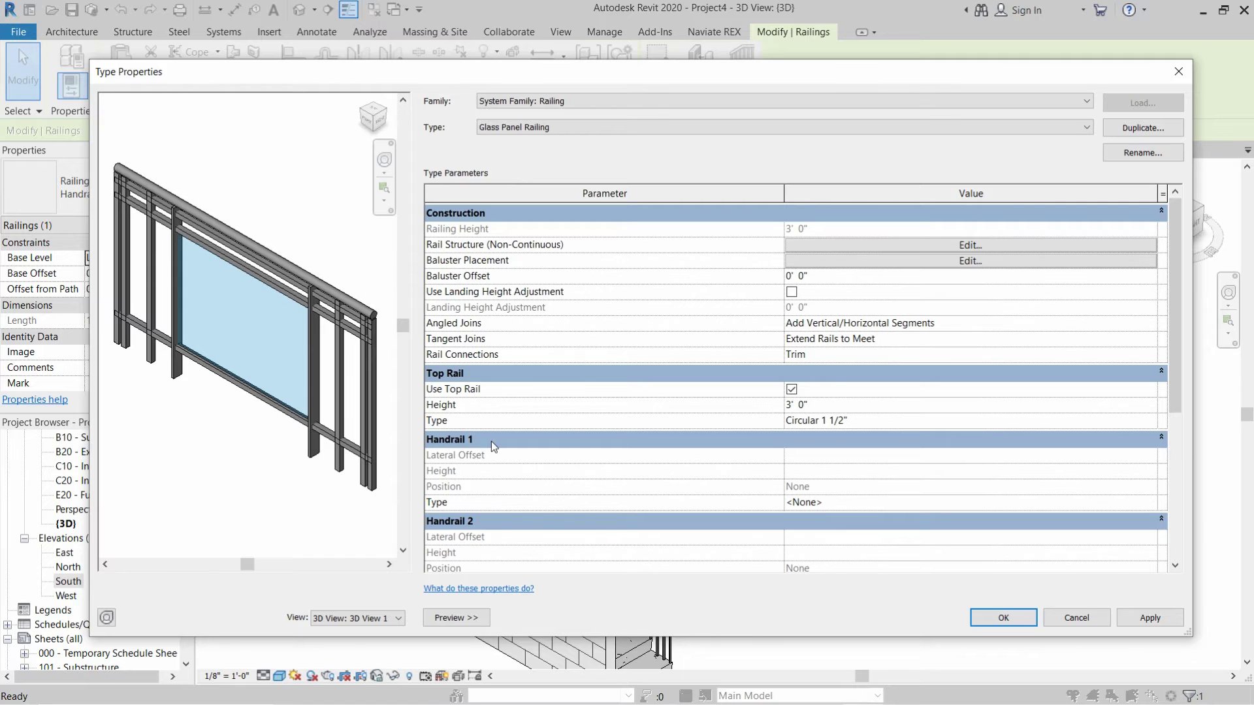
{"action": "left_click", "coordinate": [1150, 618]}
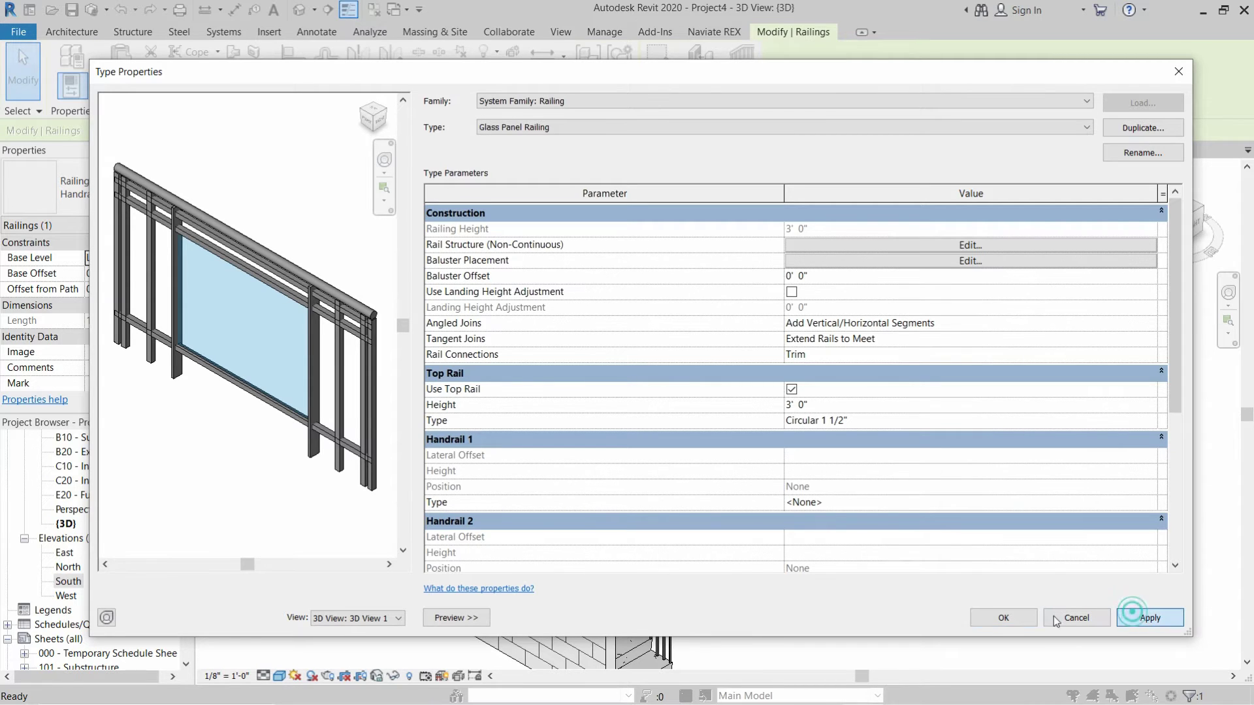
{"action": "left_click", "coordinate": [991, 616]}
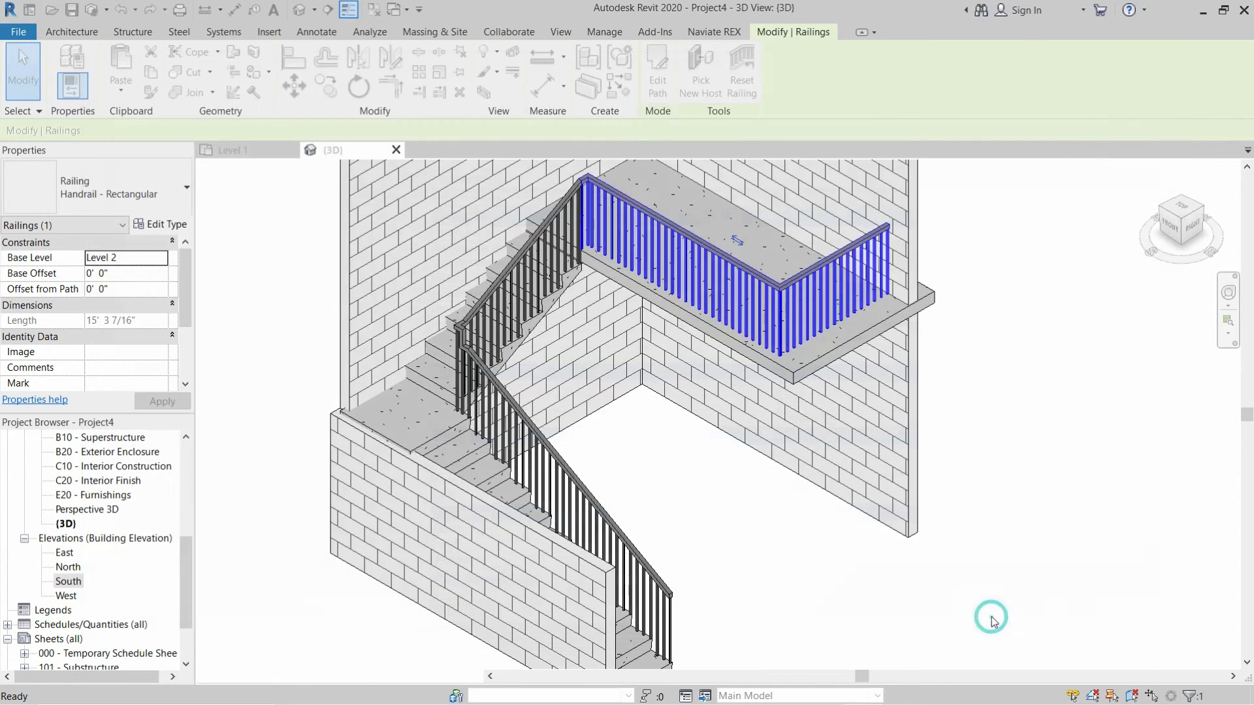
{"action": "left_click", "coordinate": [784, 573]}
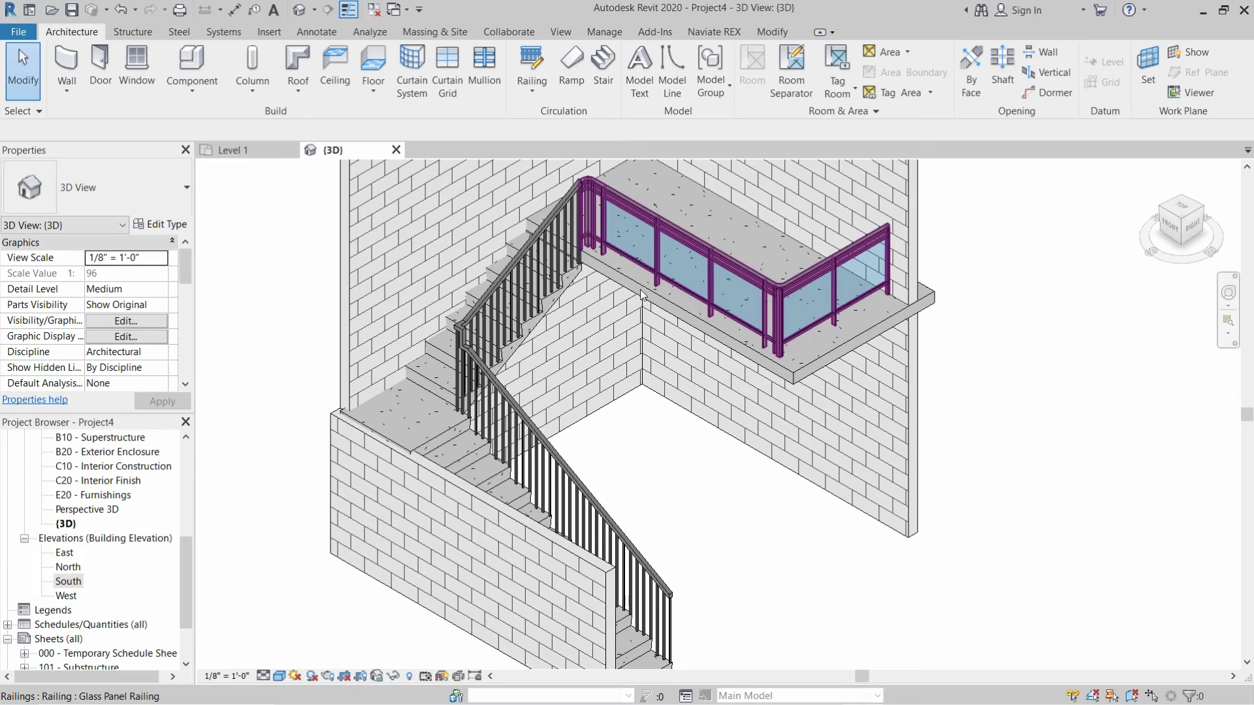
Step: Switch the stair's rectangular handrail railing to the Glass Panel Railing type
{"action": "left_click", "coordinate": [516, 266]}
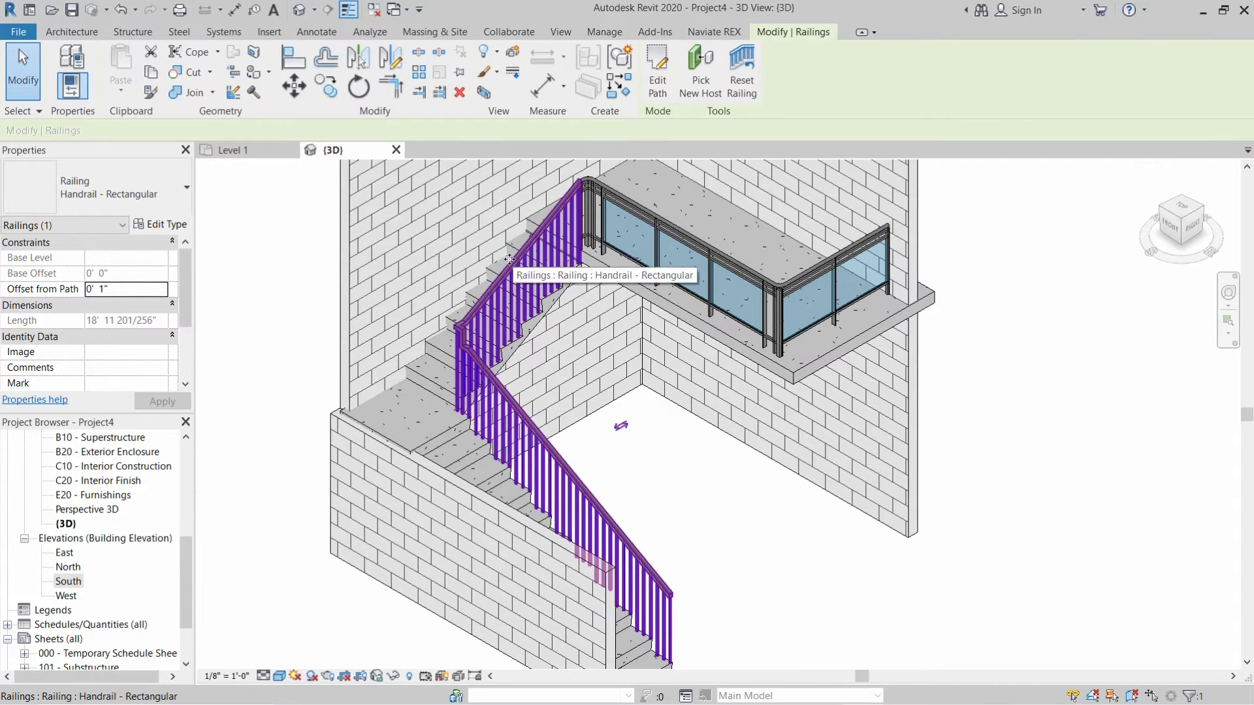
{"action": "left_click", "coordinate": [169, 199]}
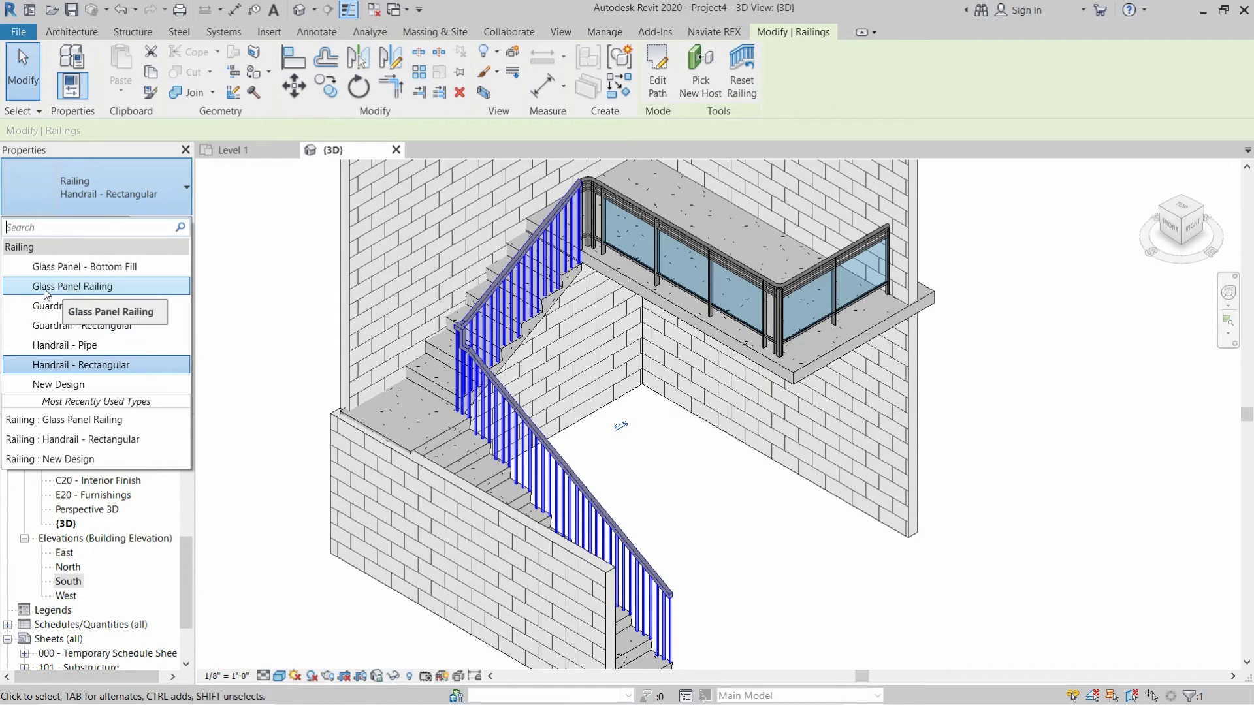
{"action": "left_click", "coordinate": [85, 287]}
{"action": "left_click", "coordinate": [640, 436]}
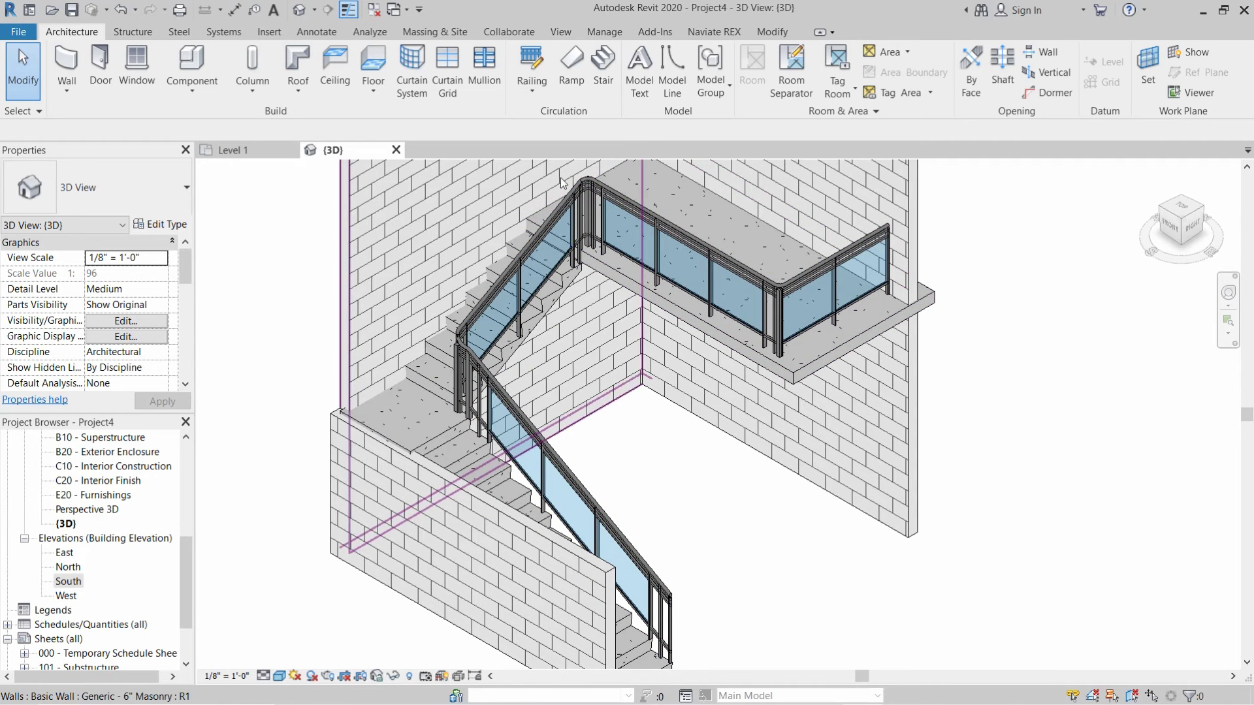
{"action": "scroll", "coordinate": [583, 167], "scroll_direction": "up", "scroll_amount": 4}
{"action": "scroll", "coordinate": [583, 167], "scroll_direction": "up", "scroll_amount": 4}
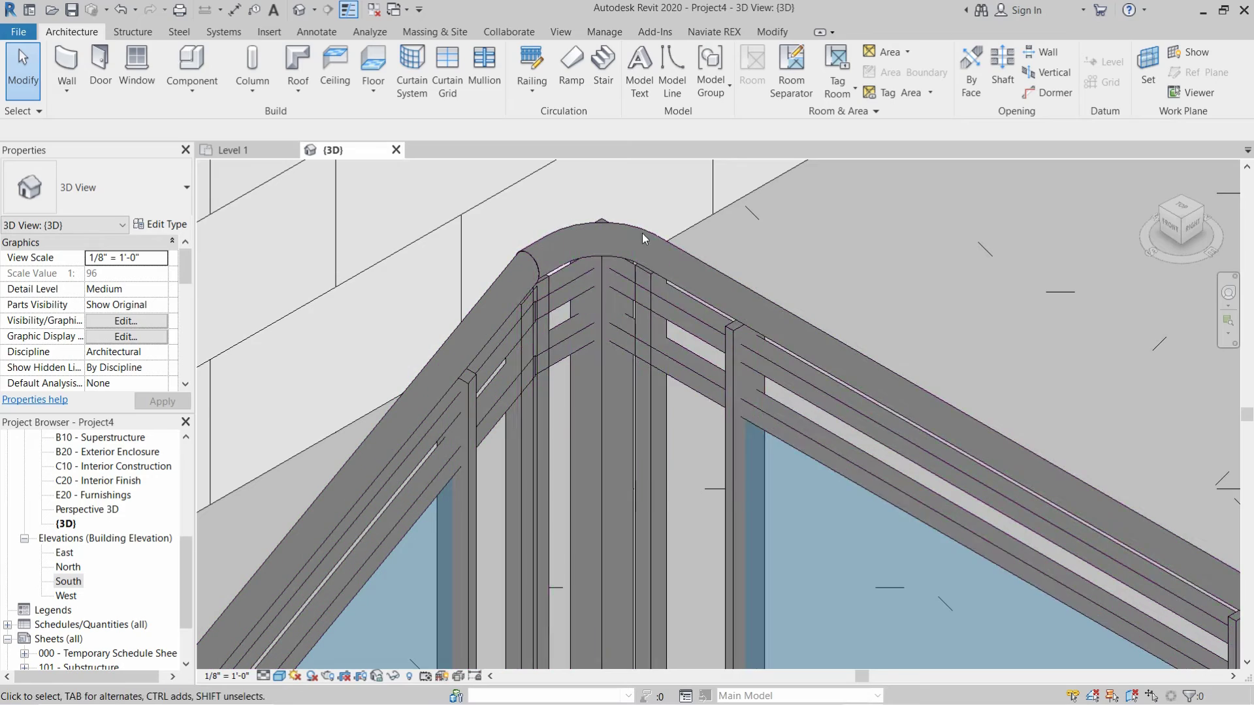
{"action": "scroll", "coordinate": [478, 223], "scroll_direction": "down", "scroll_amount": 5}
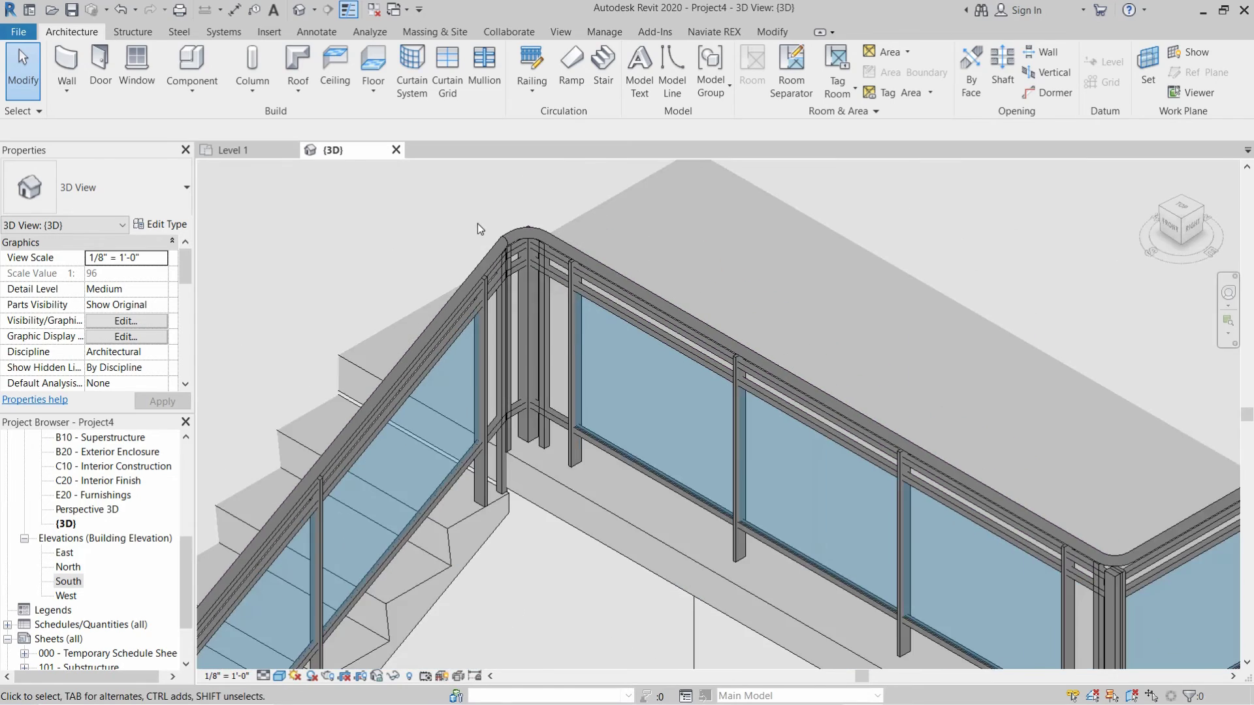
{"action": "scroll", "coordinate": [813, 399], "scroll_direction": "up", "scroll_amount": 3}
{"action": "scroll", "coordinate": [814, 401], "scroll_direction": "up", "scroll_amount": 3}
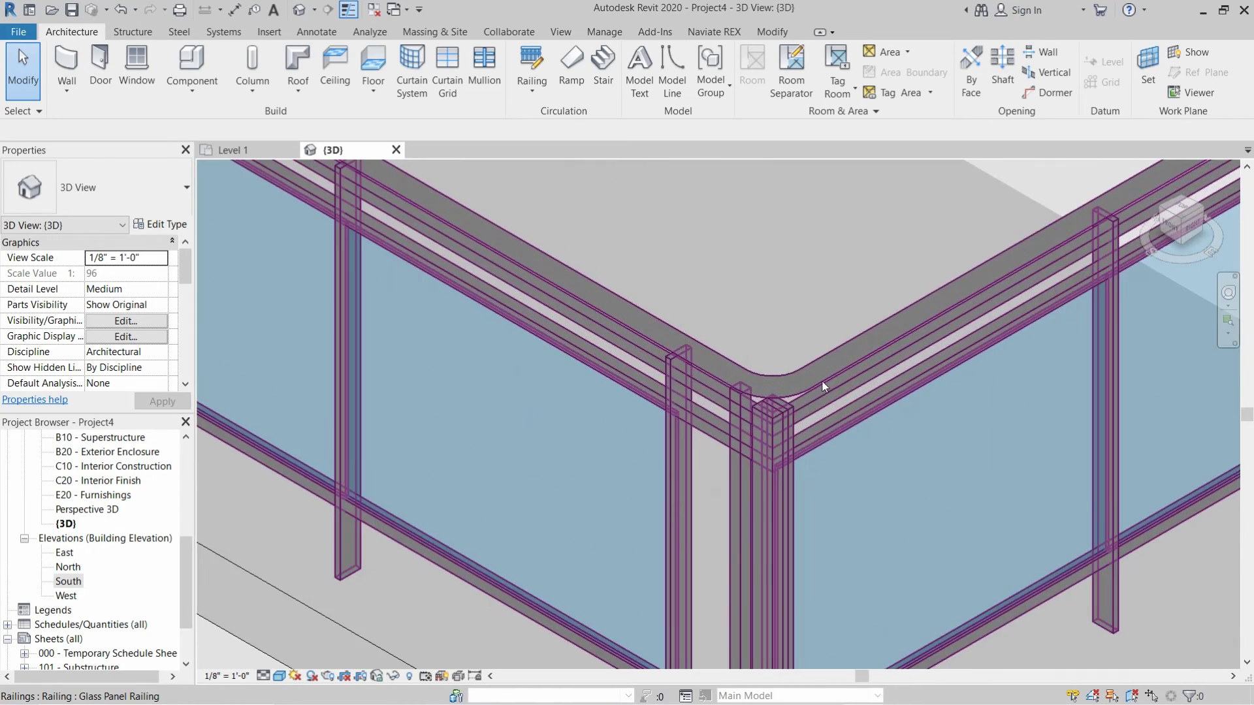
{"action": "scroll", "coordinate": [618, 384], "scroll_direction": "down", "scroll_amount": 6}
{"action": "scroll", "coordinate": [452, 436], "scroll_direction": "up", "scroll_amount": 5}
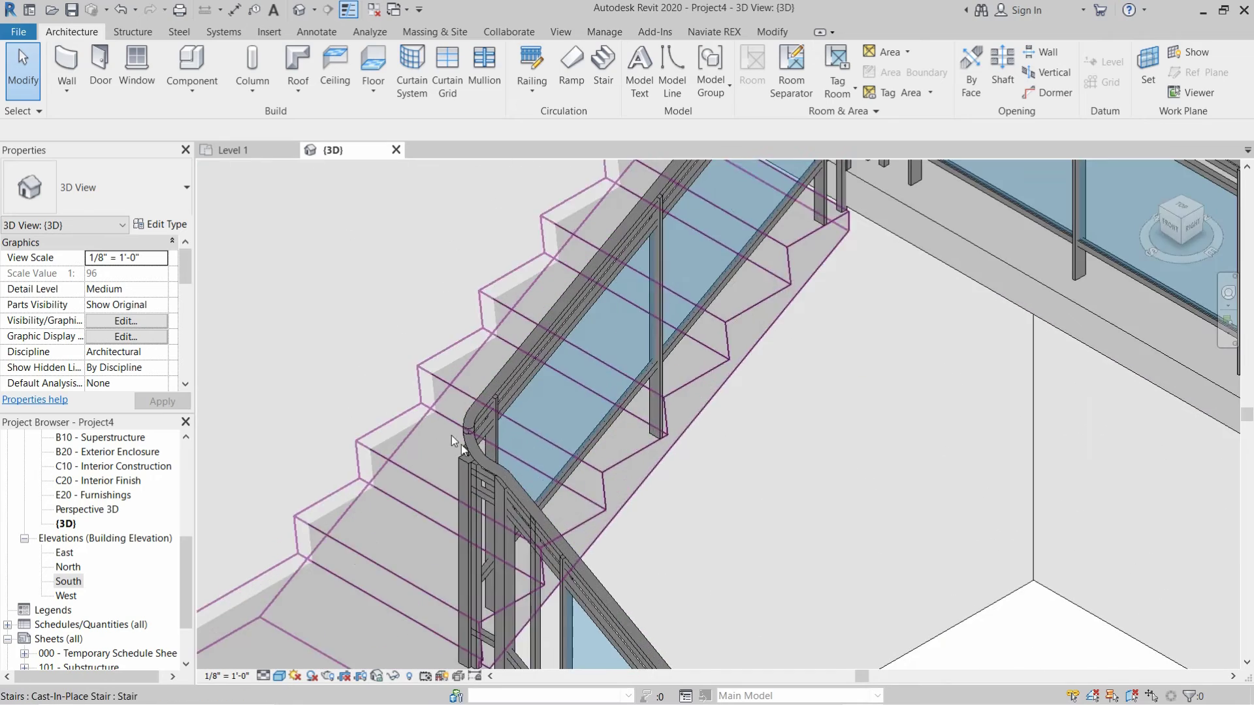
{"action": "scroll", "coordinate": [419, 461], "scroll_direction": "down", "scroll_amount": 5}
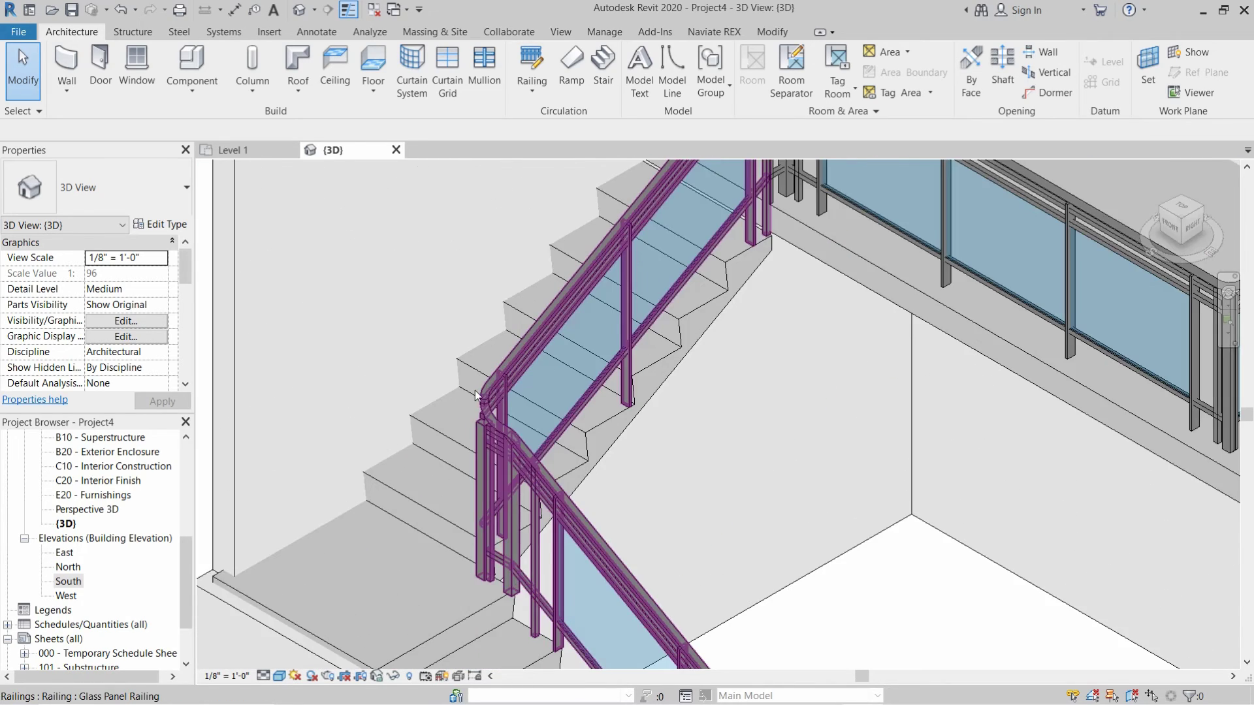
{"action": "scroll", "coordinate": [646, 406], "scroll_direction": "down", "scroll_amount": 3}
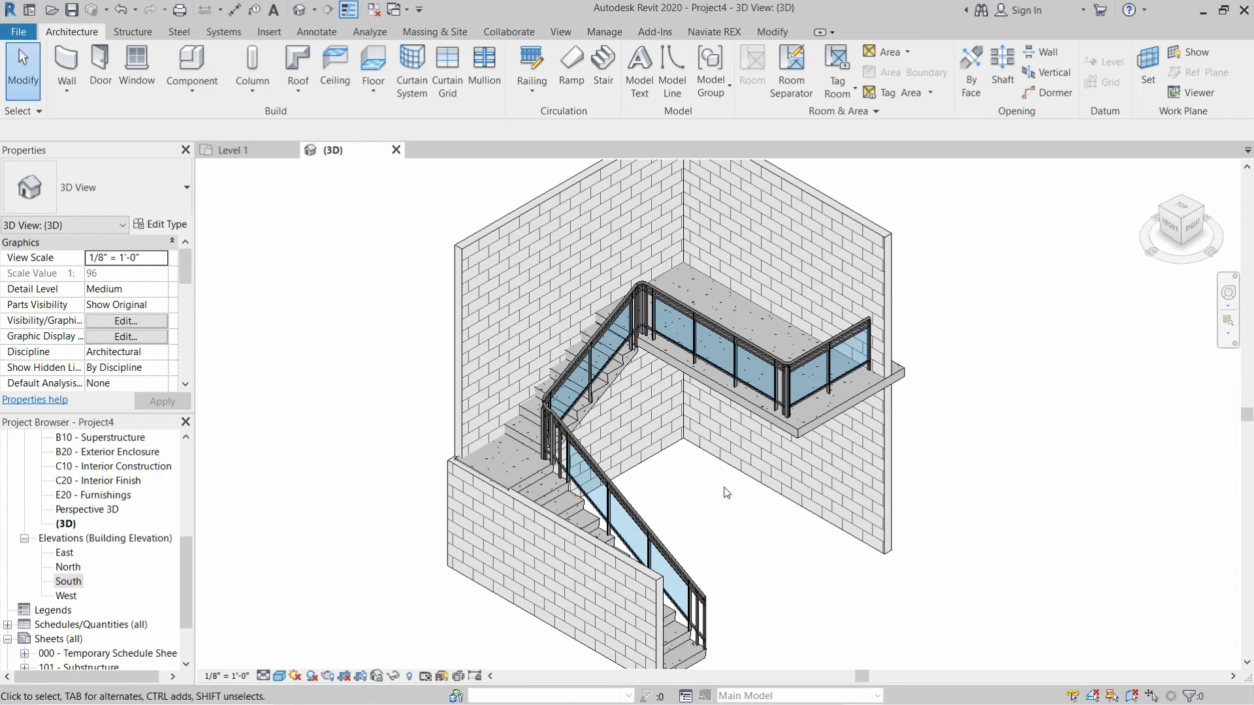
{"action": "left_click", "coordinate": [712, 326]}
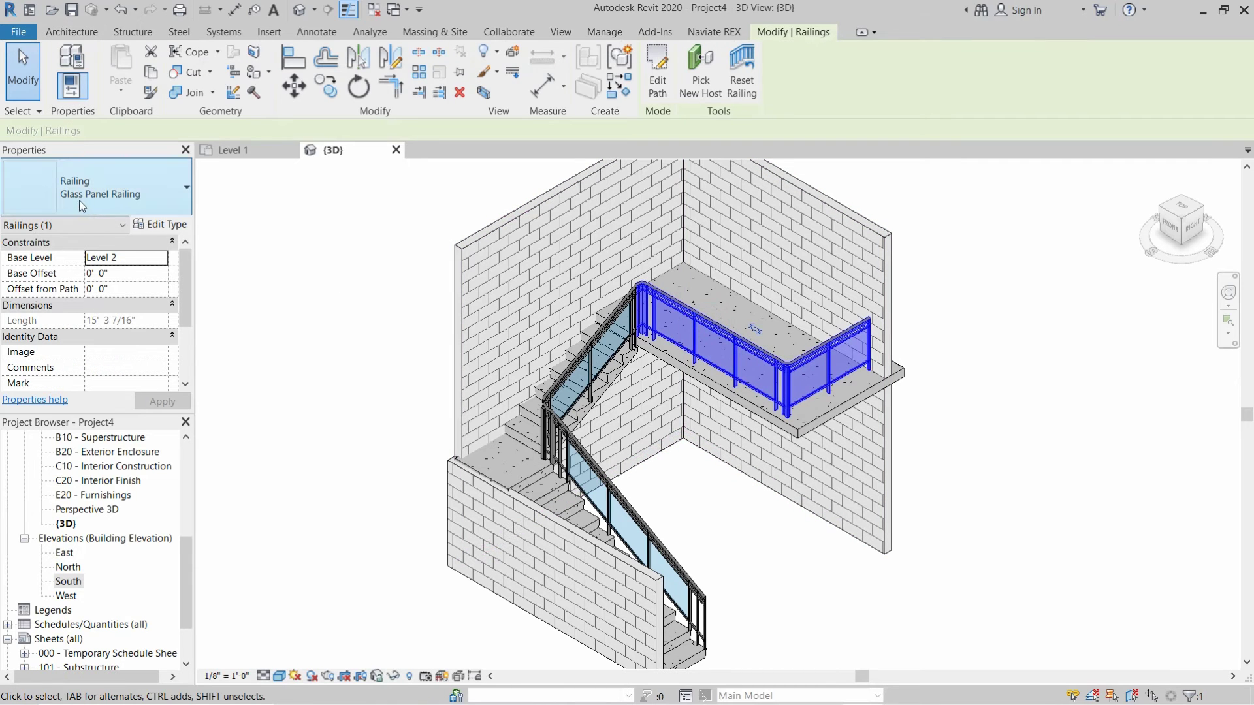
Step: Open the railing's Type Properties, then Handrail 1's Circular - 1 1/2" type properties and its type list
{"action": "left_click", "coordinate": [167, 225]}
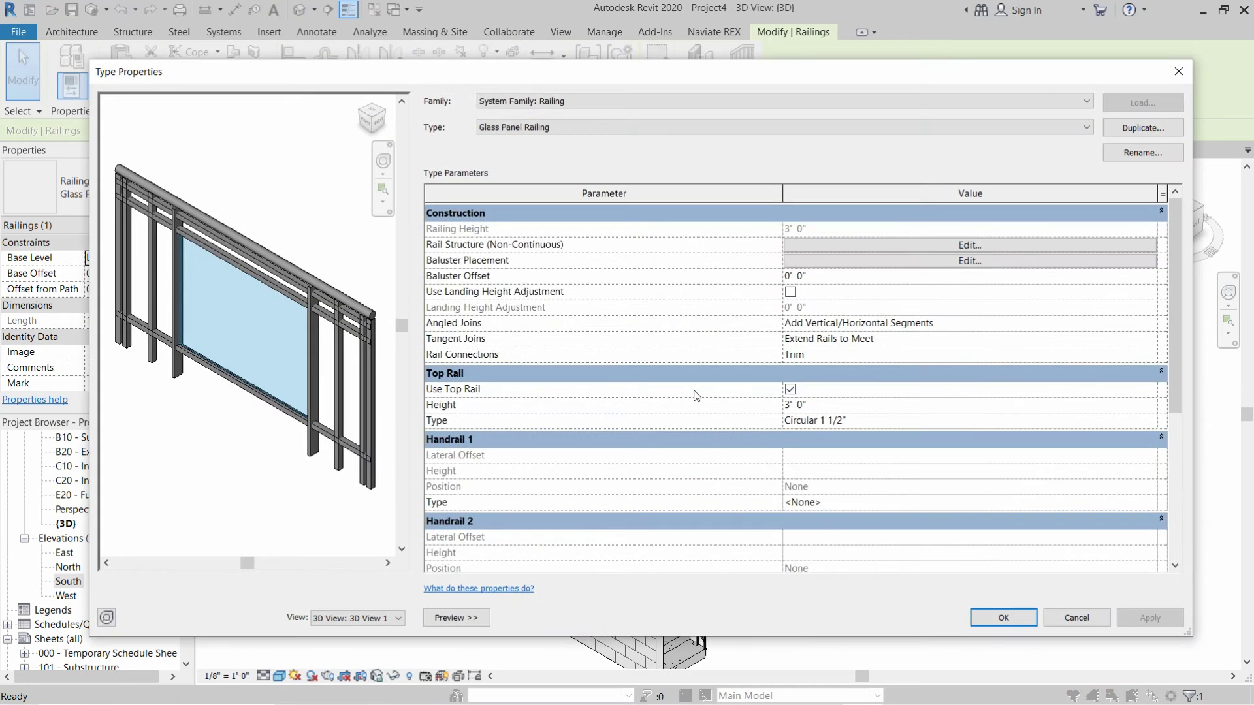
{"action": "scroll", "coordinate": [646, 418], "scroll_direction": "down", "scroll_amount": 2}
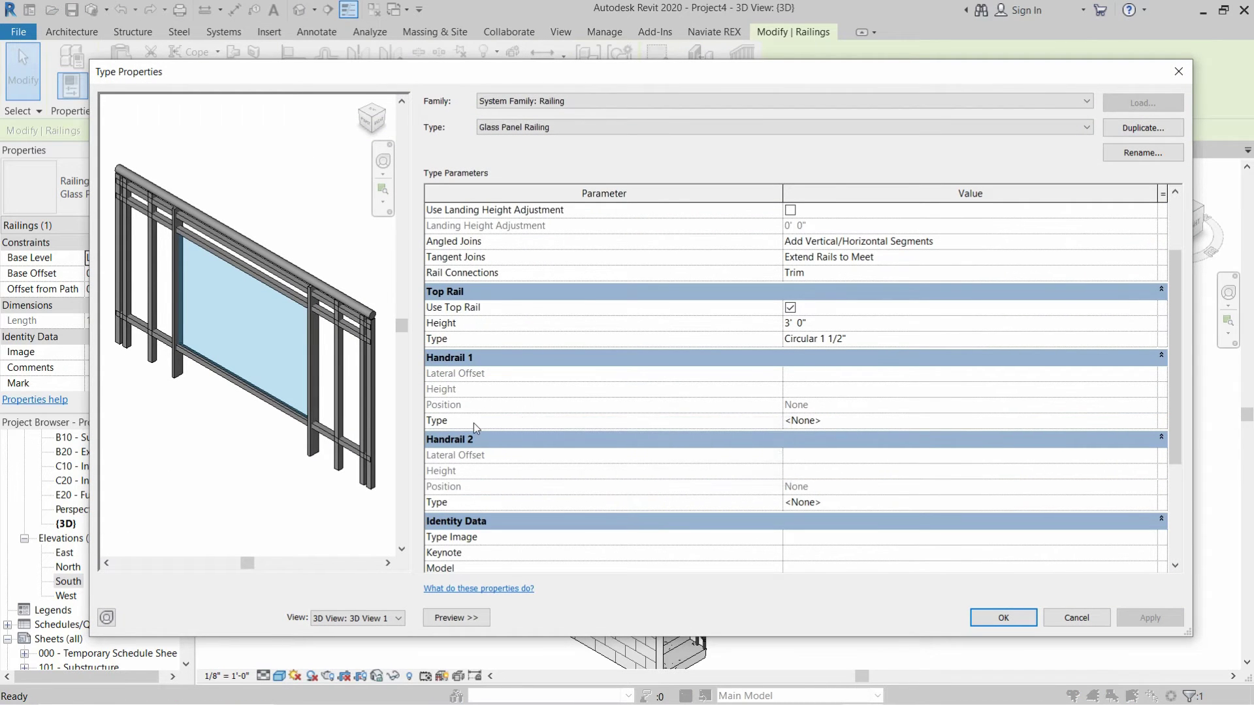
{"action": "left_click", "coordinate": [1150, 422]}
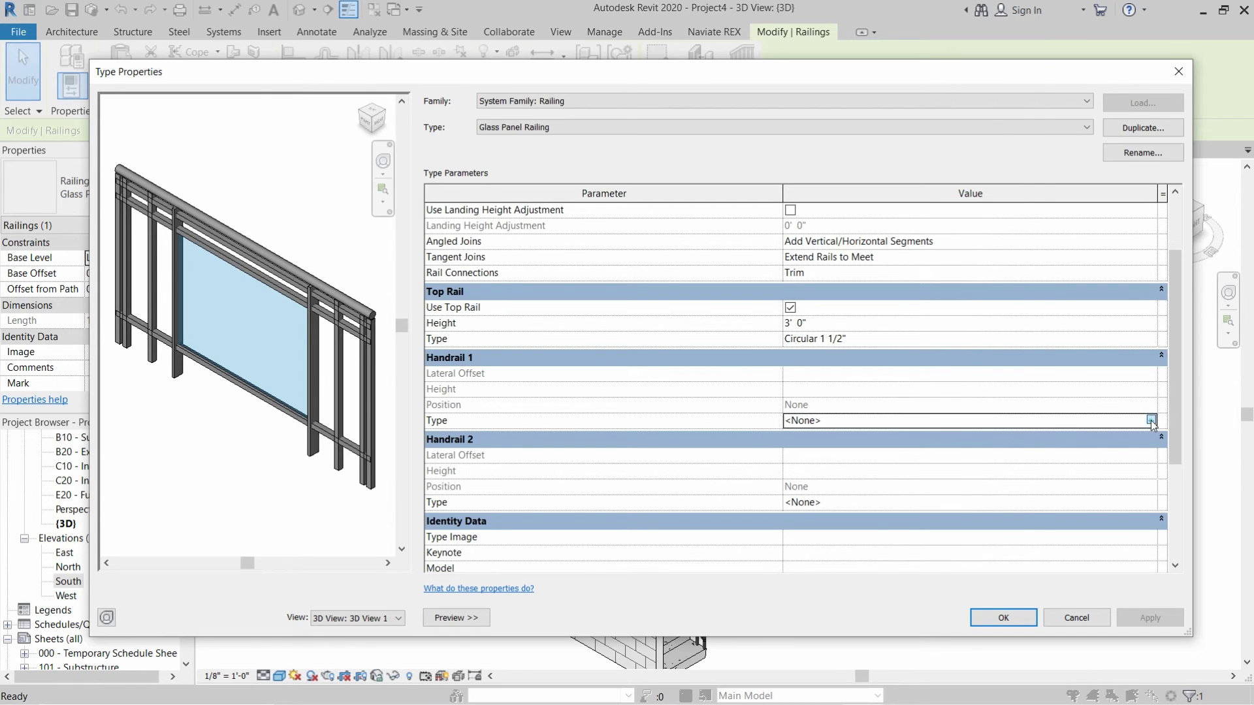
{"action": "left_click", "coordinate": [1151, 421]}
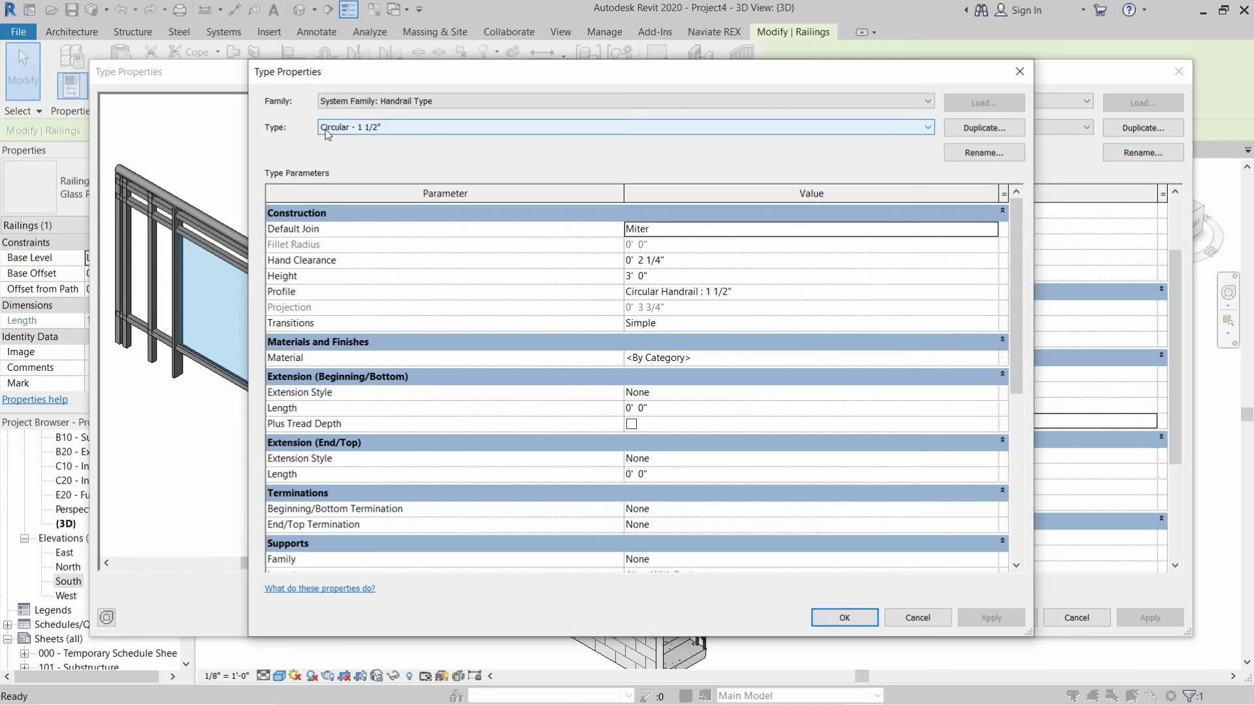
{"action": "left_click", "coordinate": [344, 127]}
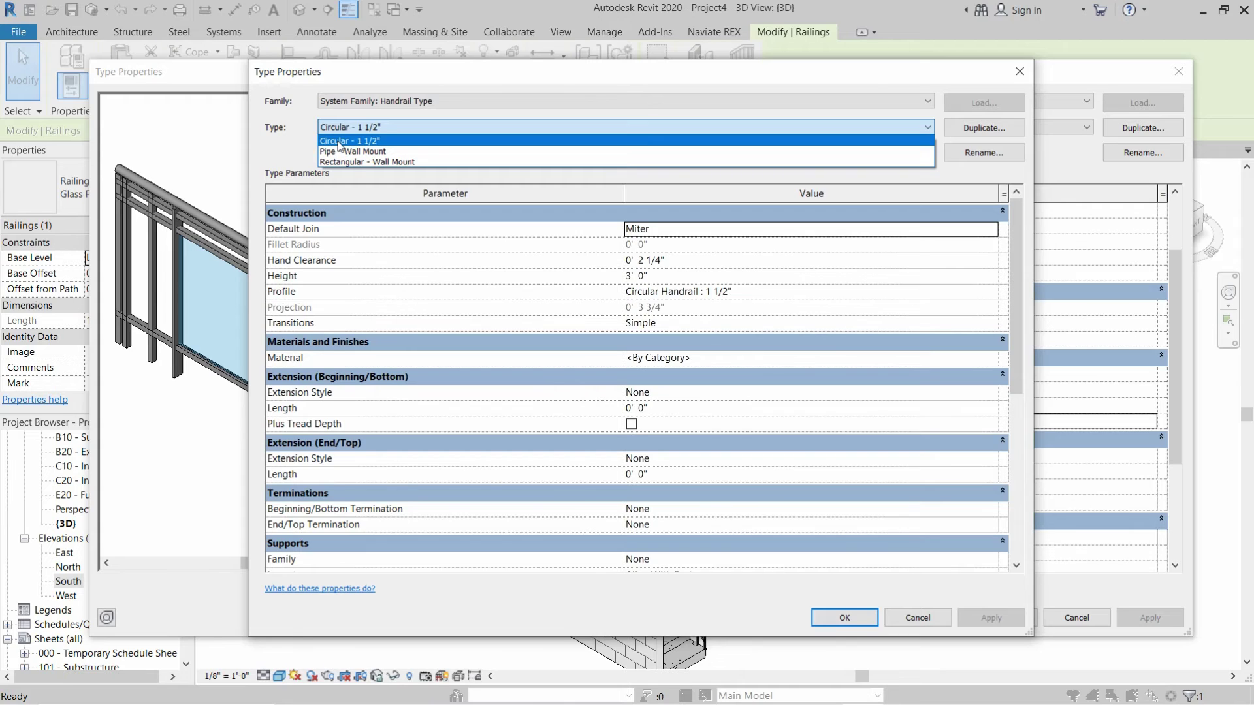
Step: Keep the Circular - 1 1/2" handrail type and set its height to 2' 10"
{"action": "left_click", "coordinate": [338, 145]}
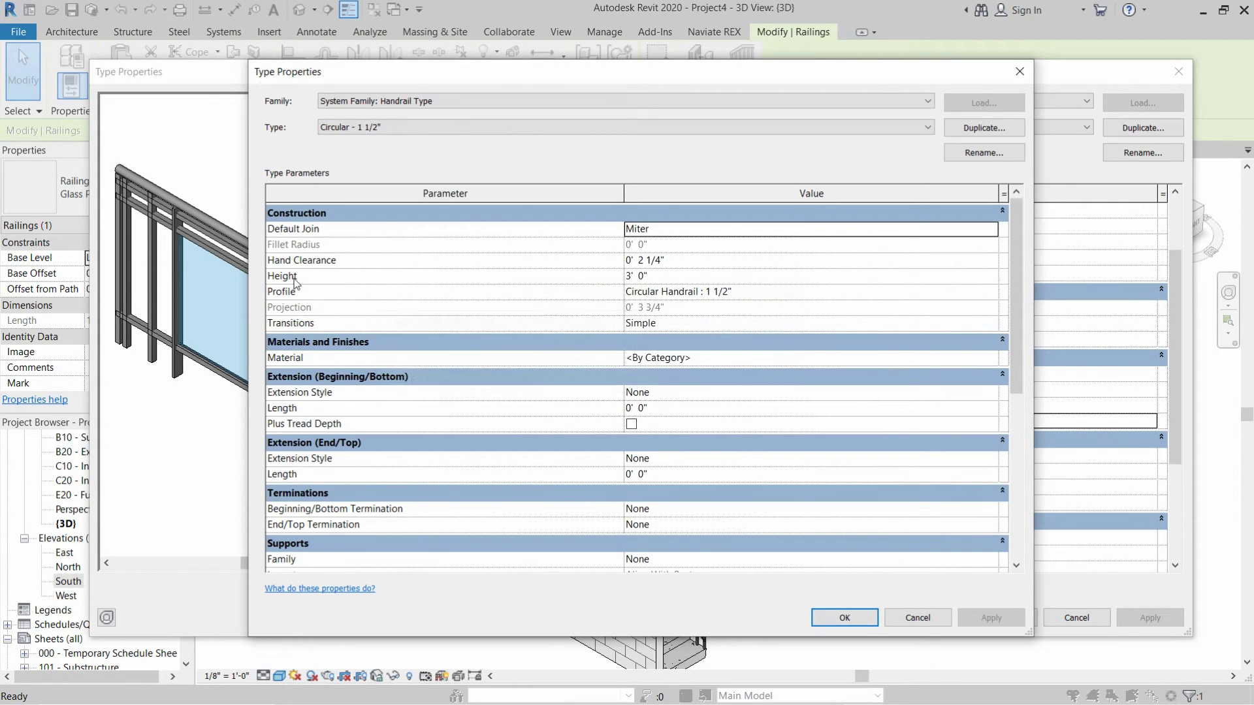
{"action": "left_click", "coordinate": [673, 276]}
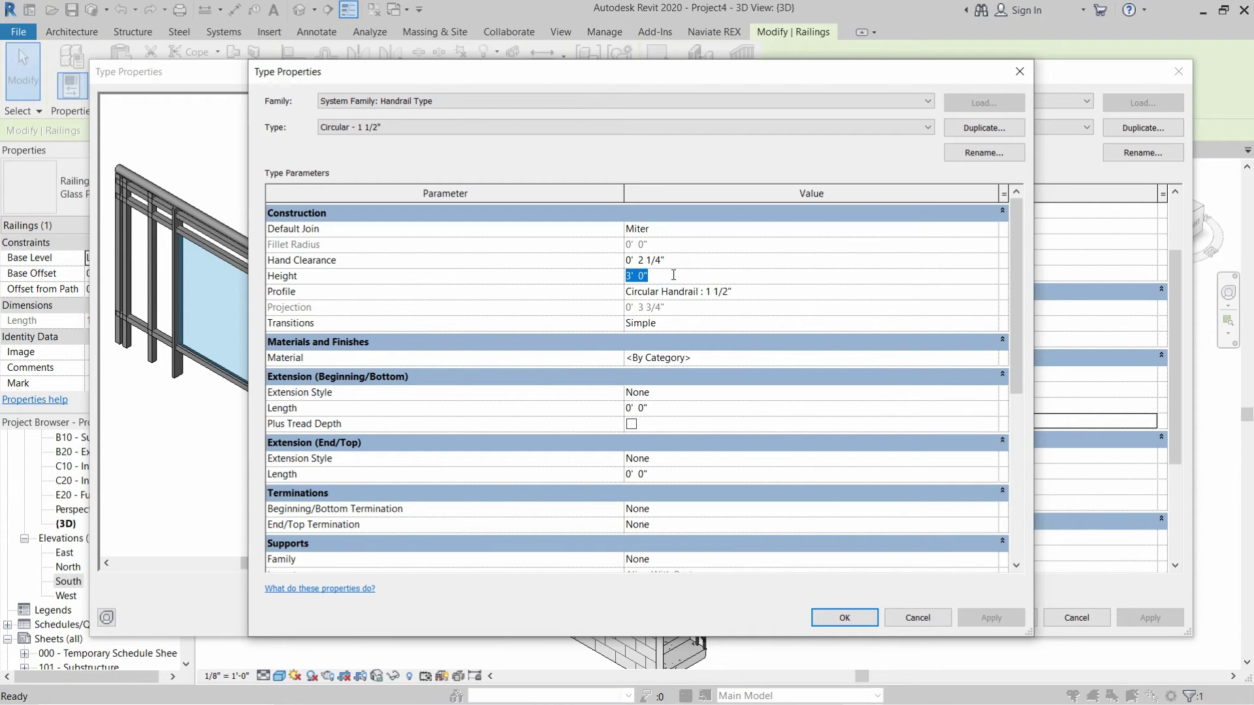
{"action": "type", "text": "2"}
{"action": "key", "text": "Return"}
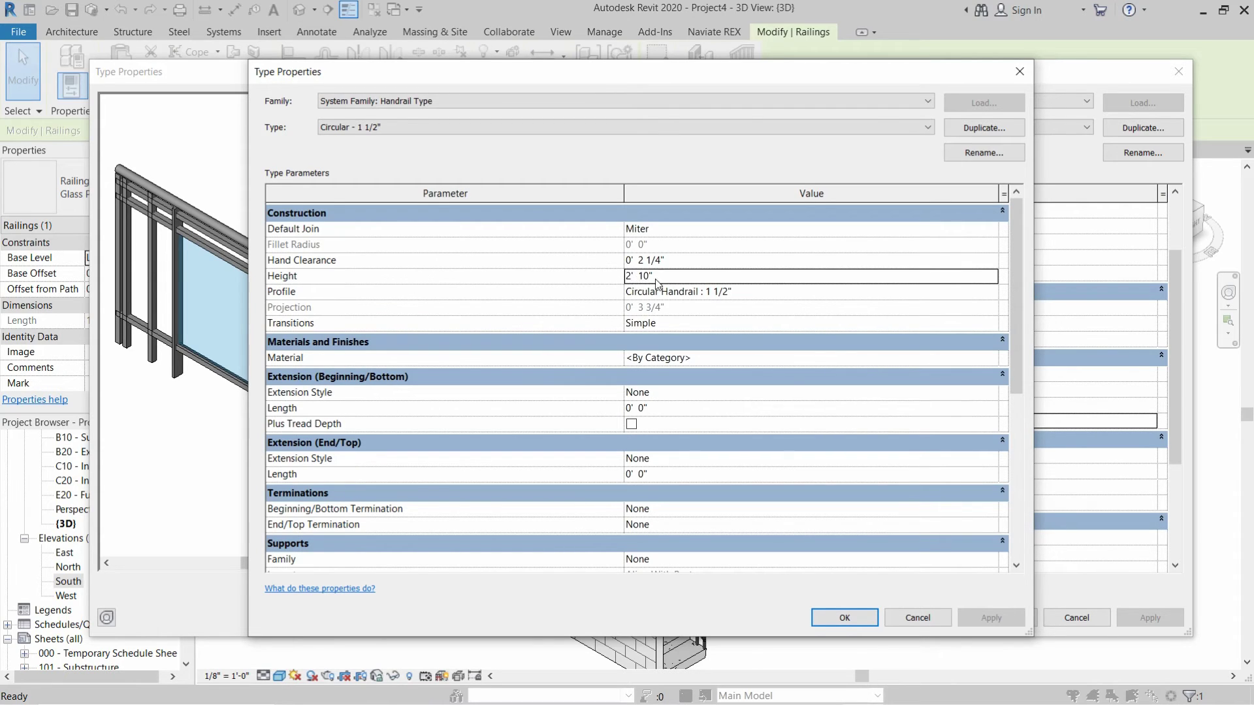
Step: Use Support - Metal - Circular brackets aligned with posts and confirm the handrail type
{"action": "scroll", "coordinate": [410, 379], "scroll_direction": "down", "scroll_amount": 3}
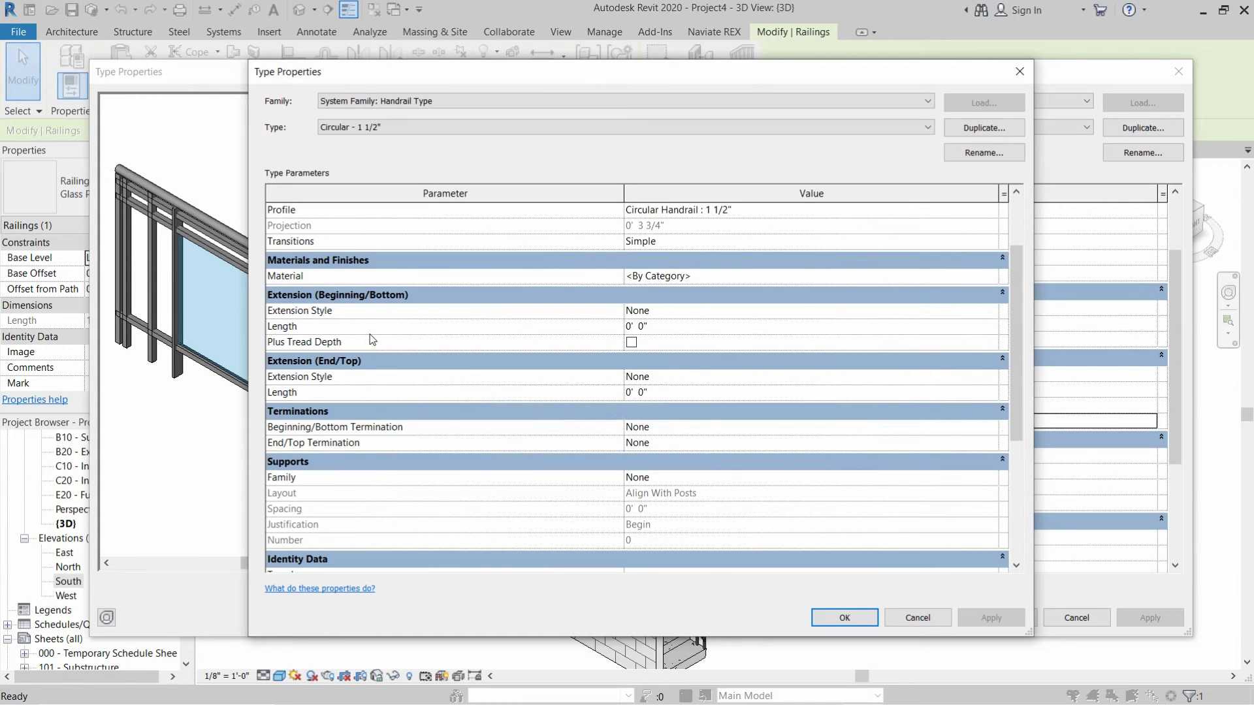
{"action": "scroll", "coordinate": [359, 346], "scroll_direction": "up", "scroll_amount": 3}
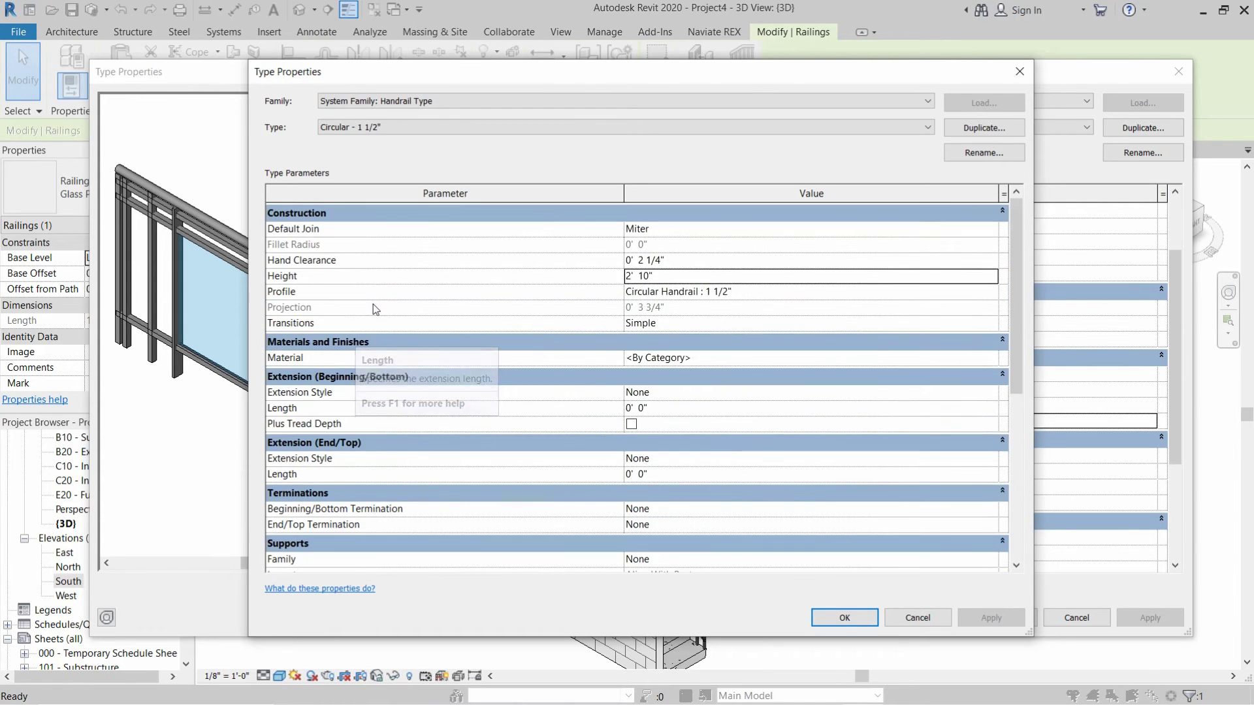
{"action": "scroll", "coordinate": [363, 351], "scroll_direction": "down", "scroll_amount": 5}
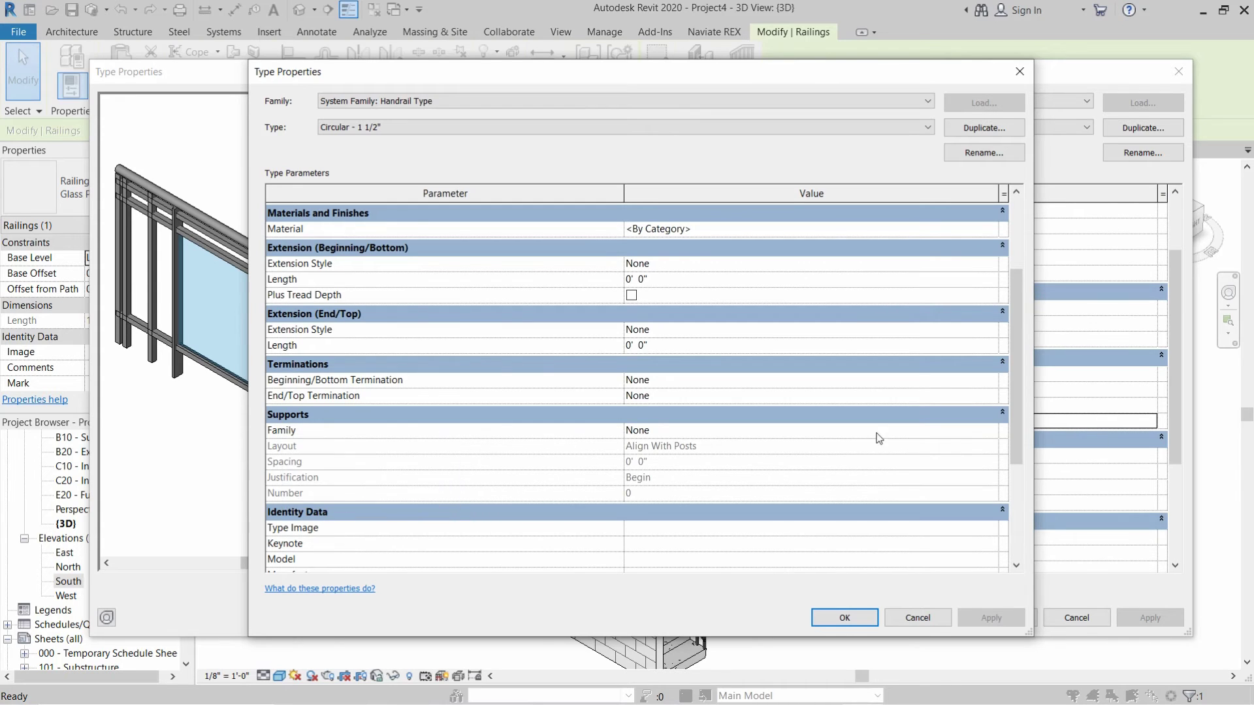
{"action": "left_click", "coordinate": [991, 431]}
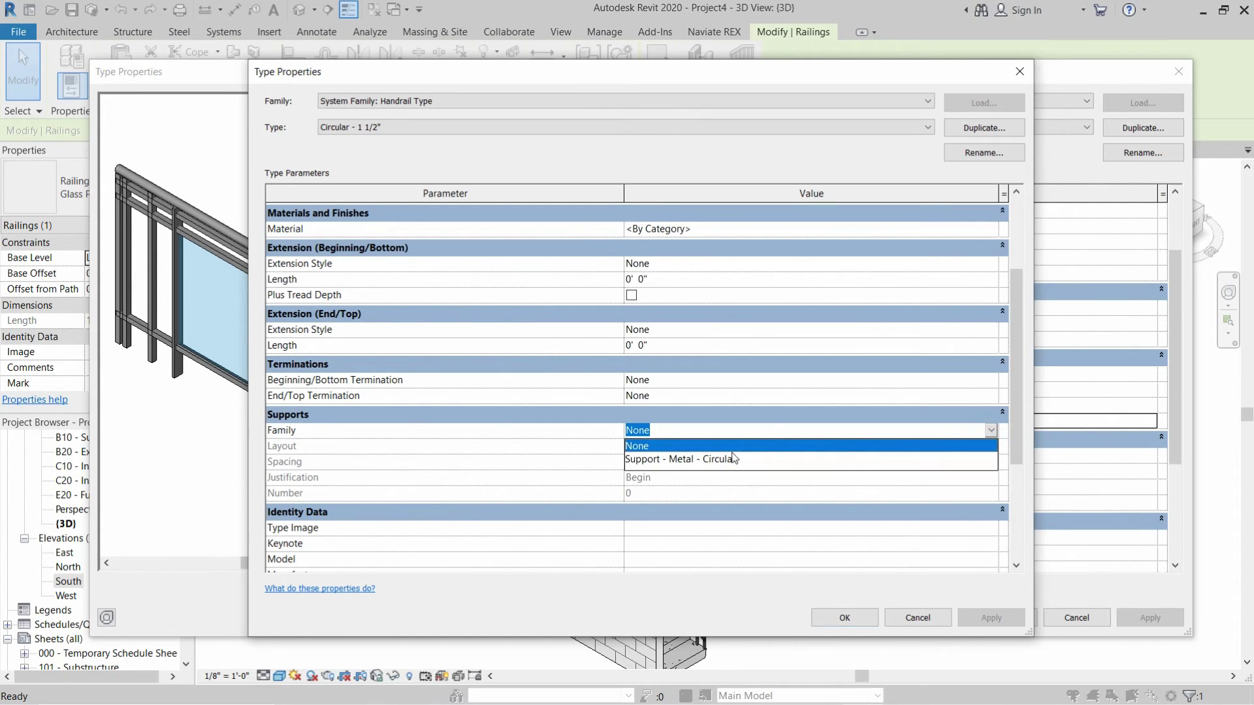
{"action": "left_click", "coordinate": [694, 459]}
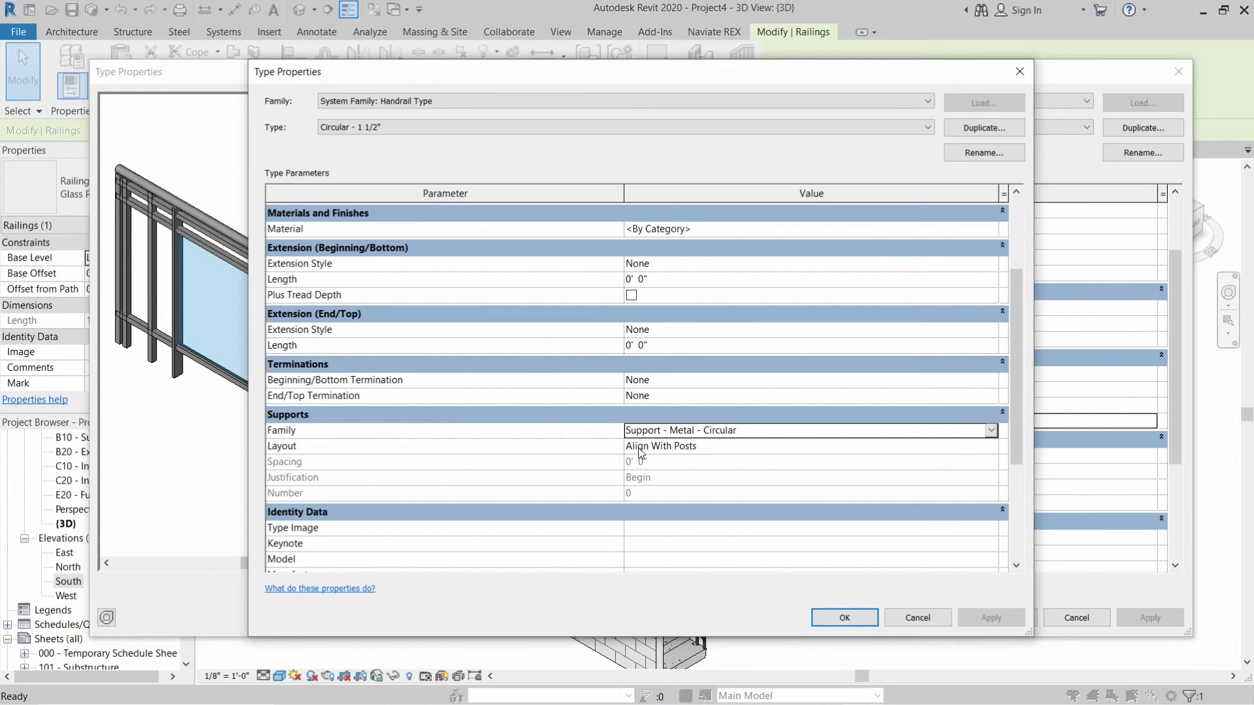
{"action": "left_click", "coordinate": [992, 448]}
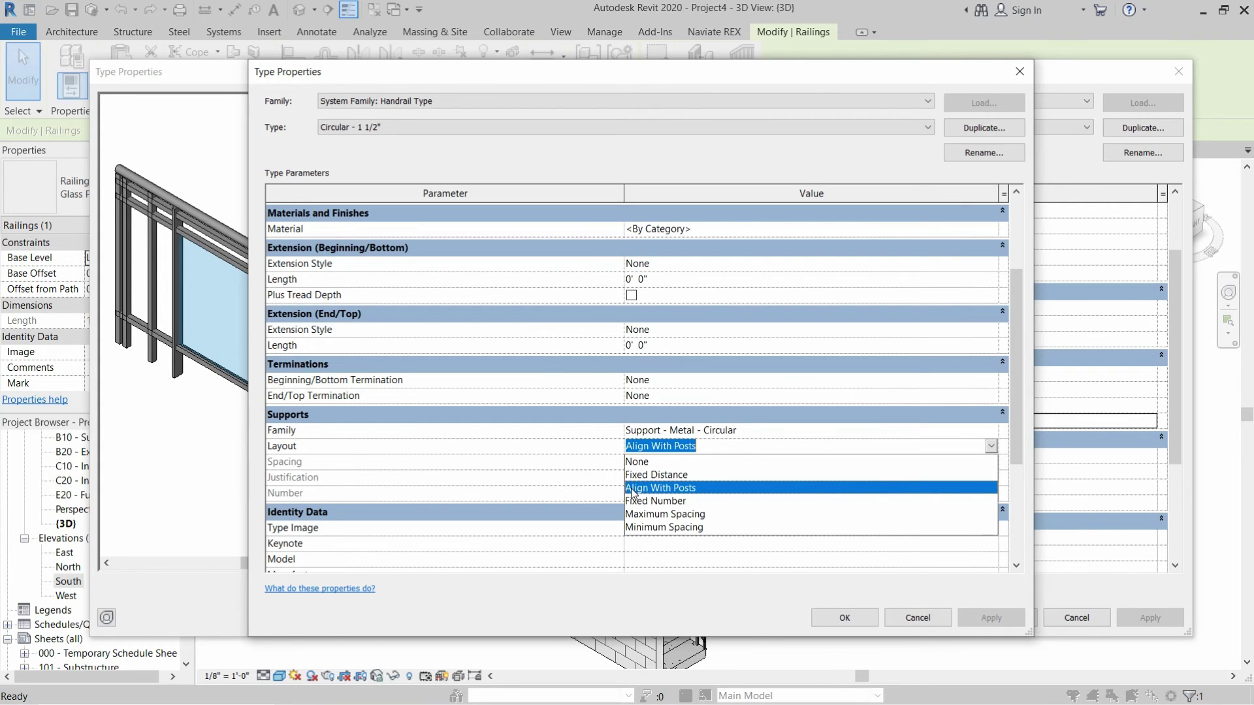
{"action": "left_click", "coordinate": [667, 489]}
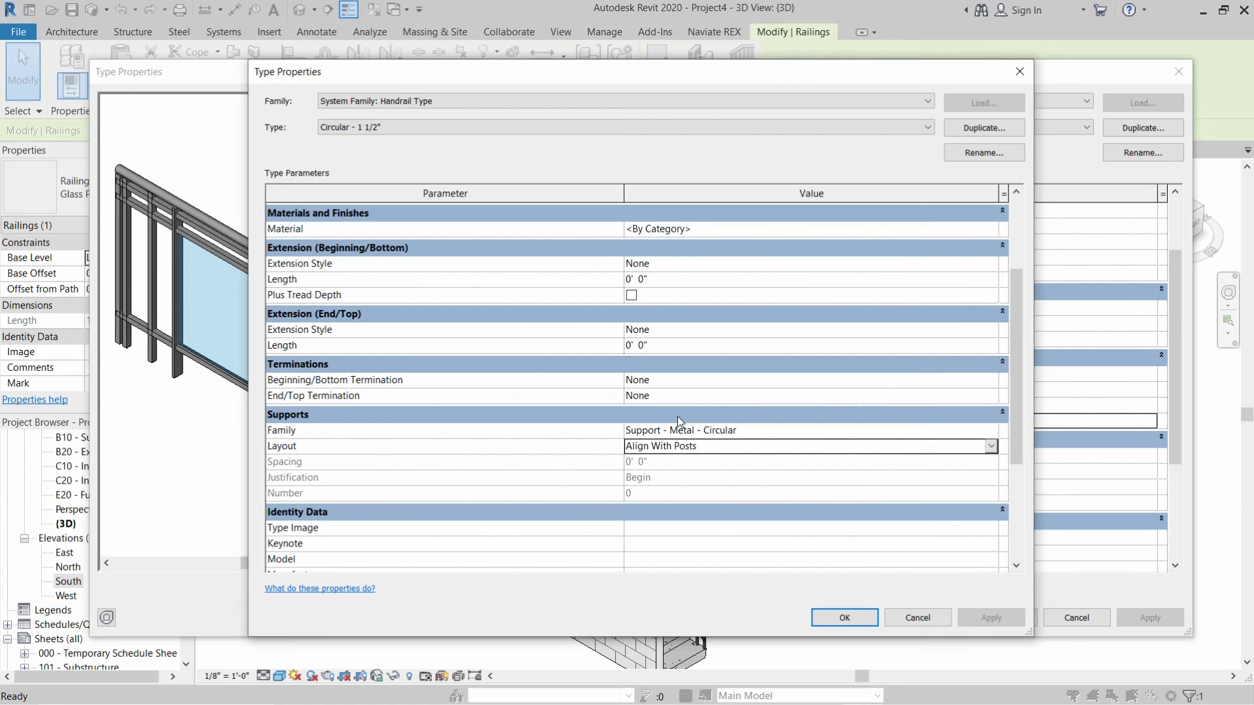
{"action": "left_click", "coordinate": [845, 618]}
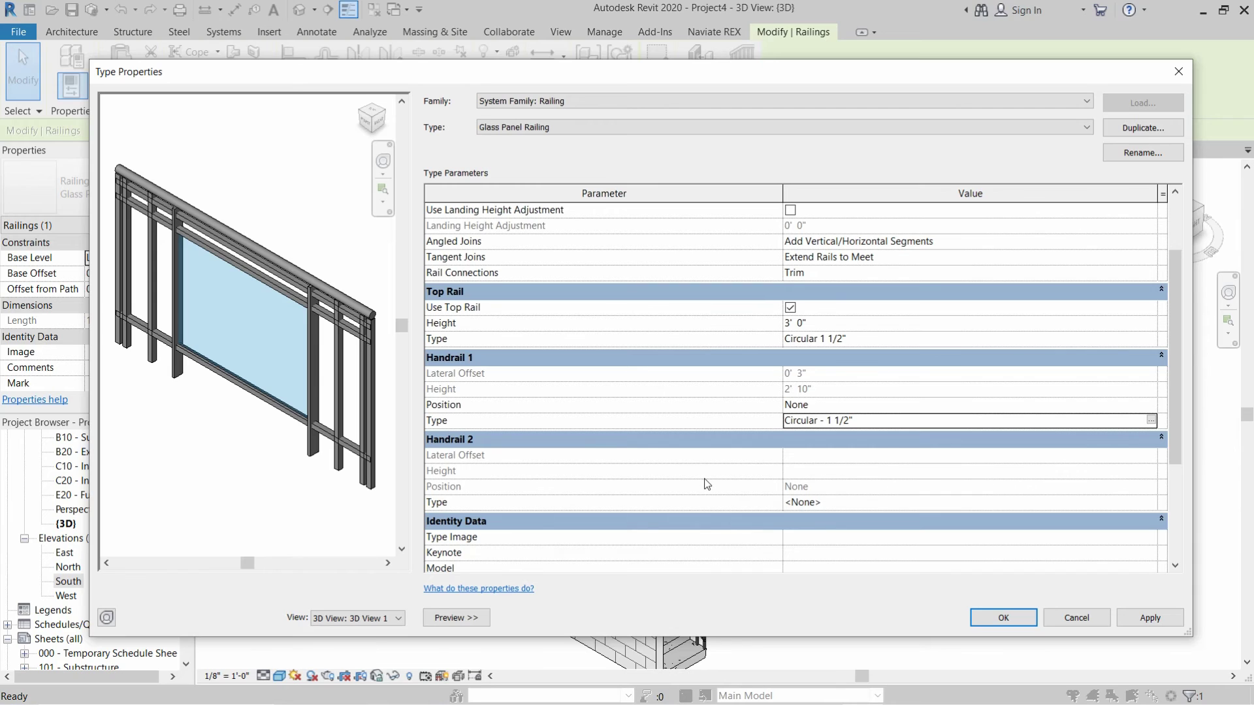
Step: Set Handrail 1 position to Right and apply, accepting the 'Cannot align the support on the posts' warning
{"action": "left_click", "coordinate": [1151, 405]}
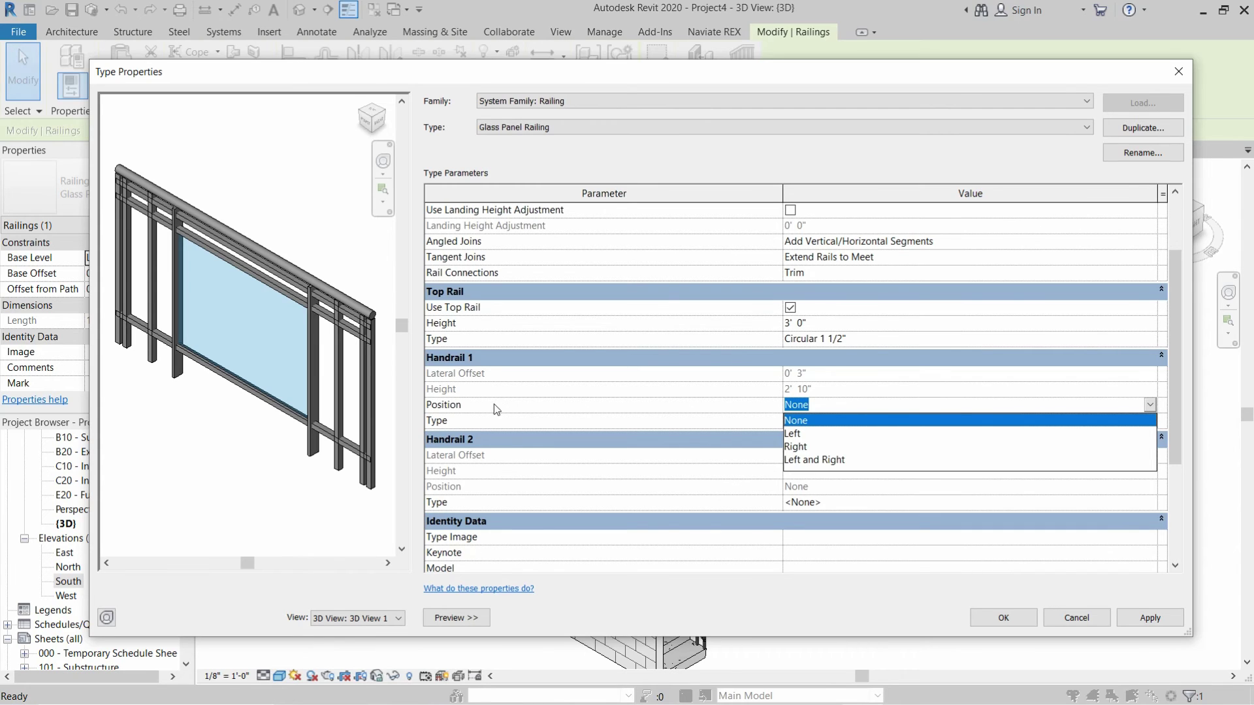
{"action": "left_click", "coordinate": [796, 447]}
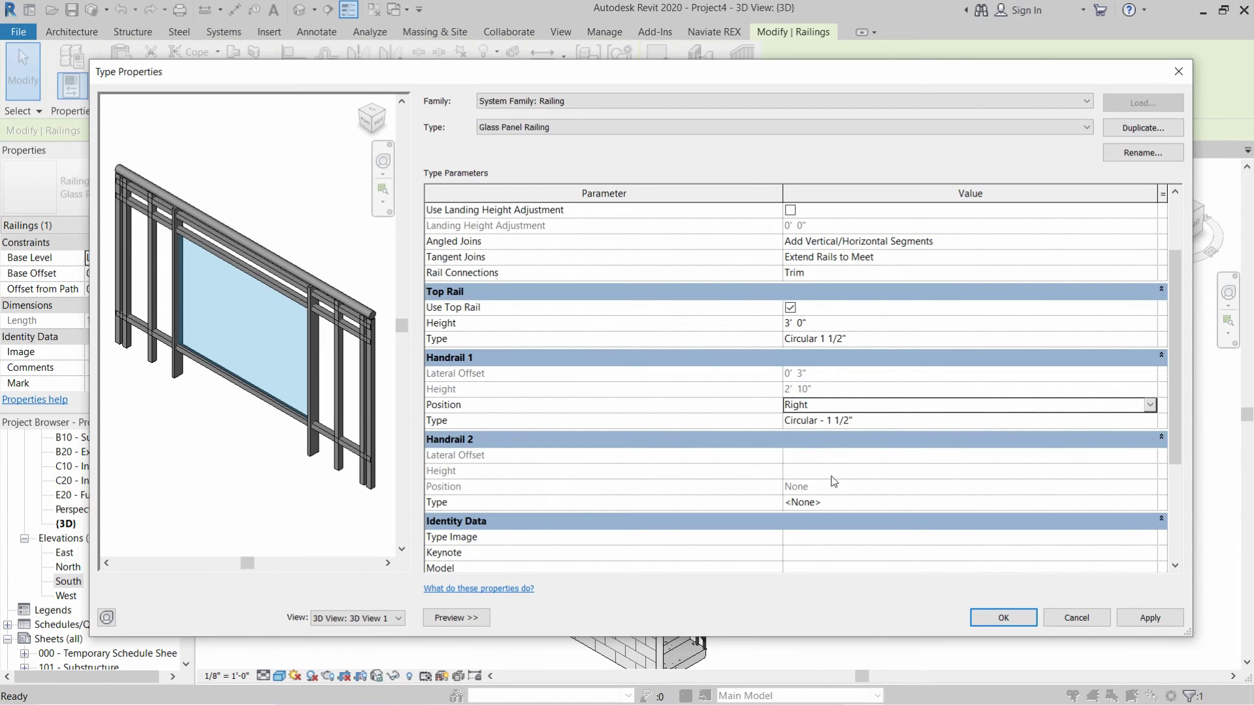
{"action": "left_click", "coordinate": [1137, 618]}
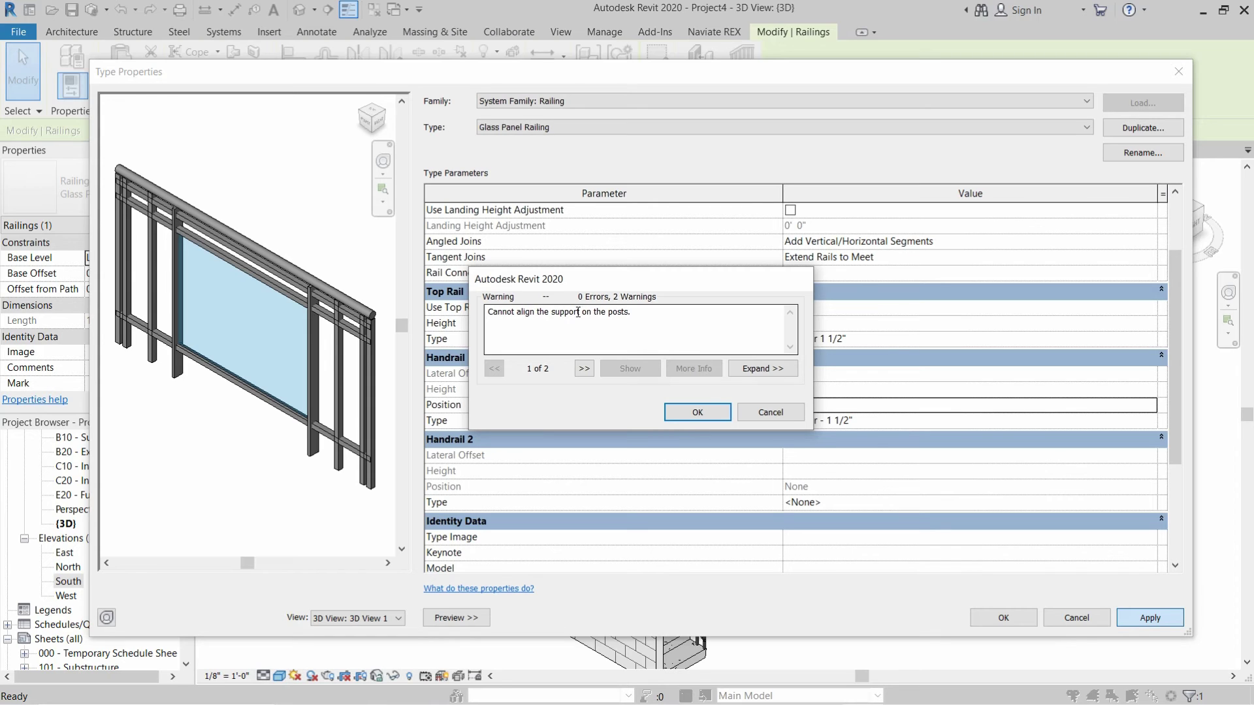
{"action": "left_click", "coordinate": [692, 413]}
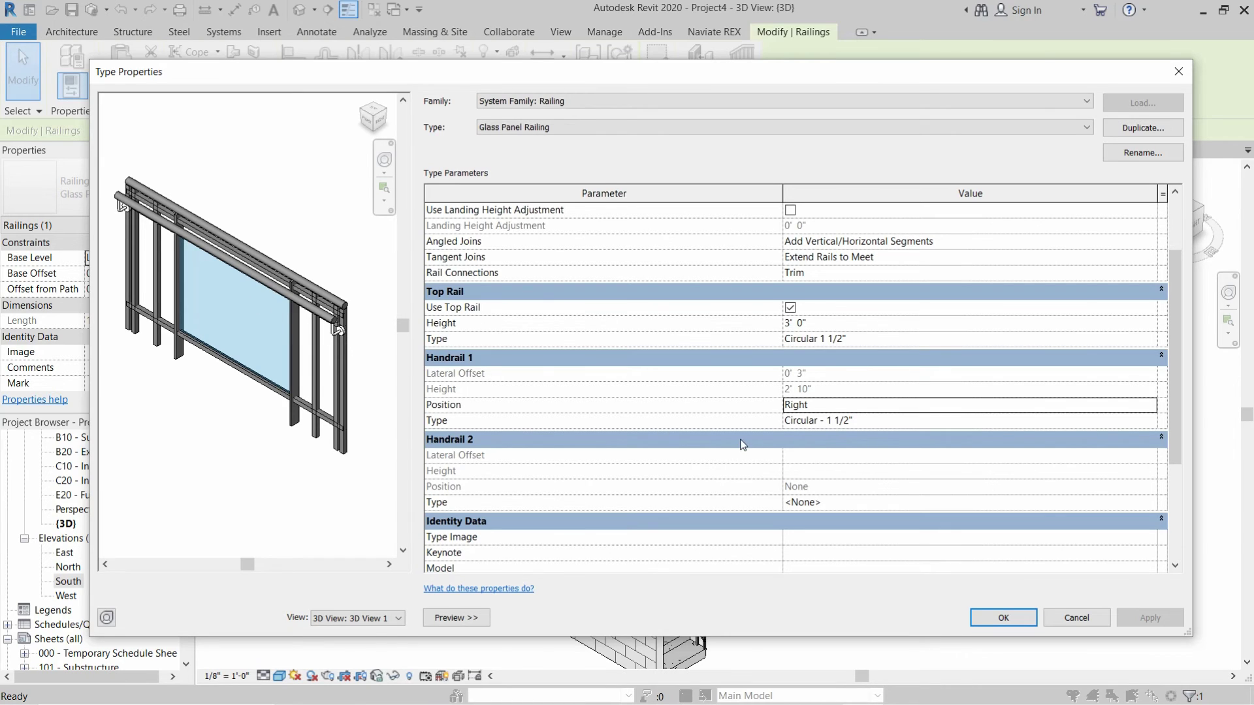
Step: Set Handrail 1's supports to a Fixed Distance layout with Center justification
{"action": "left_click", "coordinate": [1151, 422]}
{"action": "left_click", "coordinate": [1149, 421]}
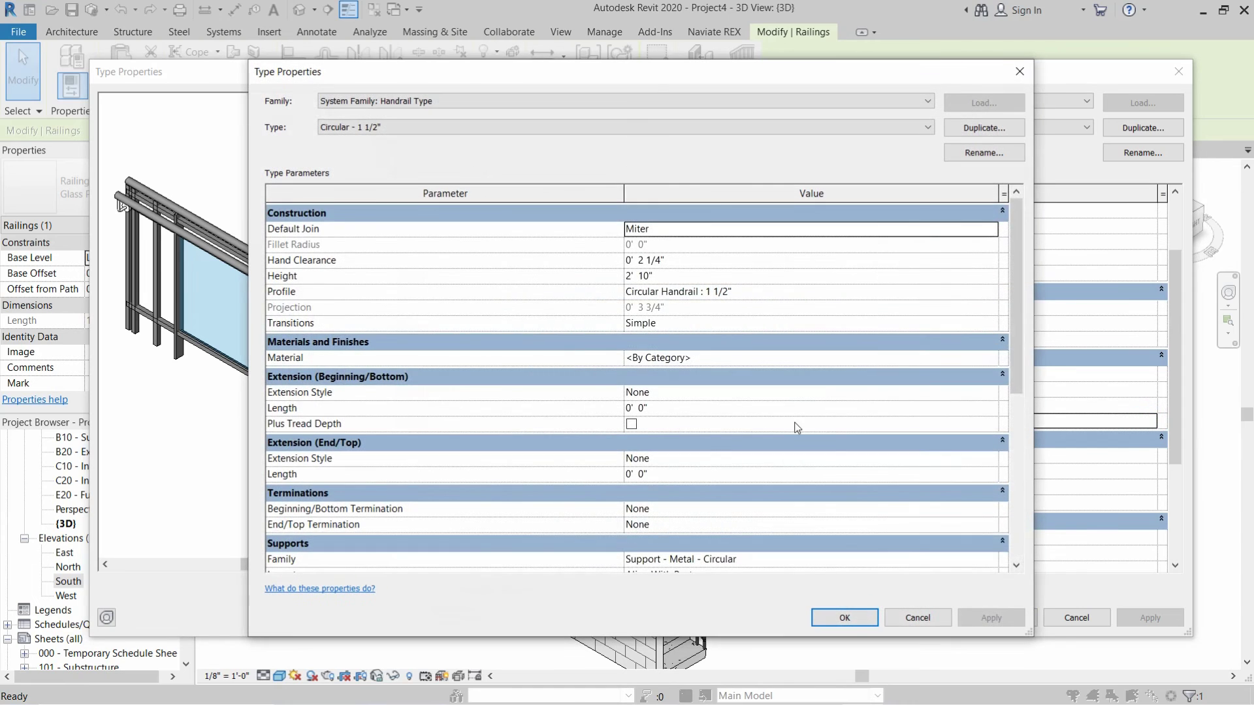
{"action": "scroll", "coordinate": [736, 428], "scroll_direction": "down", "scroll_amount": 5}
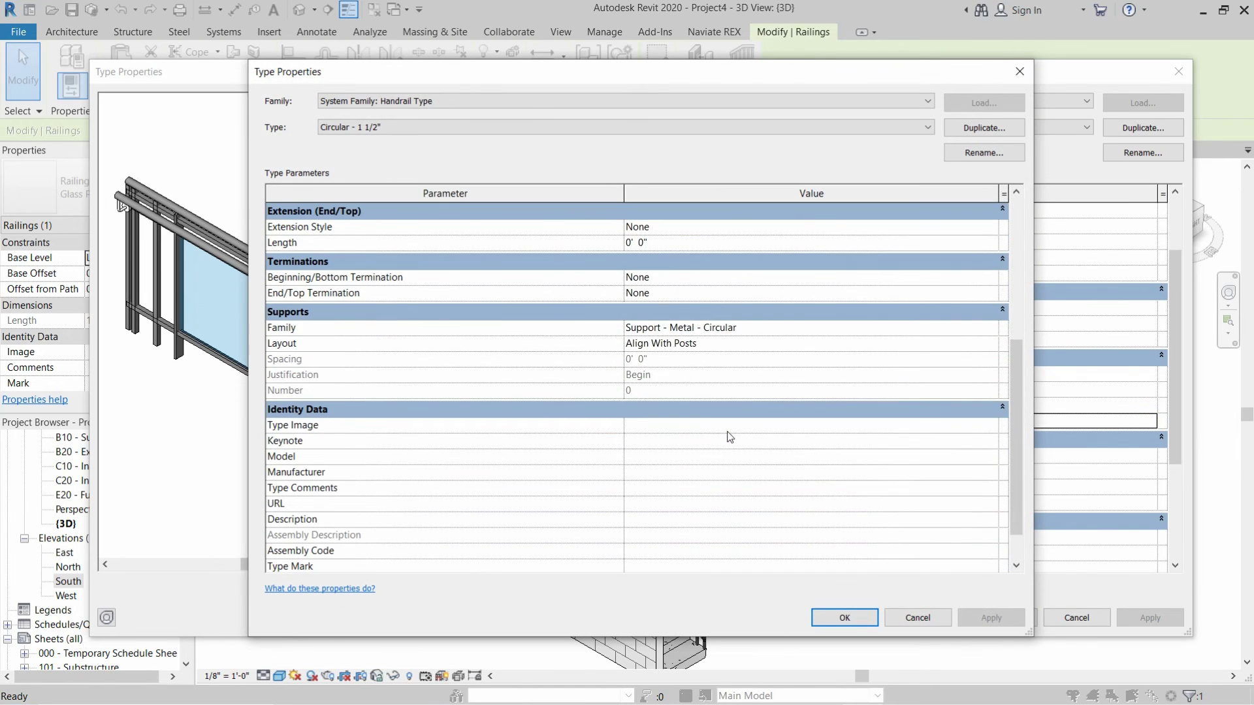
{"action": "left_click", "coordinate": [980, 346]}
{"action": "left_click", "coordinate": [990, 343]}
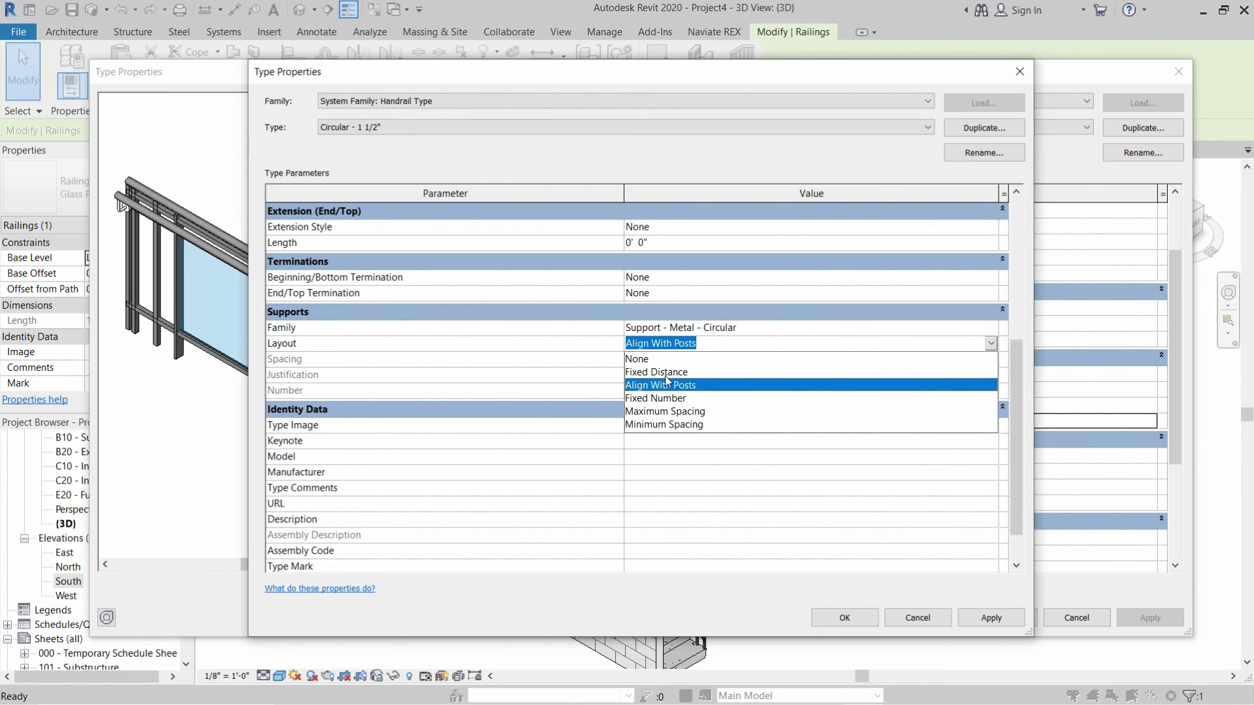
{"action": "left_click", "coordinate": [654, 373]}
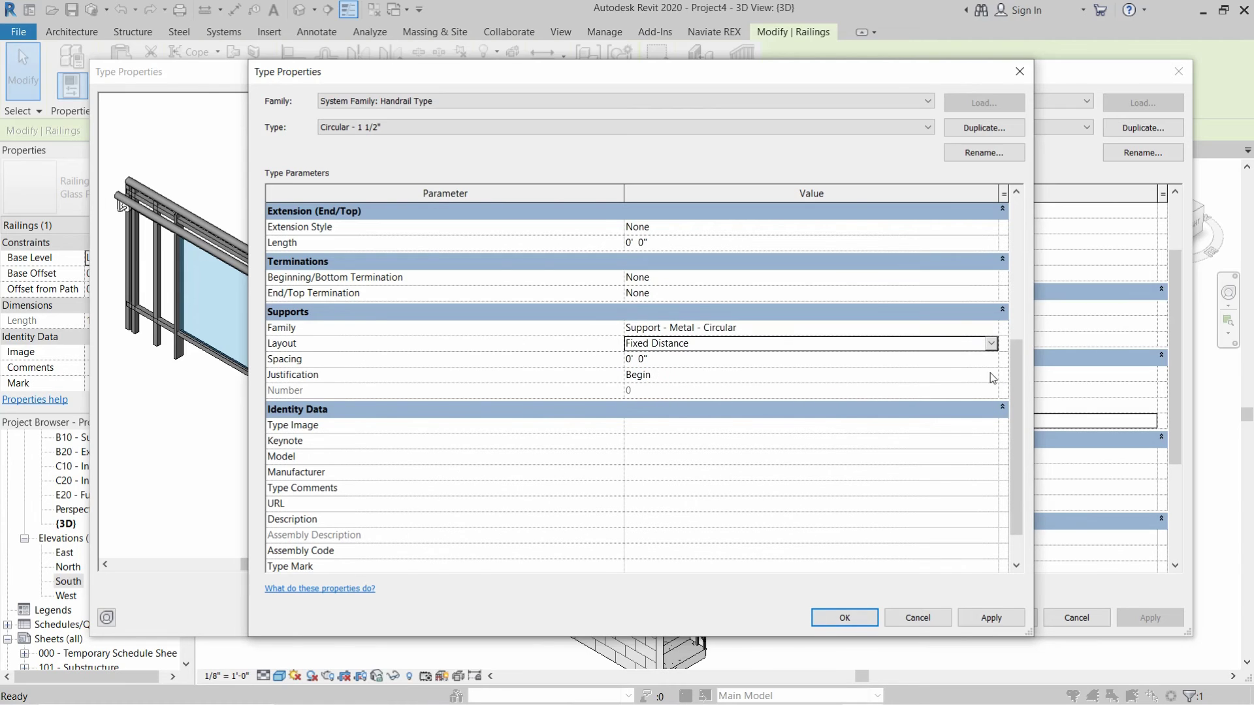
{"action": "left_click", "coordinate": [993, 377]}
{"action": "left_click", "coordinate": [674, 399]}
Step: Set the support spacing to 2' 8" and confirm the handrail type changes
{"action": "left_click", "coordinate": [652, 359]}
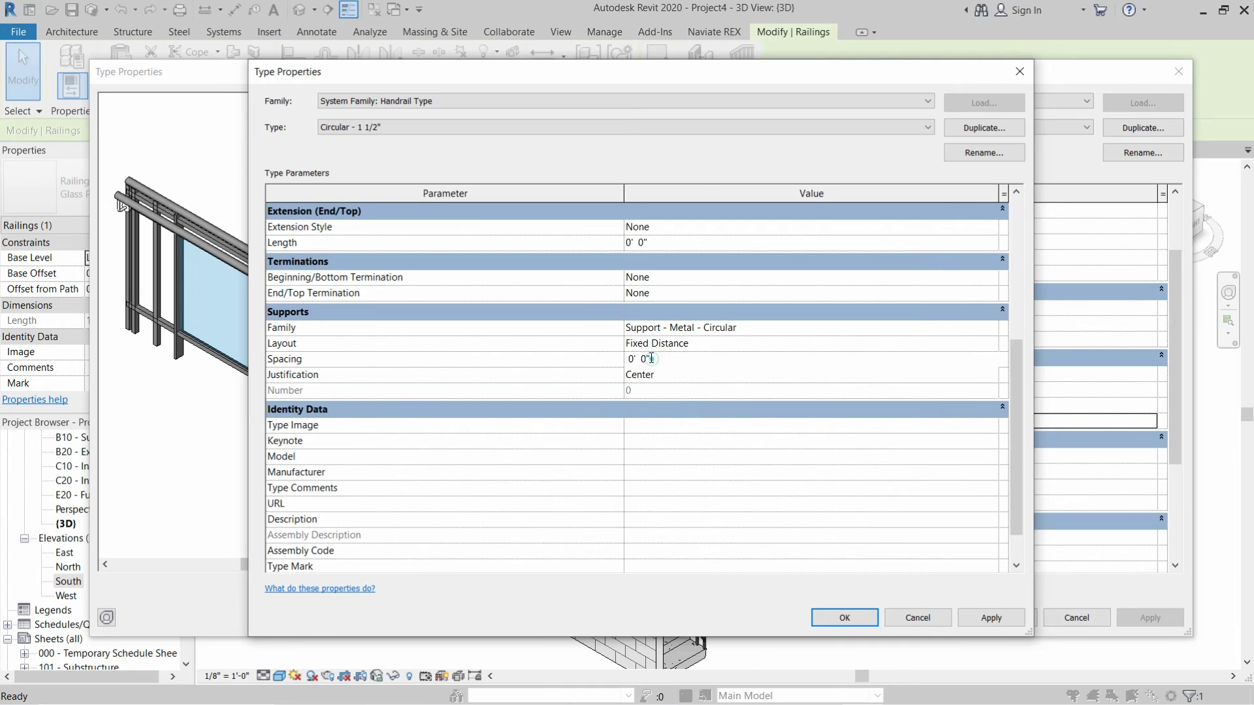
{"action": "double_click", "coordinate": [651, 359]}
{"action": "type", "text": "2'8"}
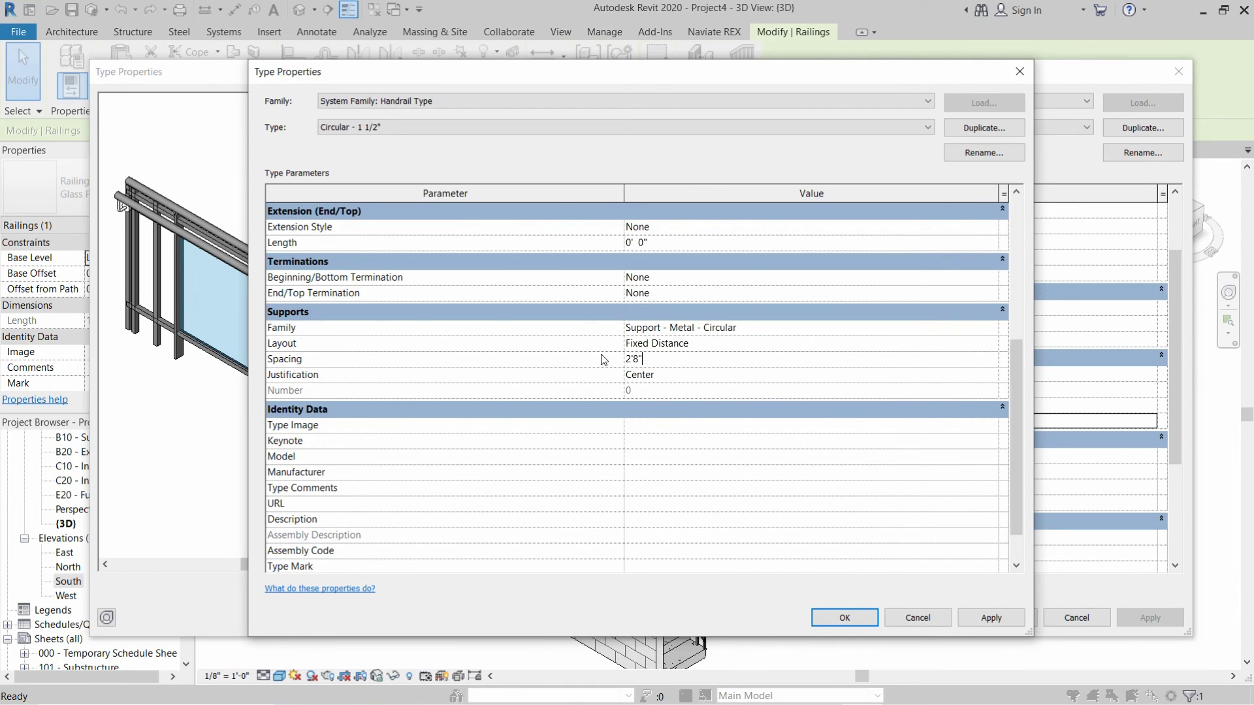
{"action": "key", "text": "Return"}
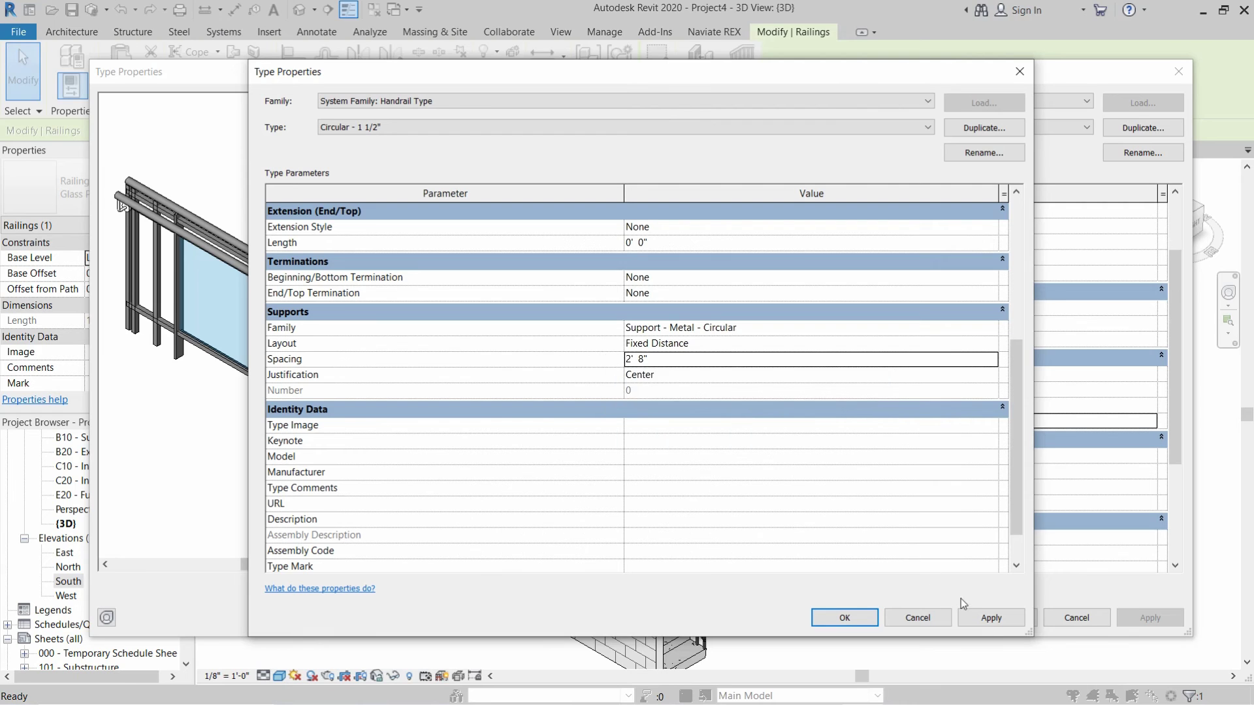
{"action": "left_click", "coordinate": [987, 620]}
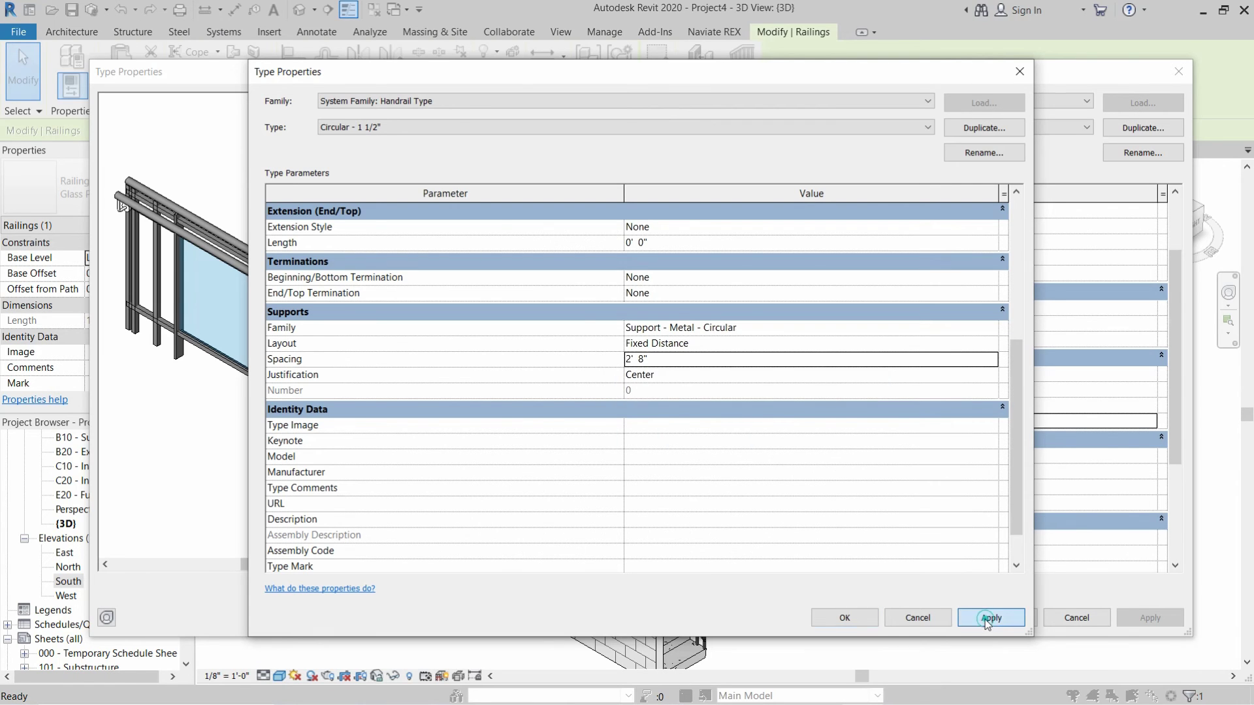
{"action": "left_click", "coordinate": [837, 619]}
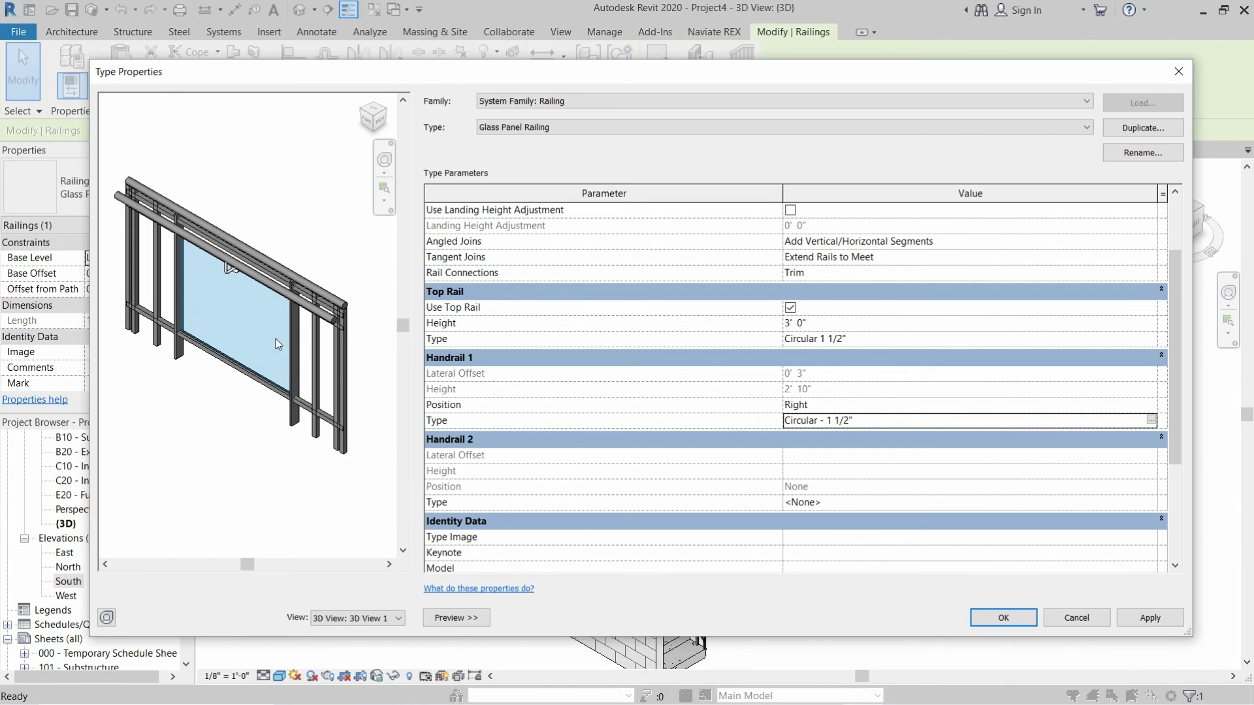
Step: Reopen the Circular - 1 1/2" handrail type properties from Handrail 1 in the railing type
{"action": "scroll", "coordinate": [274, 288], "scroll_direction": "up", "scroll_amount": 1}
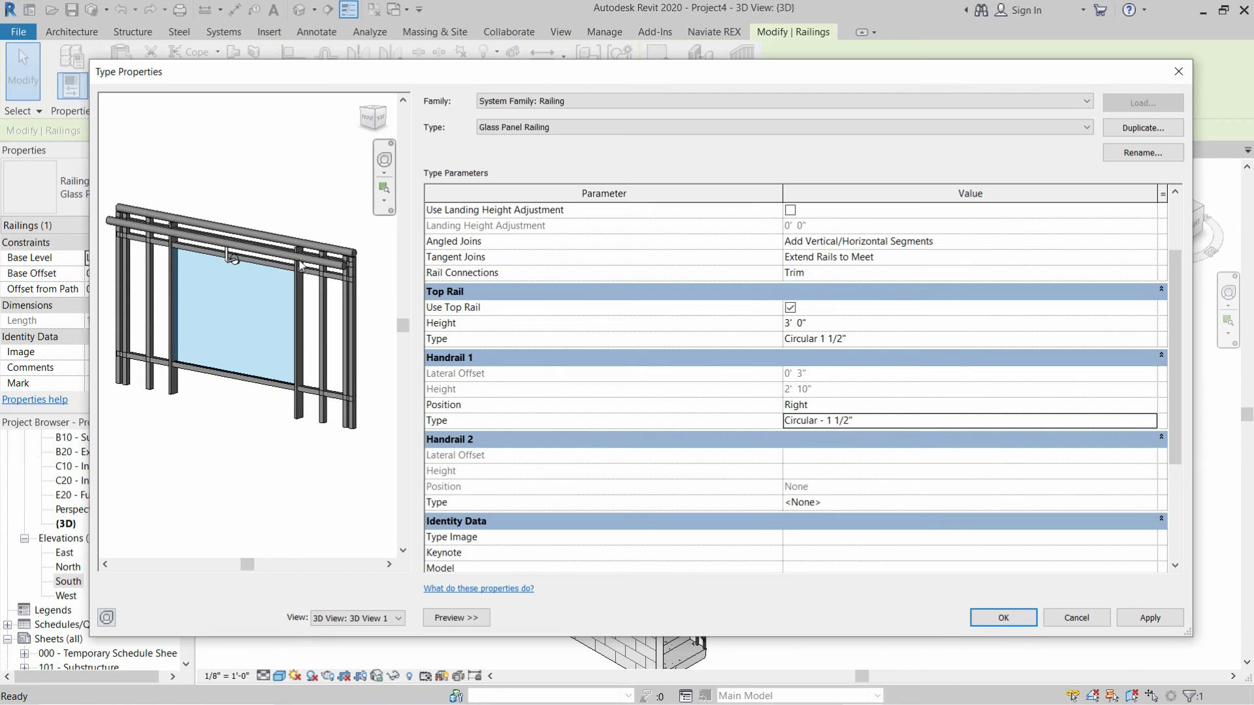
{"action": "scroll", "coordinate": [219, 254], "scroll_direction": "up", "scroll_amount": 2}
{"action": "scroll", "coordinate": [220, 255], "scroll_direction": "up", "scroll_amount": 5}
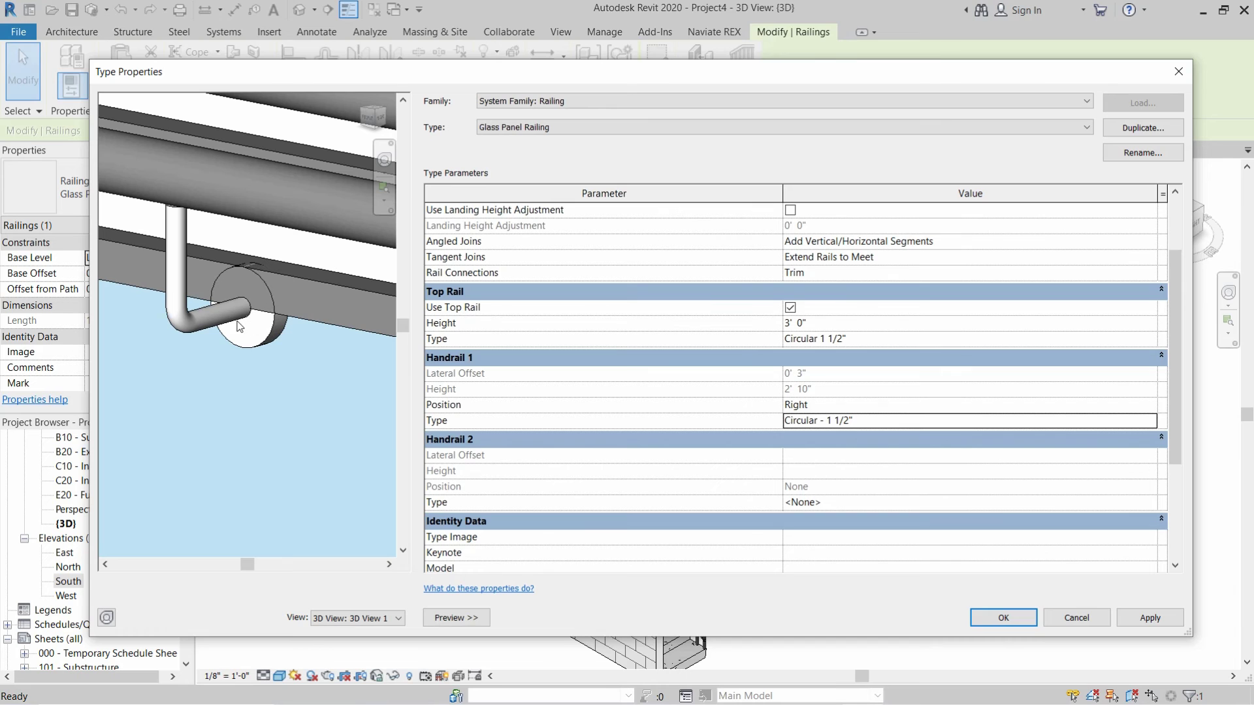
{"action": "scroll", "coordinate": [793, 352], "scroll_direction": "up", "scroll_amount": 3}
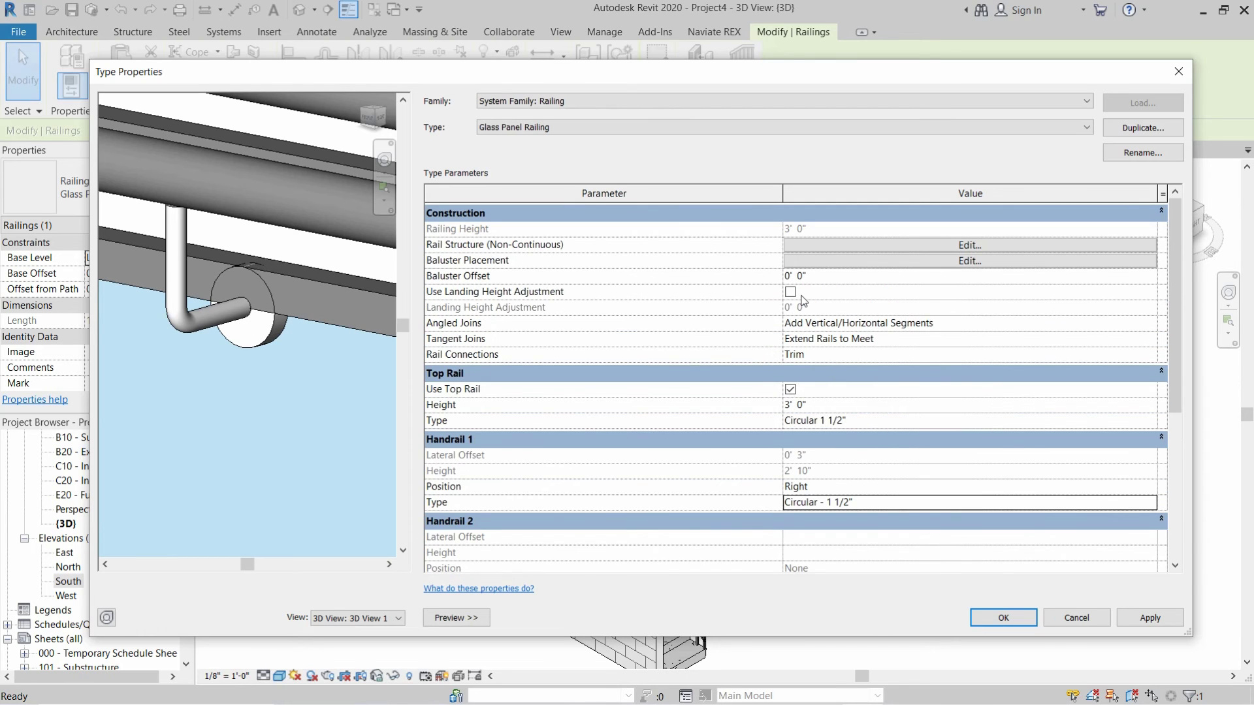
{"action": "scroll", "coordinate": [761, 379], "scroll_direction": "down", "scroll_amount": 2}
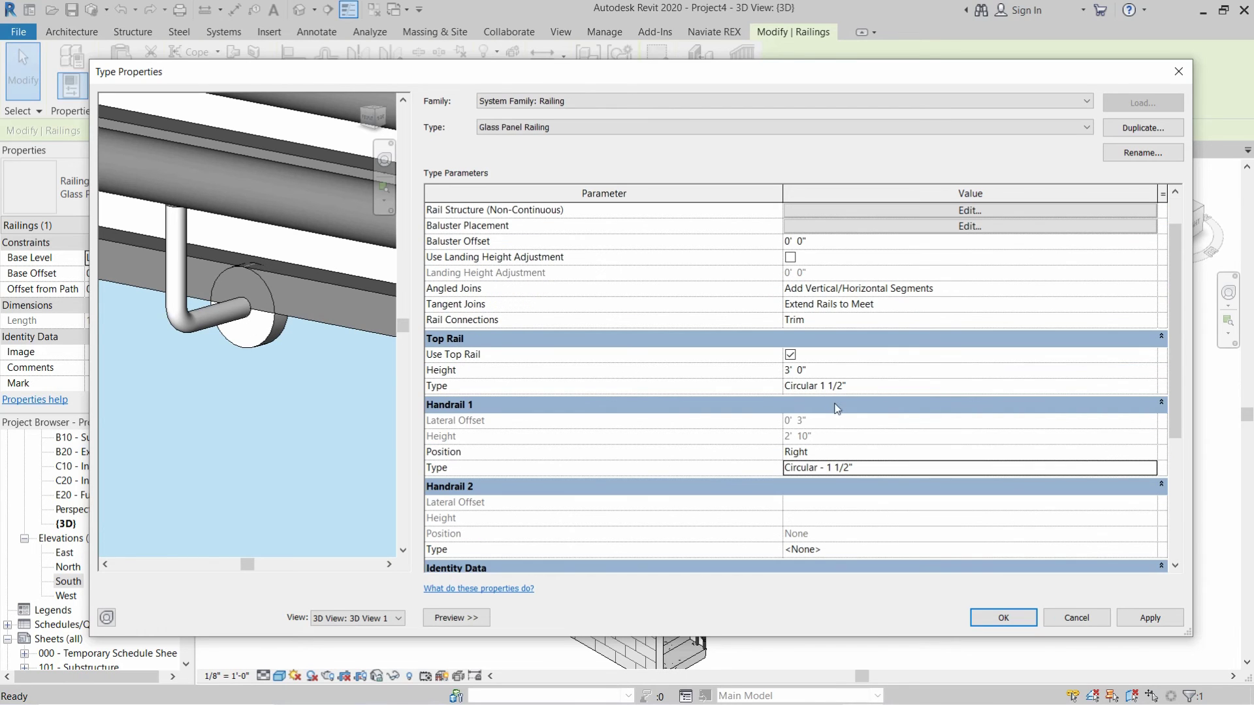
{"action": "left_click", "coordinate": [1151, 469]}
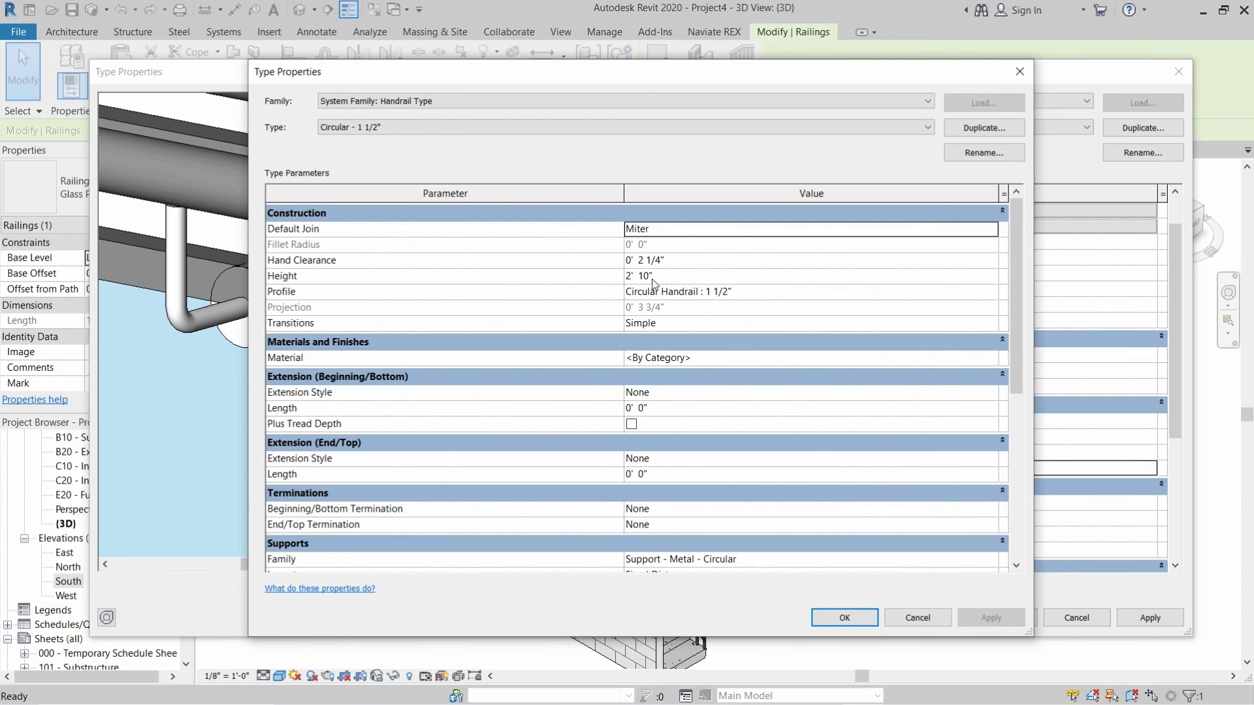
Step: Change the Circular - 1 1/2" handrail height to 2' 10 1/2"
{"action": "left_click", "coordinate": [648, 276]}
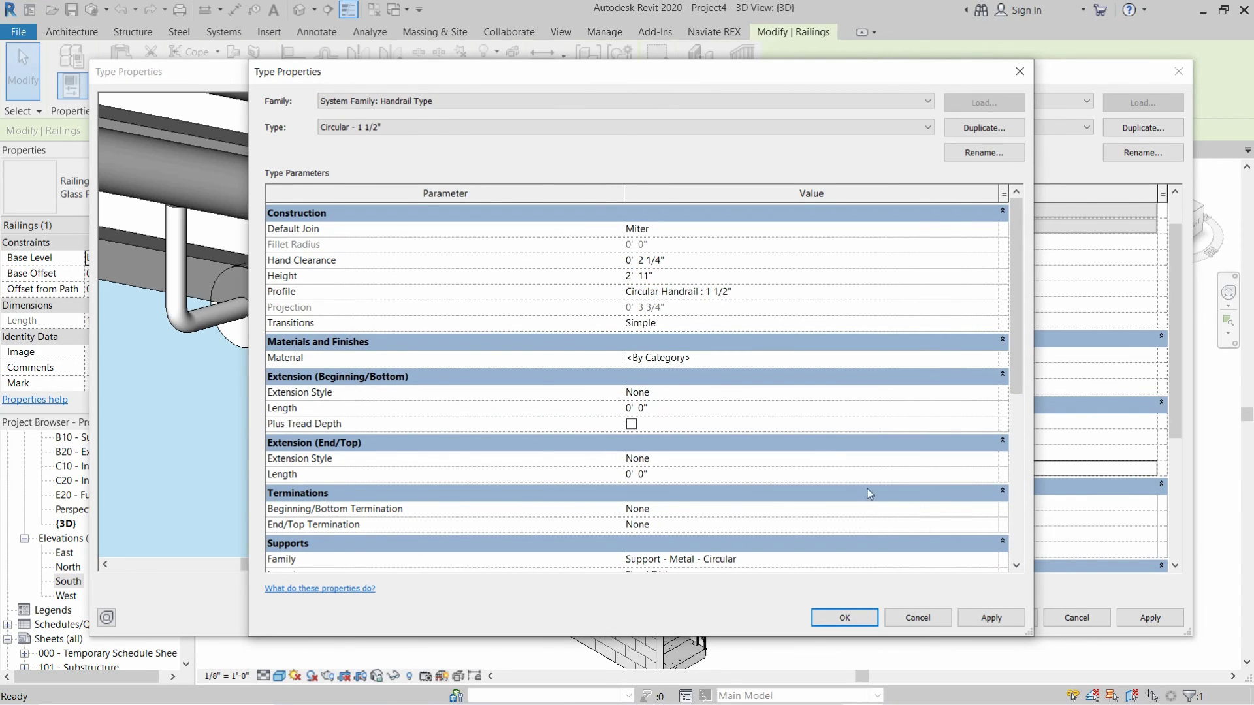
{"action": "left_click", "coordinate": [977, 617]}
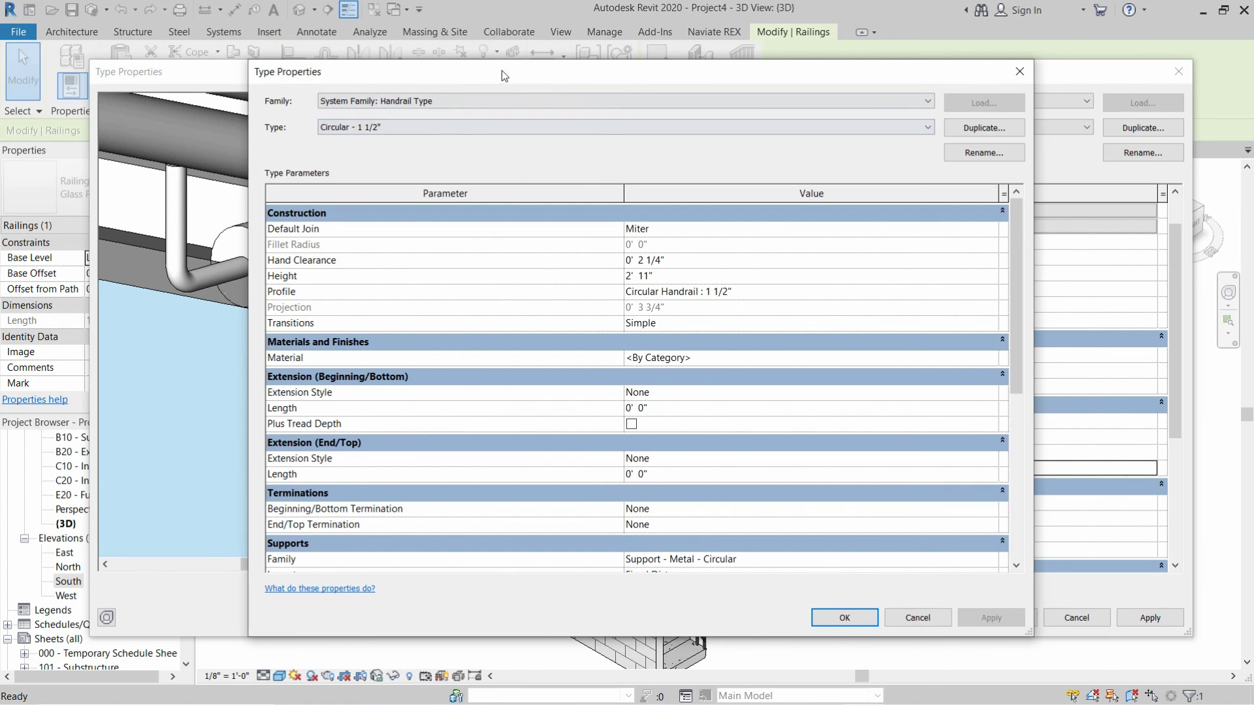
{"action": "left_click_drag", "start_coordinate": [504, 76], "coordinate": [626, 85]}
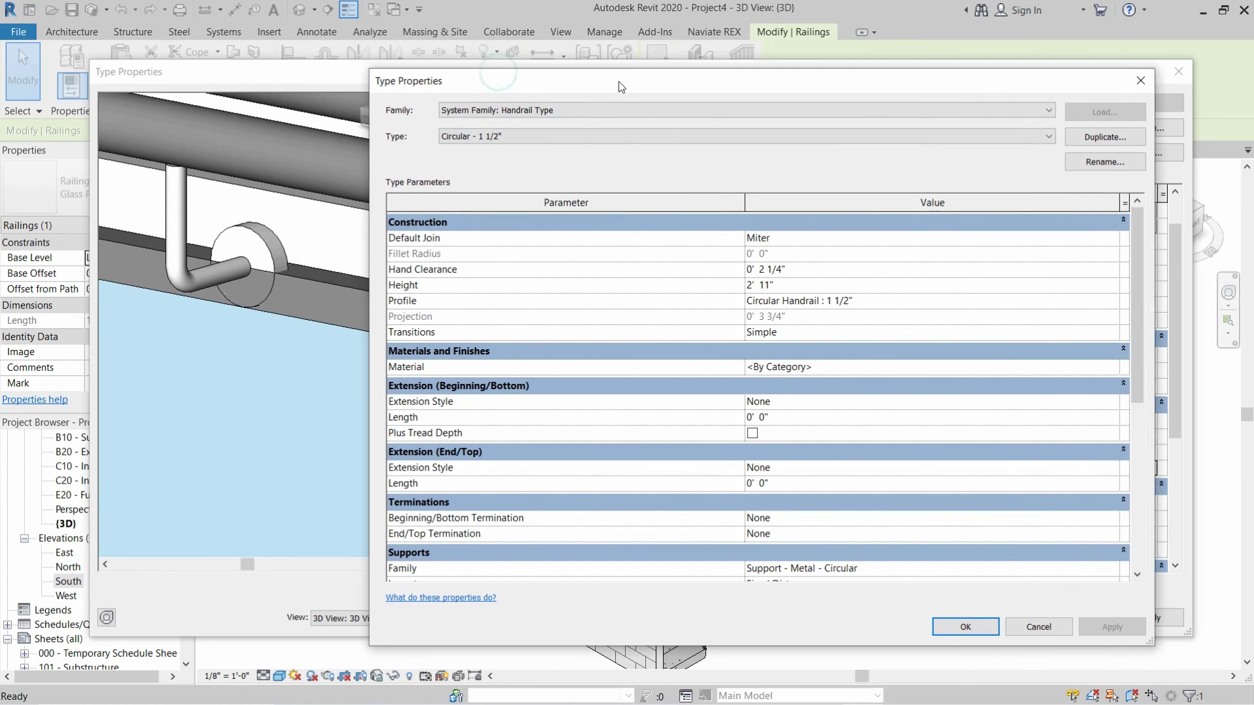
{"action": "left_click", "coordinate": [773, 288]}
{"action": "key", "text": "BackSpace"}
{"action": "type", "text": "0"}
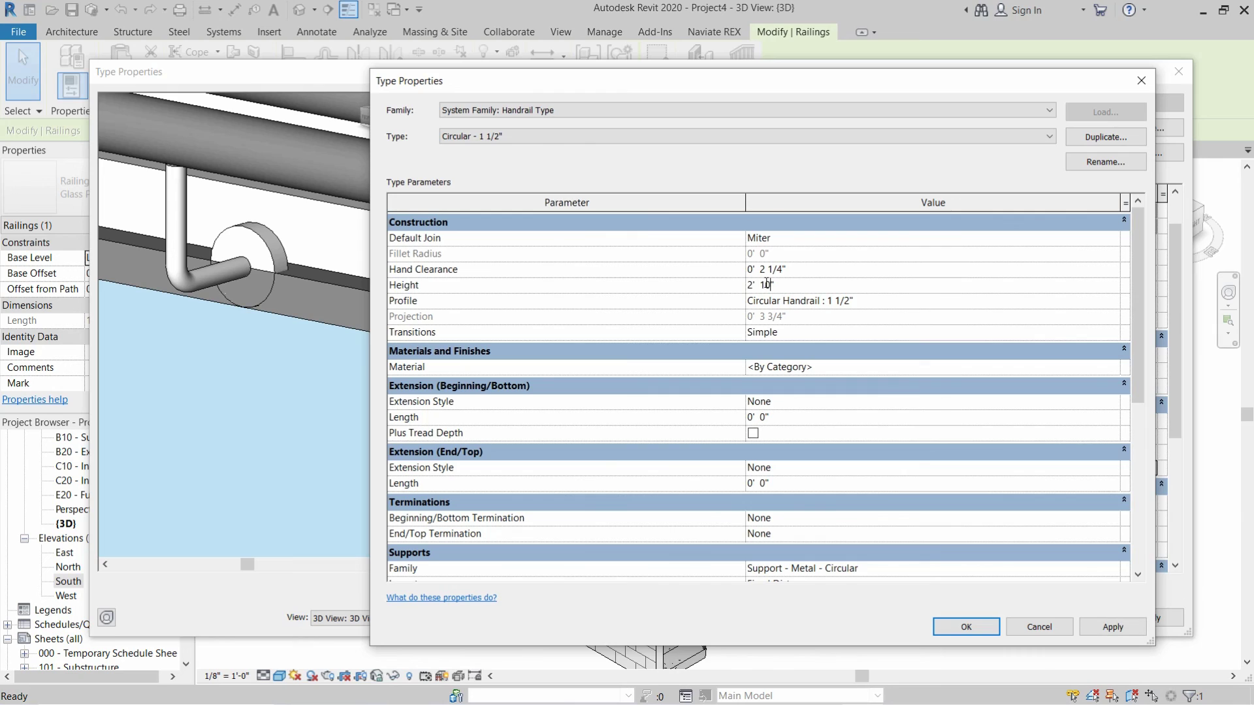
{"action": "type", "text": ".5"}
{"action": "key", "text": "Return"}
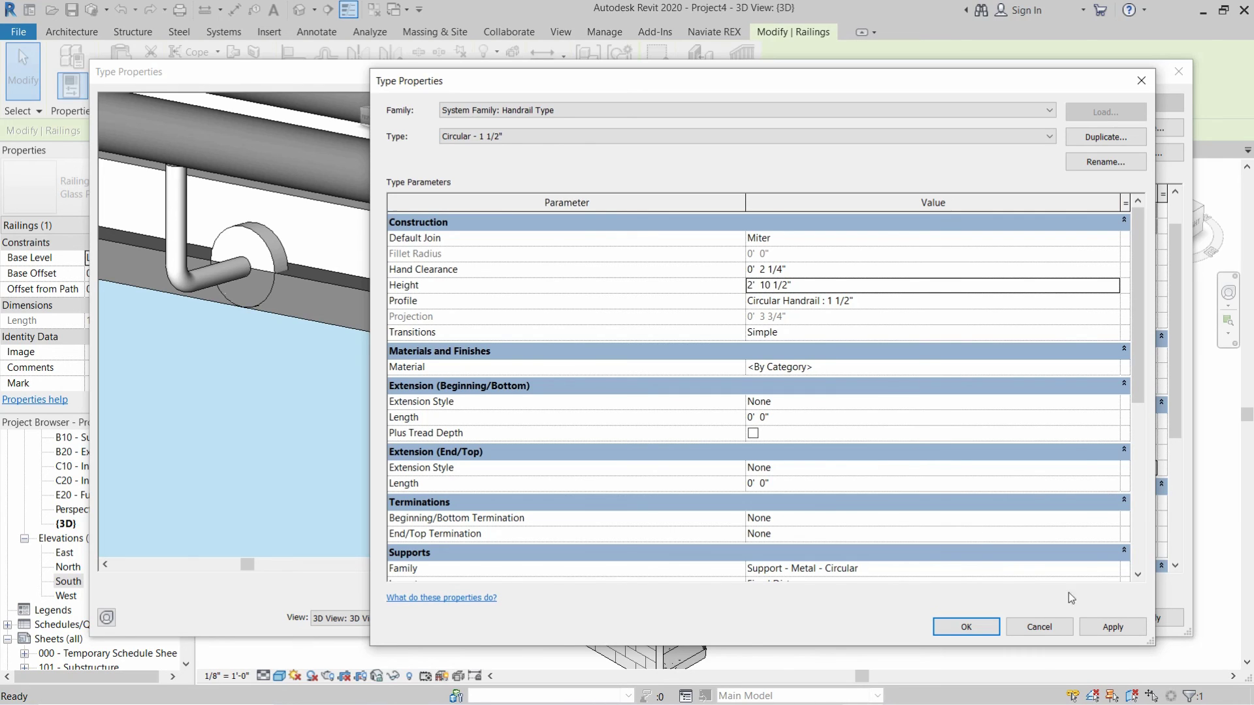
Step: Apply the new height and close the handrail and Glass Panel Railing type properties
{"action": "left_click", "coordinate": [1126, 627]}
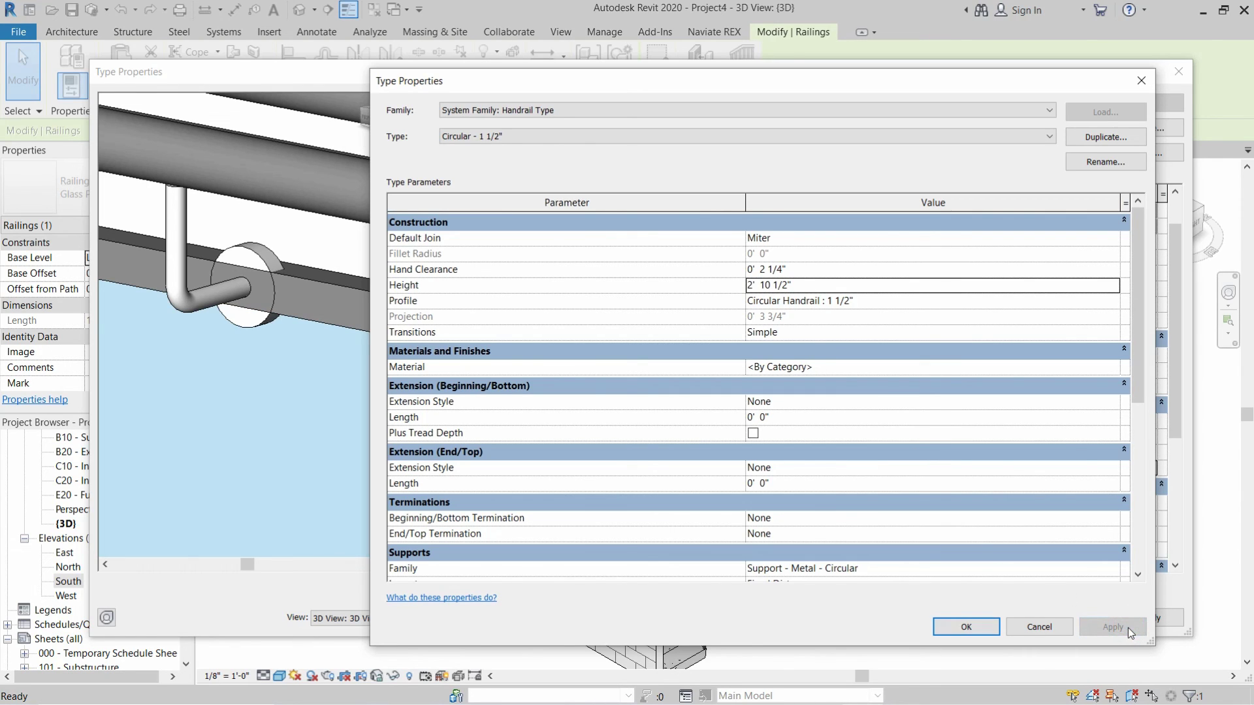
{"action": "left_click", "coordinate": [978, 627]}
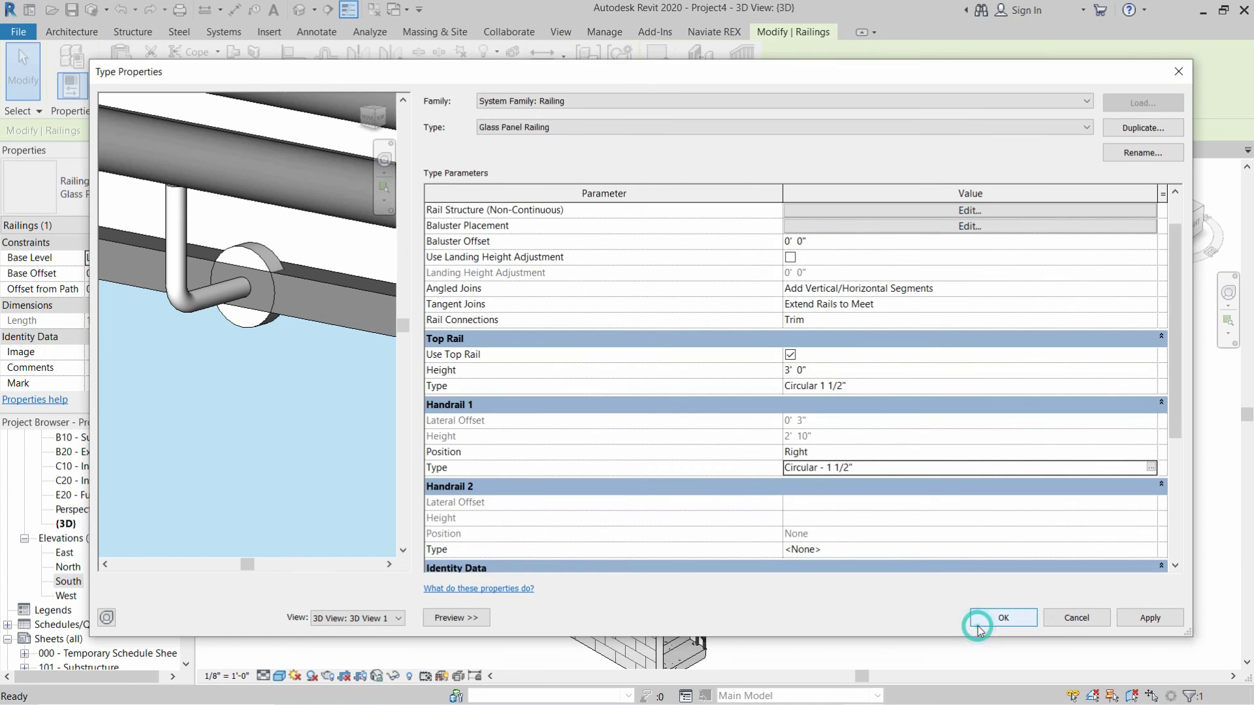
{"action": "left_click", "coordinate": [1138, 618]}
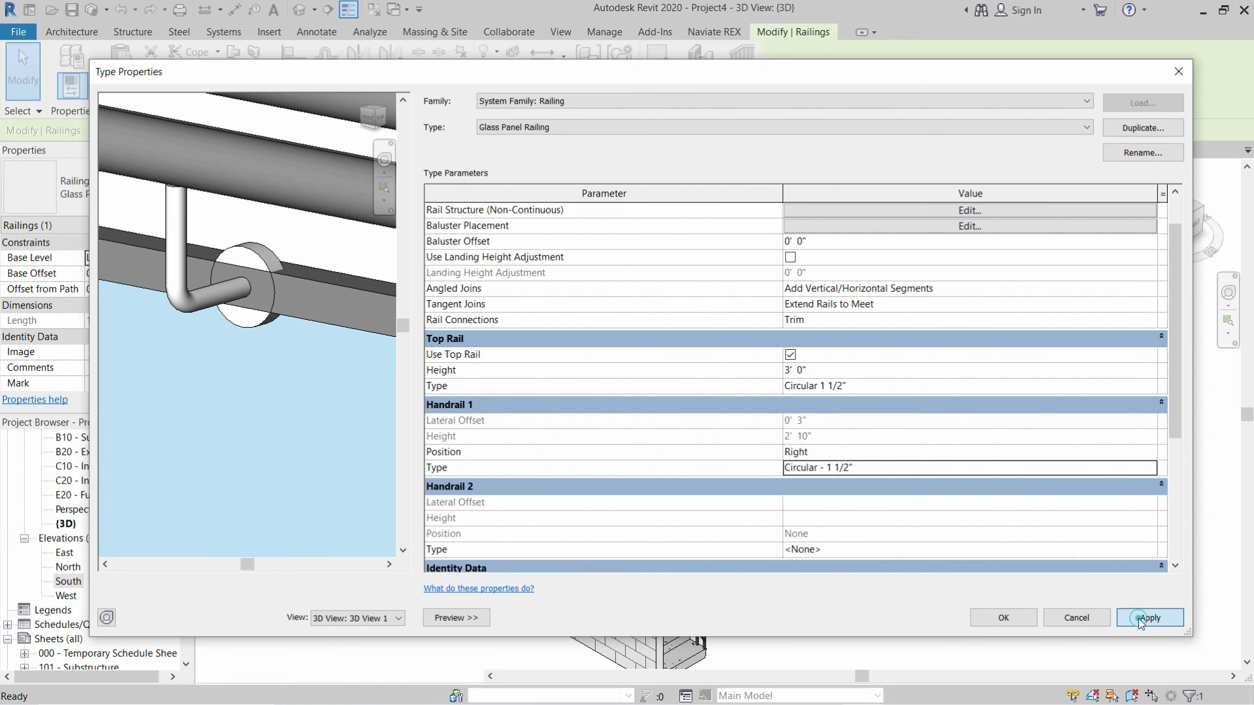
{"action": "left_click", "coordinate": [1019, 617]}
Step: Inspect the handrail brackets around the stair and landing, then select the stair's glass railing
{"action": "left_click", "coordinate": [809, 582]}
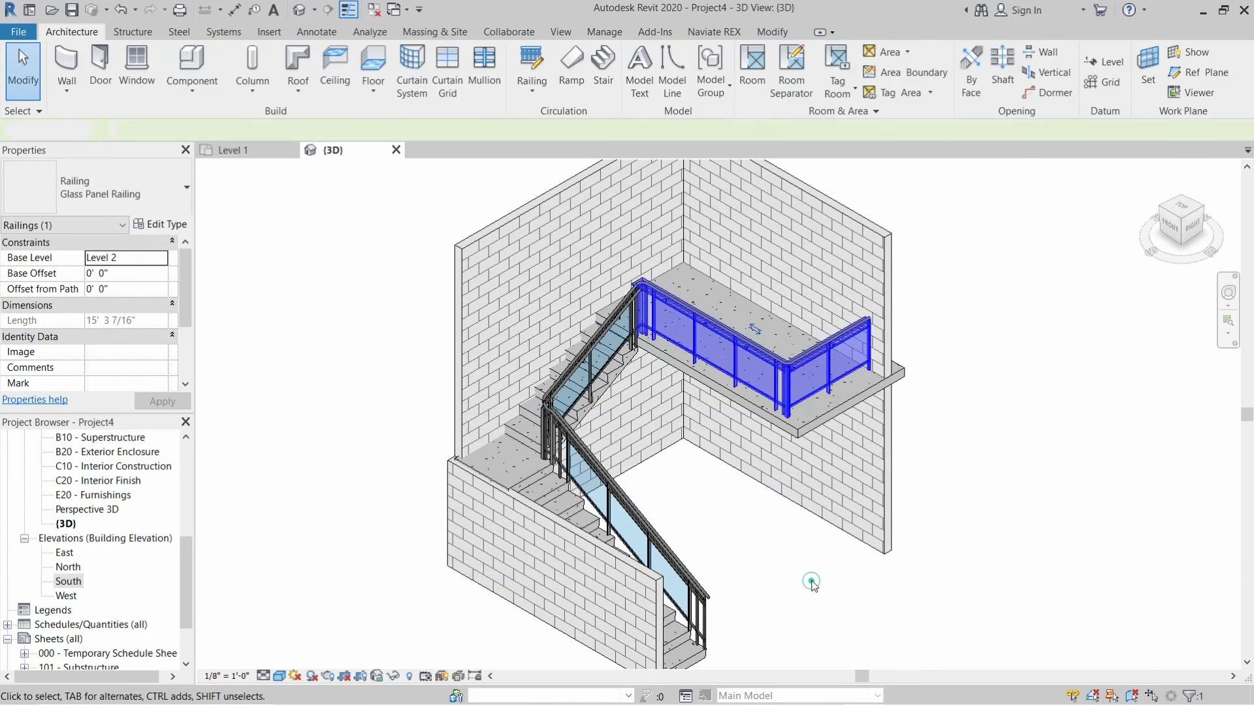
{"action": "scroll", "coordinate": [762, 336], "scroll_direction": "up", "scroll_amount": 6}
{"action": "scroll", "coordinate": [742, 354], "scroll_direction": "down", "scroll_amount": 5}
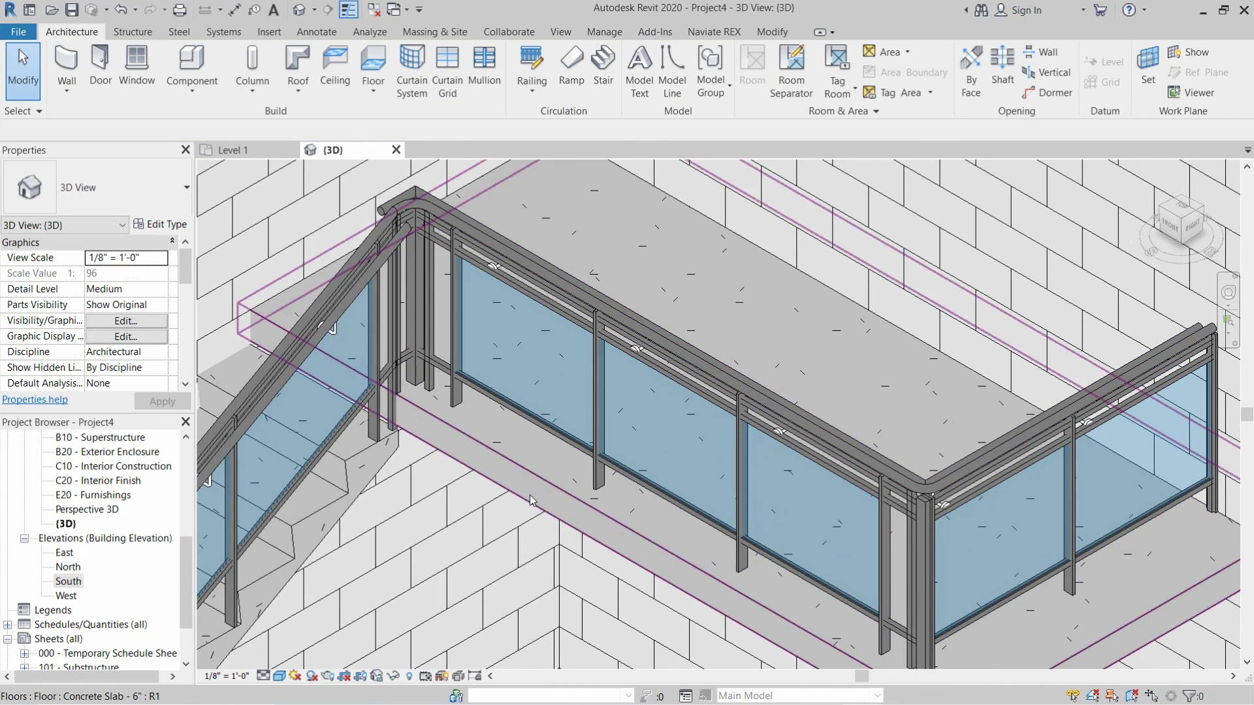
{"action": "scroll", "coordinate": [591, 429], "scroll_direction": "down", "scroll_amount": 2}
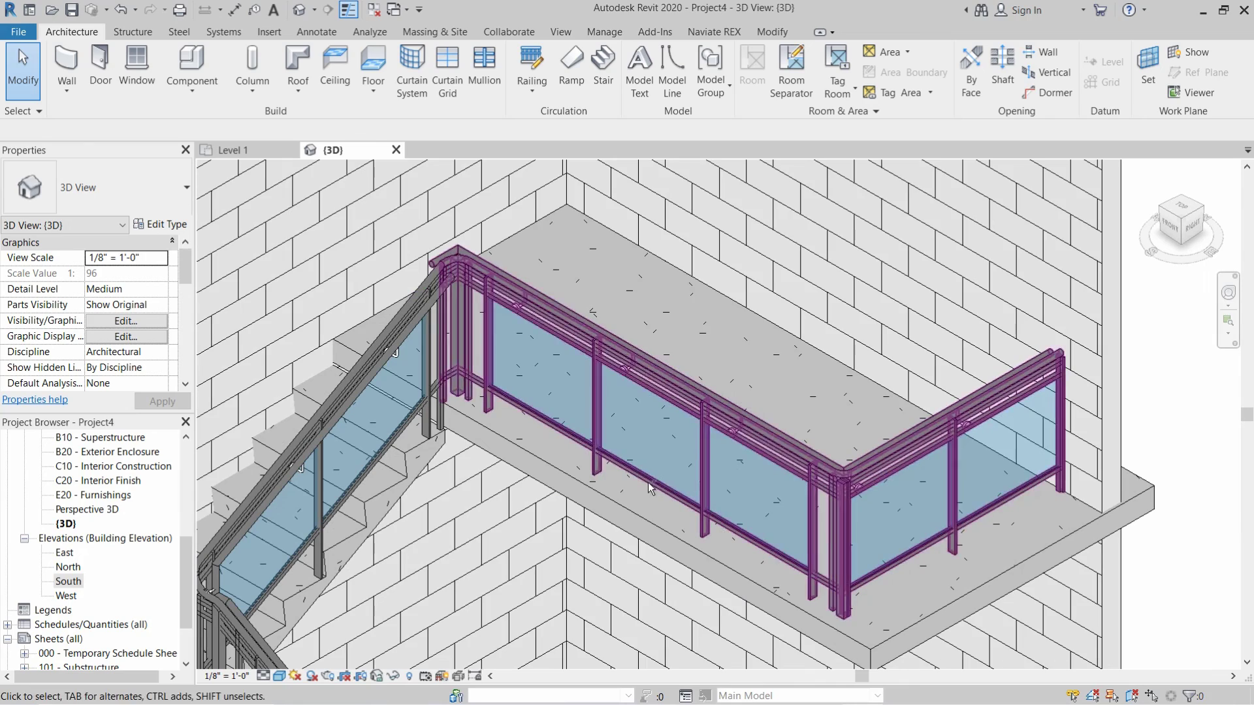
{"action": "middle_click_drag", "start_coordinate": [767, 453], "coordinate": [625, 425], "text": "shift"}
{"action": "scroll", "coordinate": [721, 372], "scroll_direction": "up", "scroll_amount": 5}
{"action": "scroll", "coordinate": [720, 414], "scroll_direction": "up", "scroll_amount": 2}
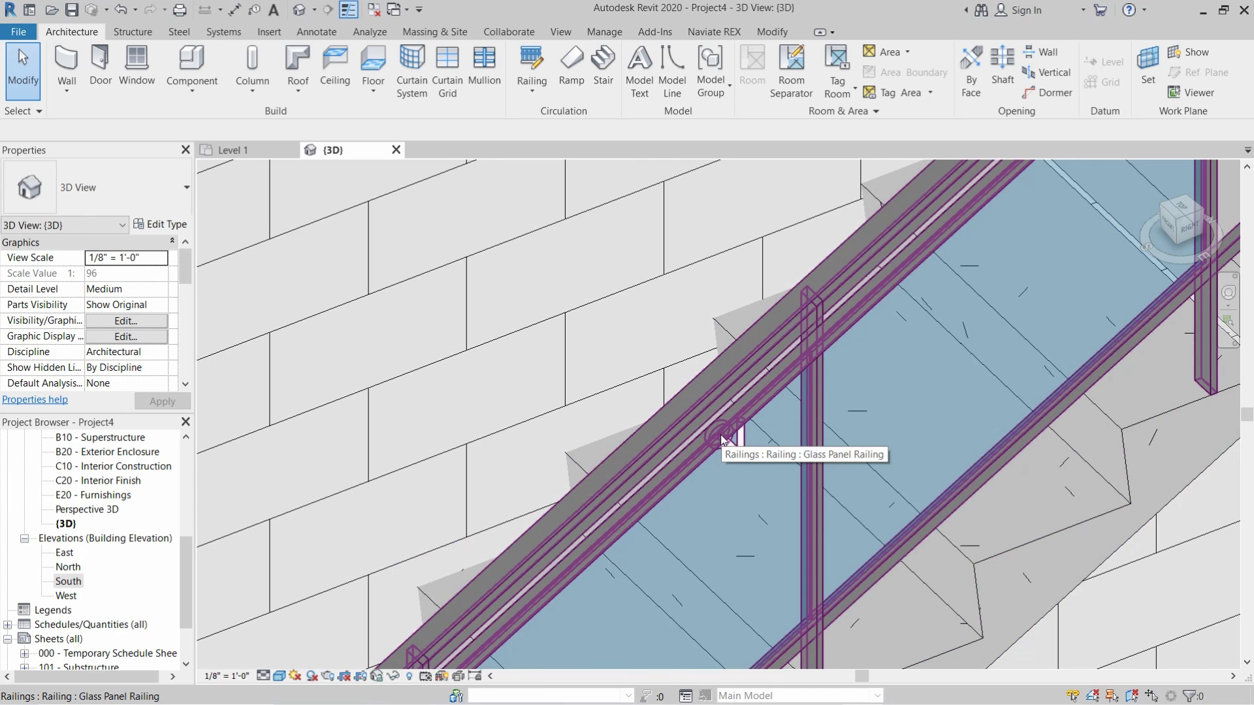
{"action": "scroll", "coordinate": [722, 439], "scroll_direction": "down", "scroll_amount": 6}
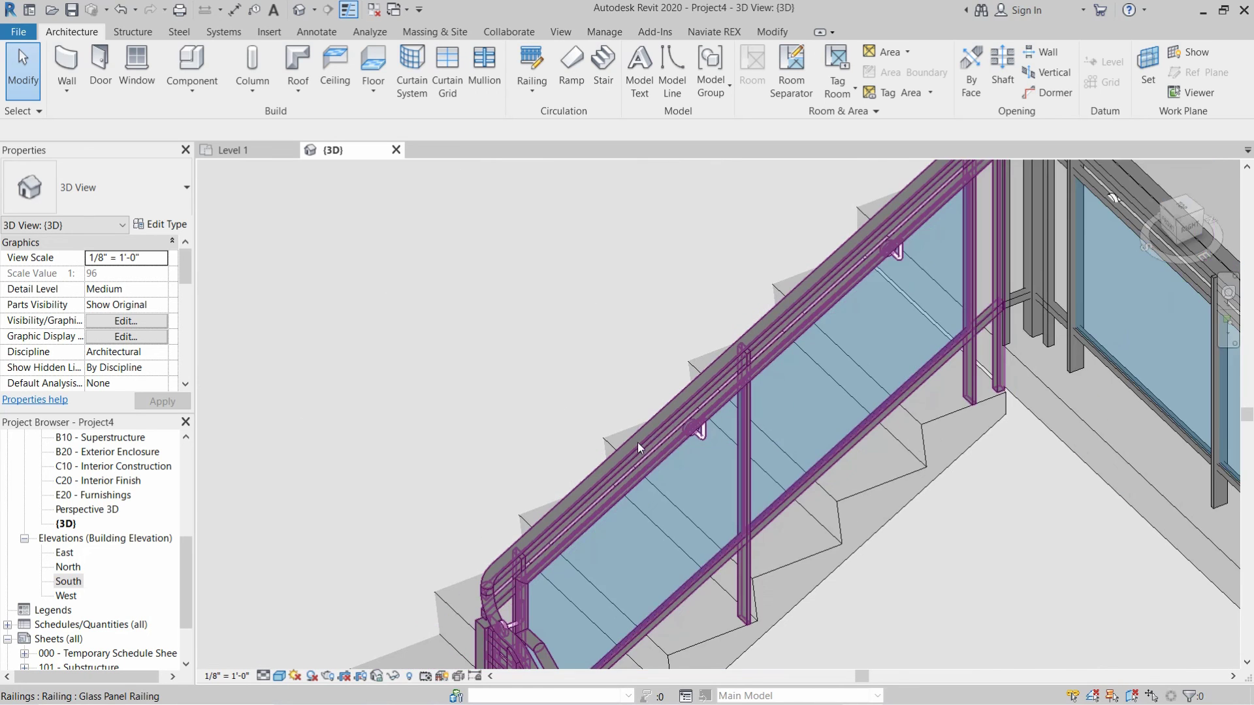
{"action": "scroll", "coordinate": [772, 314], "scroll_direction": "up", "scroll_amount": 4}
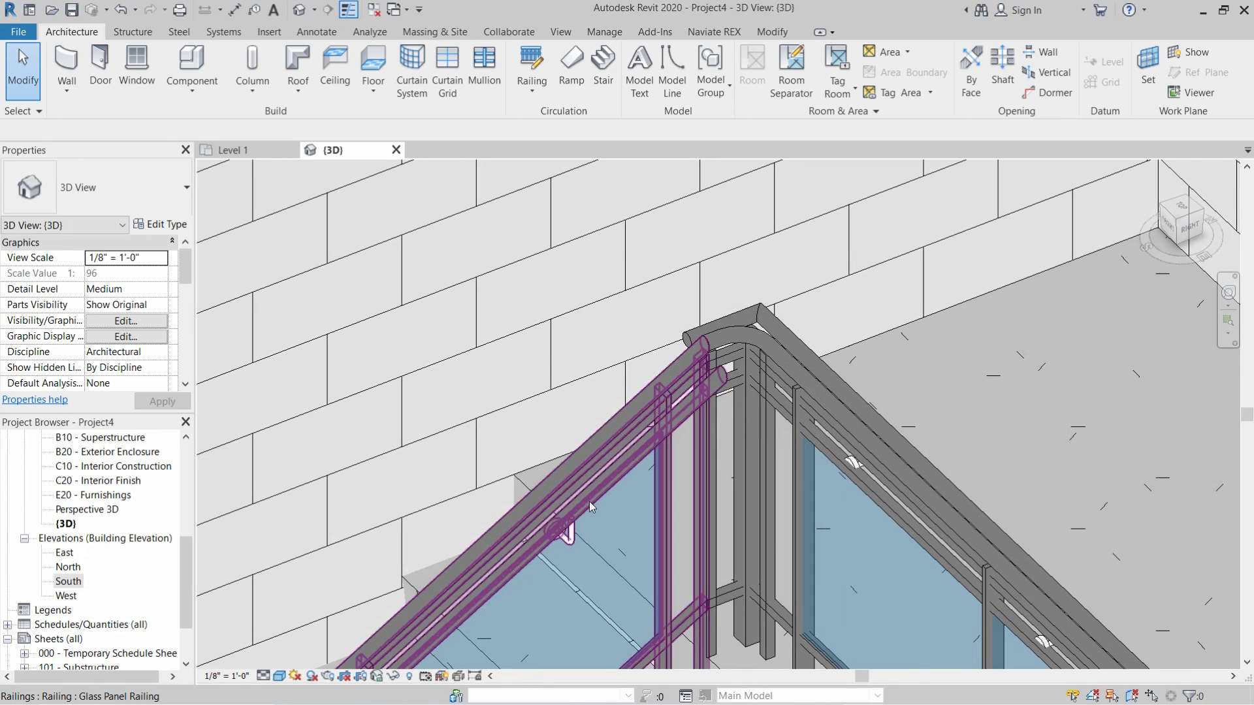
{"action": "scroll", "coordinate": [592, 402], "scroll_direction": "down", "scroll_amount": 5}
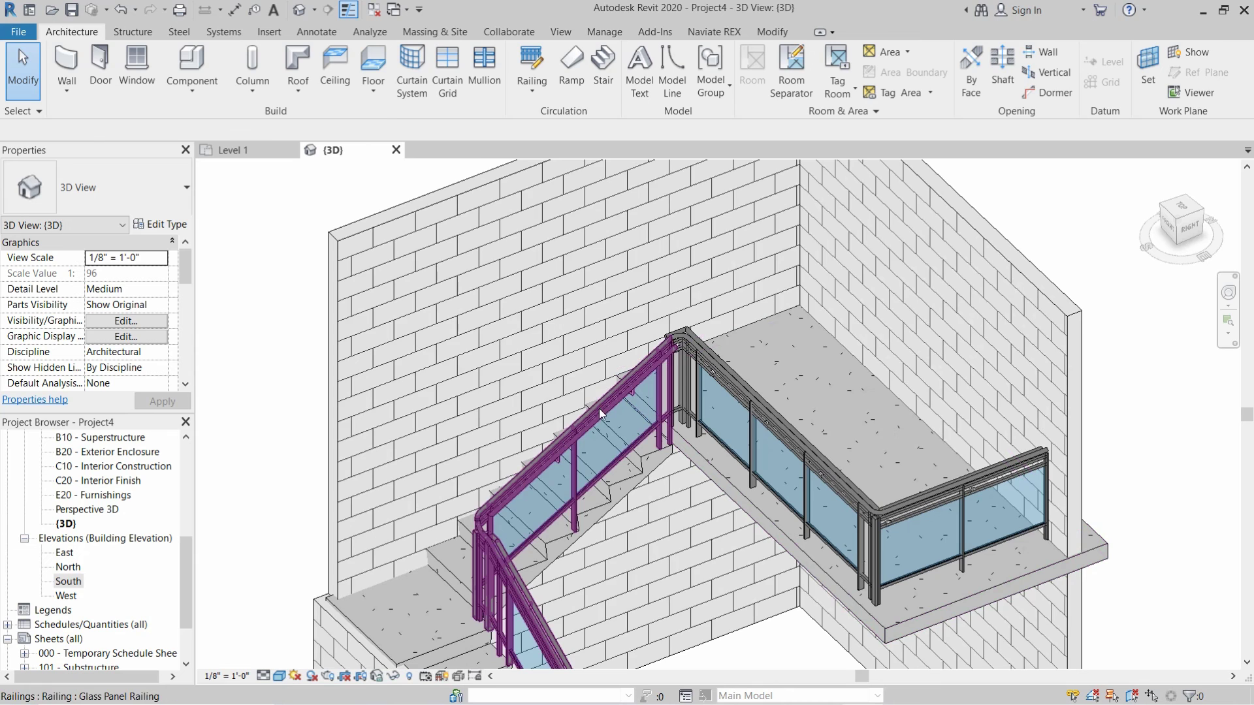
{"action": "left_click", "coordinate": [600, 406]}
{"action": "scroll", "coordinate": [660, 434], "scroll_direction": "down", "scroll_amount": 3}
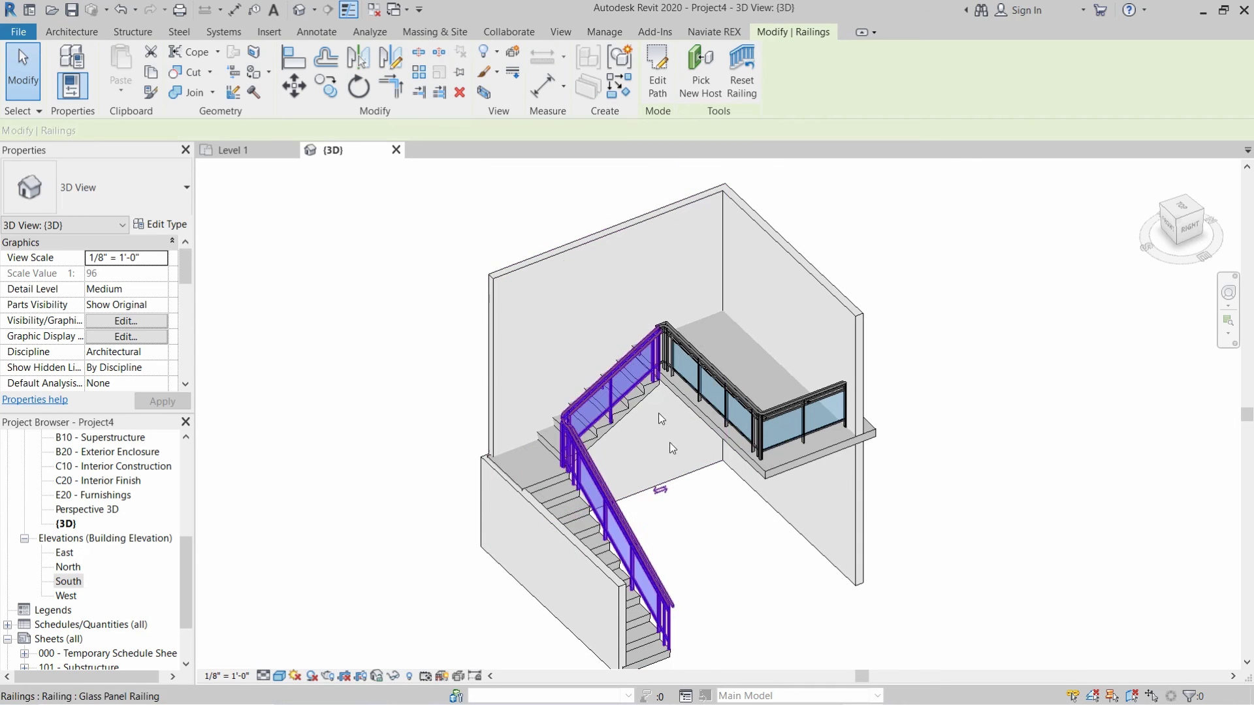
Step: Flip the stair's Glass Panel Railing to the opposite side and review the result
{"action": "left_click", "coordinate": [661, 491]}
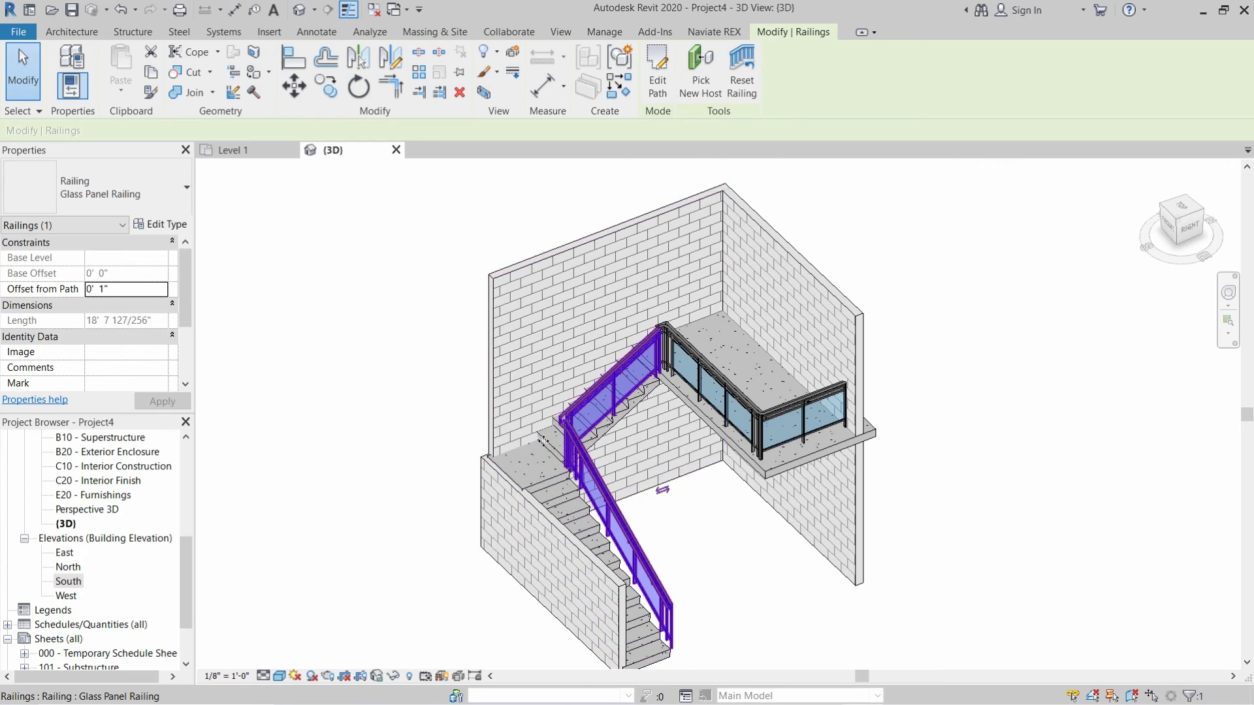
{"action": "scroll", "coordinate": [637, 430], "scroll_direction": "up", "scroll_amount": 5}
{"action": "scroll", "coordinate": [751, 510], "scroll_direction": "down", "scroll_amount": 8}
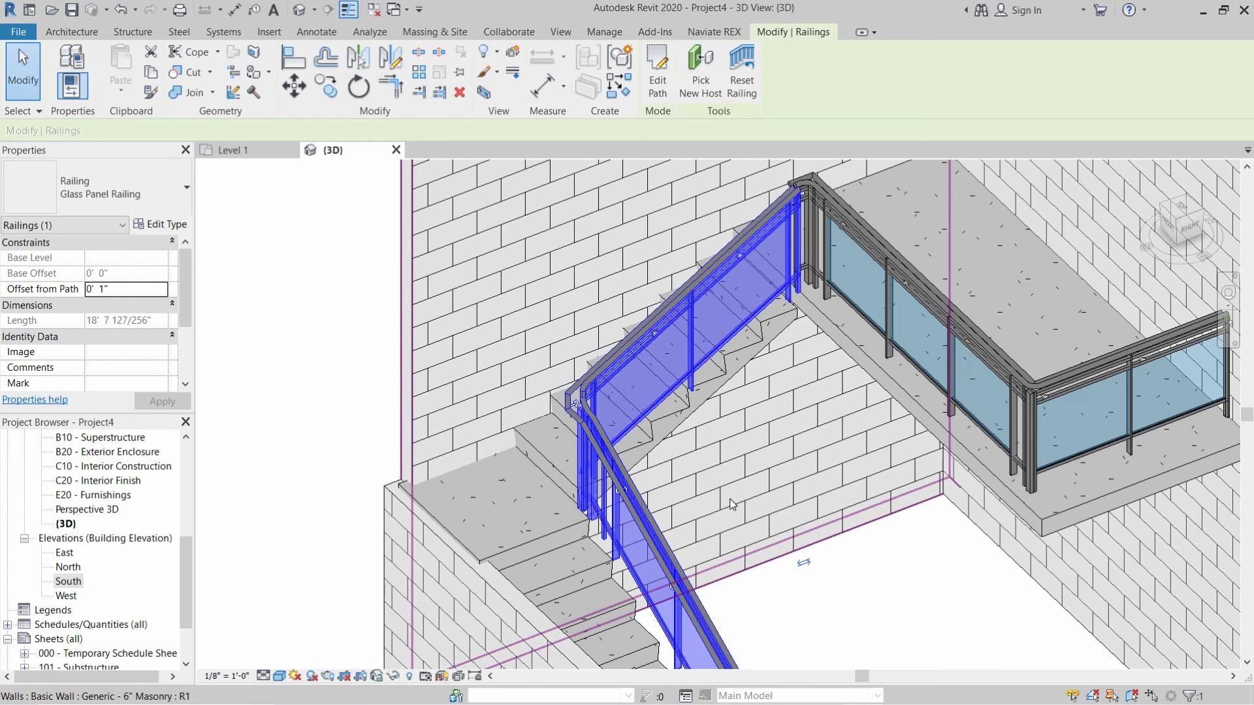
{"action": "key", "text": "Escape"}
{"action": "scroll", "coordinate": [749, 580], "scroll_direction": "up", "scroll_amount": 8}
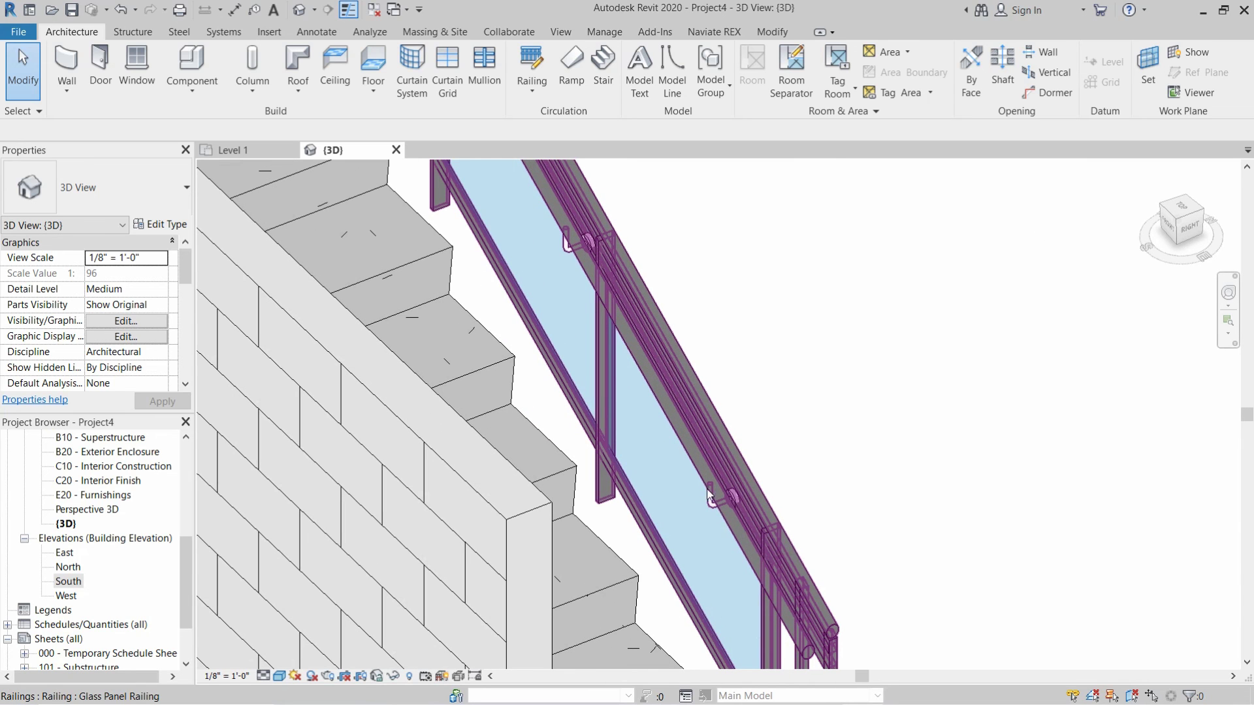
{"action": "scroll", "coordinate": [729, 519], "scroll_direction": "down", "scroll_amount": 5}
{"action": "scroll", "coordinate": [630, 542], "scroll_direction": "down", "scroll_amount": 6}
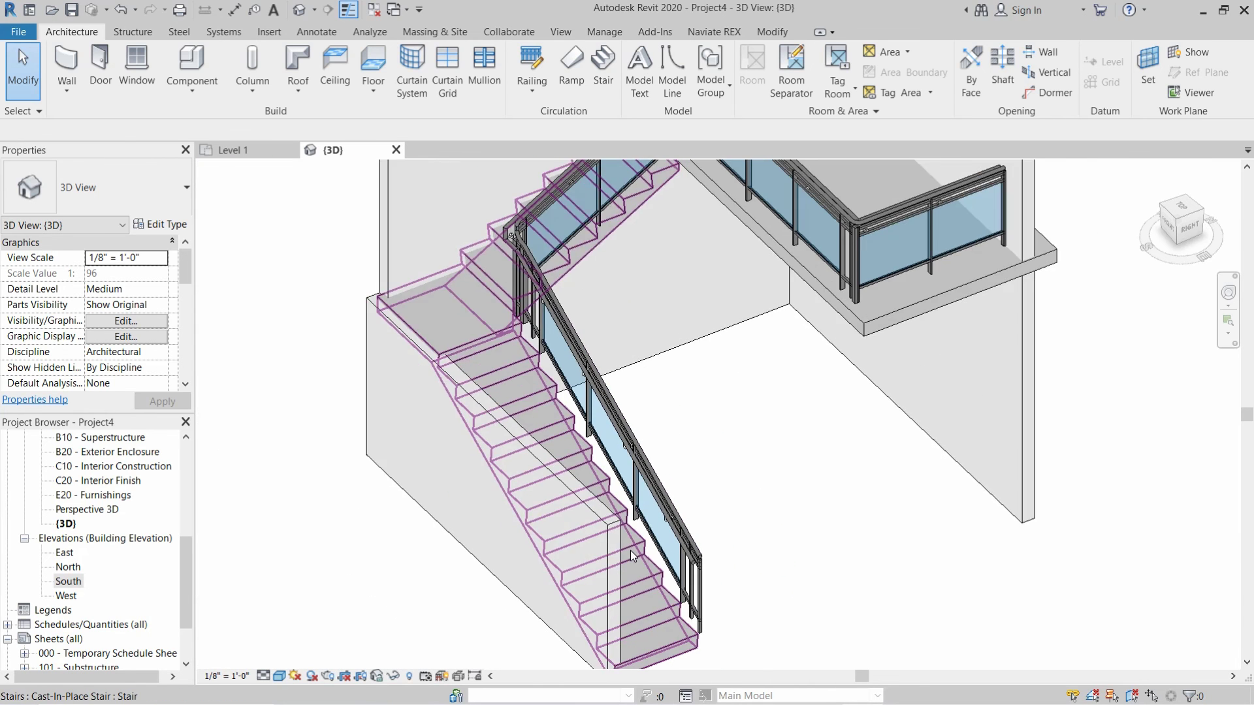
{"action": "scroll", "coordinate": [714, 497], "scroll_direction": "up", "scroll_amount": 2}
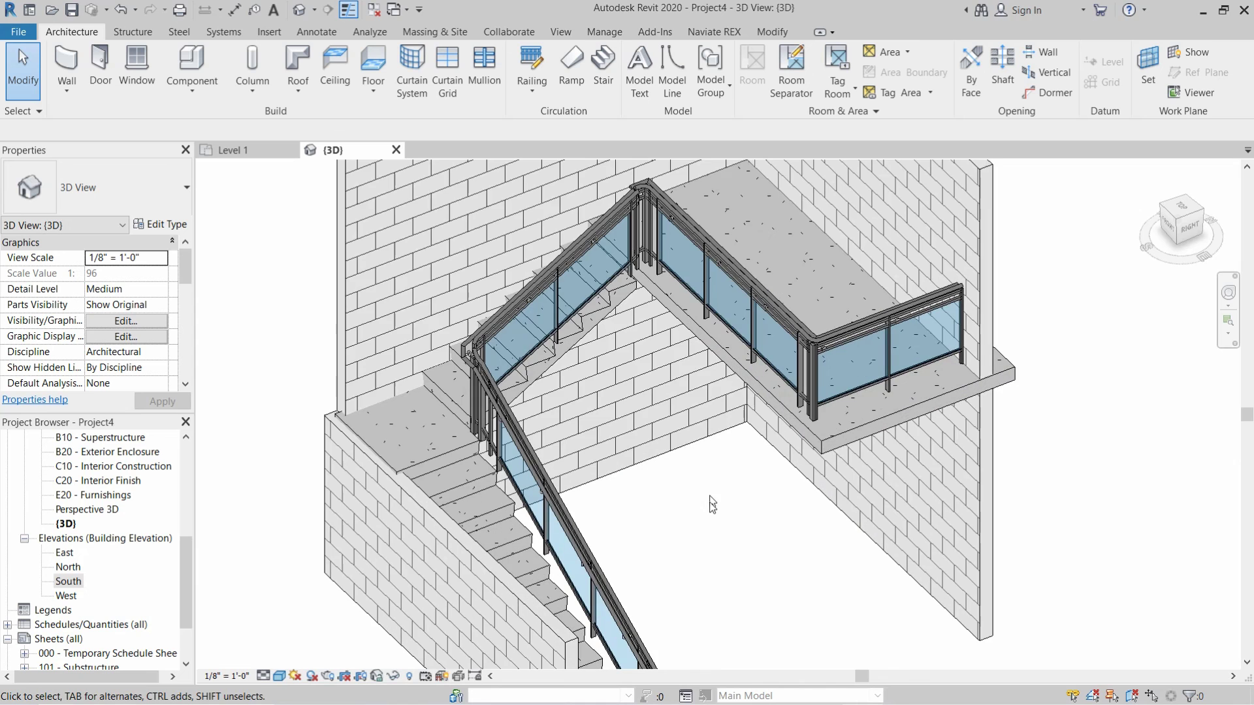
{"action": "middle_click_drag", "start_coordinate": [711, 504], "coordinate": [651, 481]}
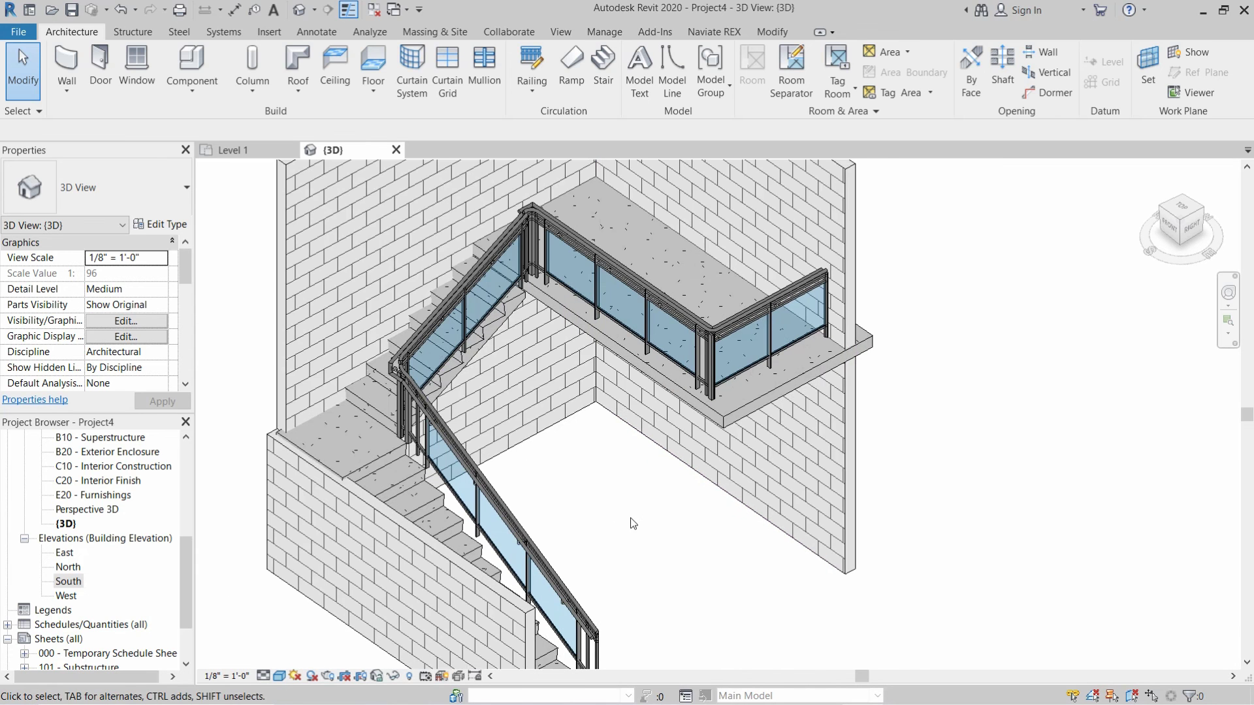